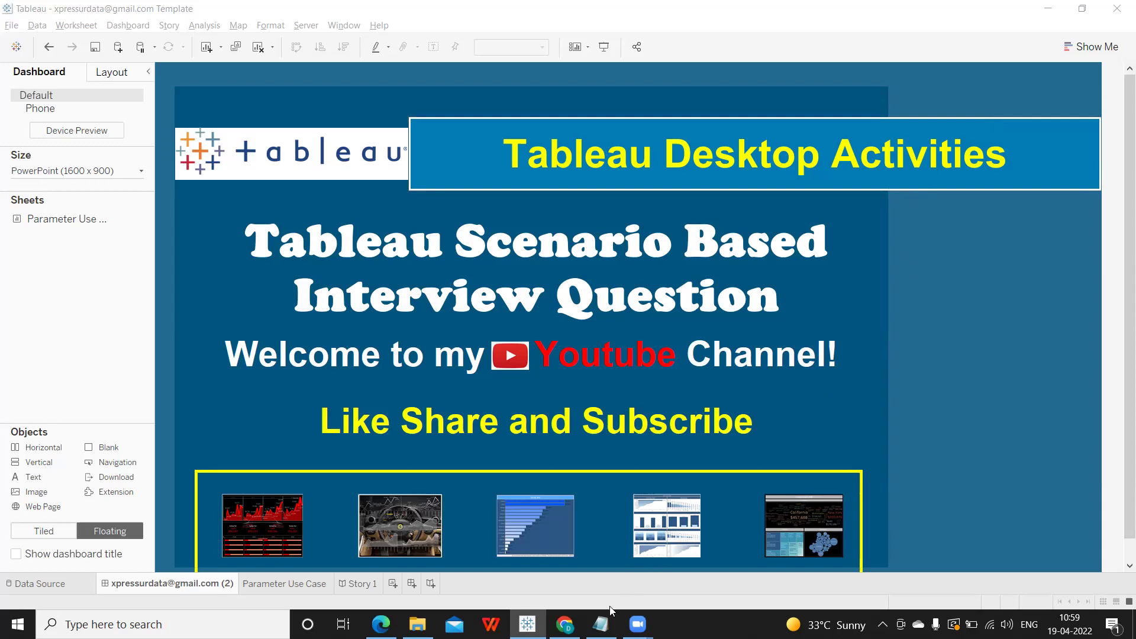
Replace the note with the parameter data-type question and three steps: create, show, establish relationship
left_click(601, 624)
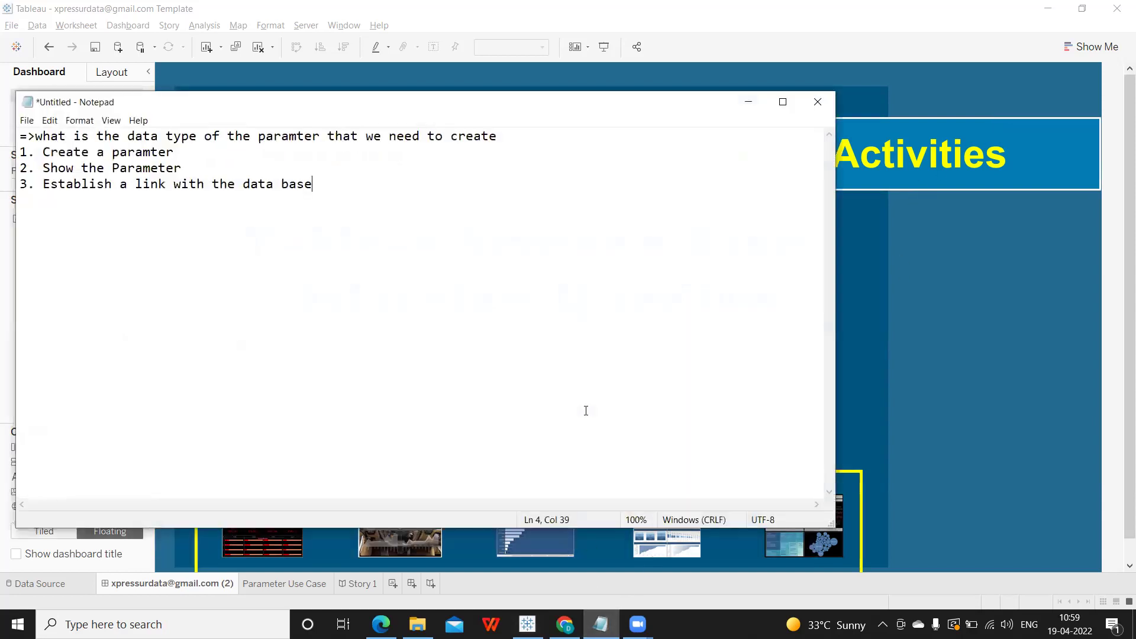
key("ctrl+a")
key("Delete")
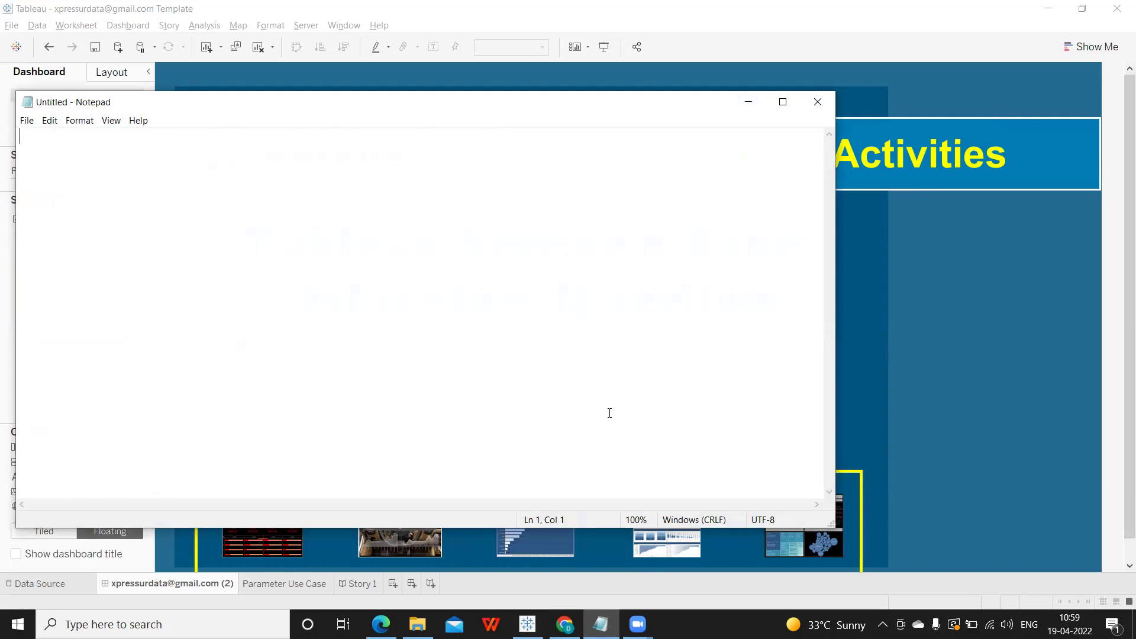
type("=>What is the d")
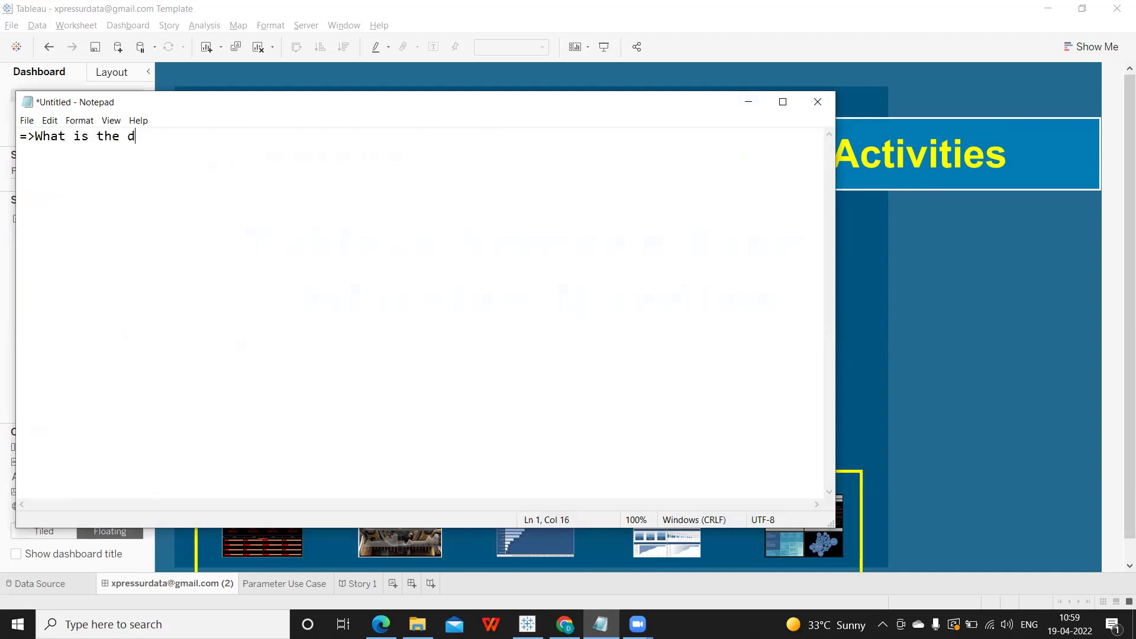
type("ata type of paramter ")
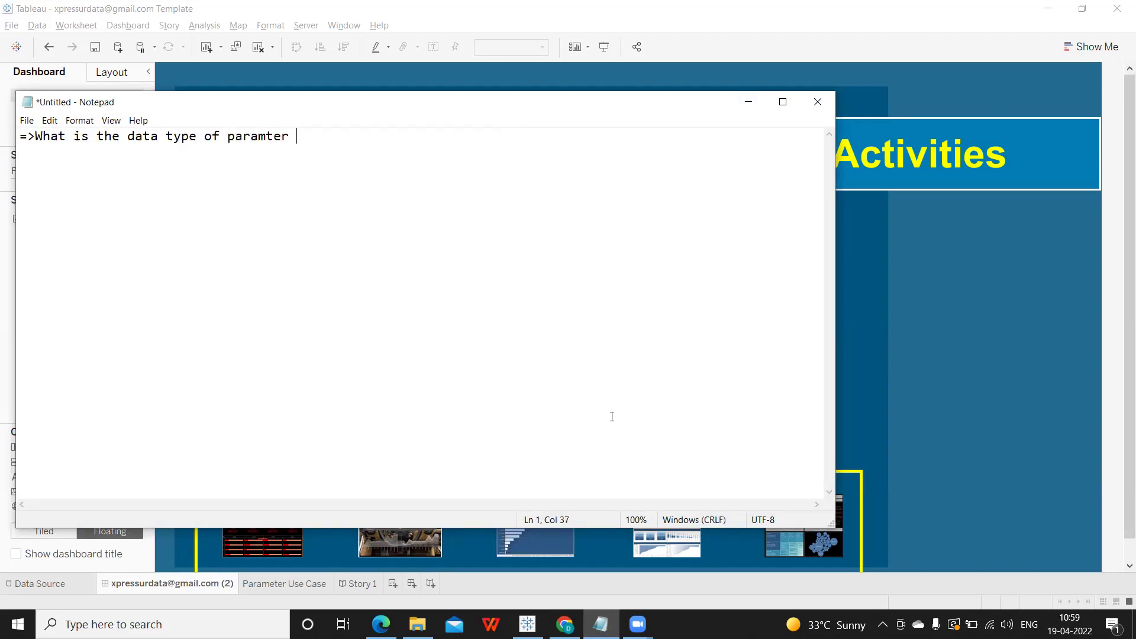
type("that we need? ")
type("1.")
type(" create A")
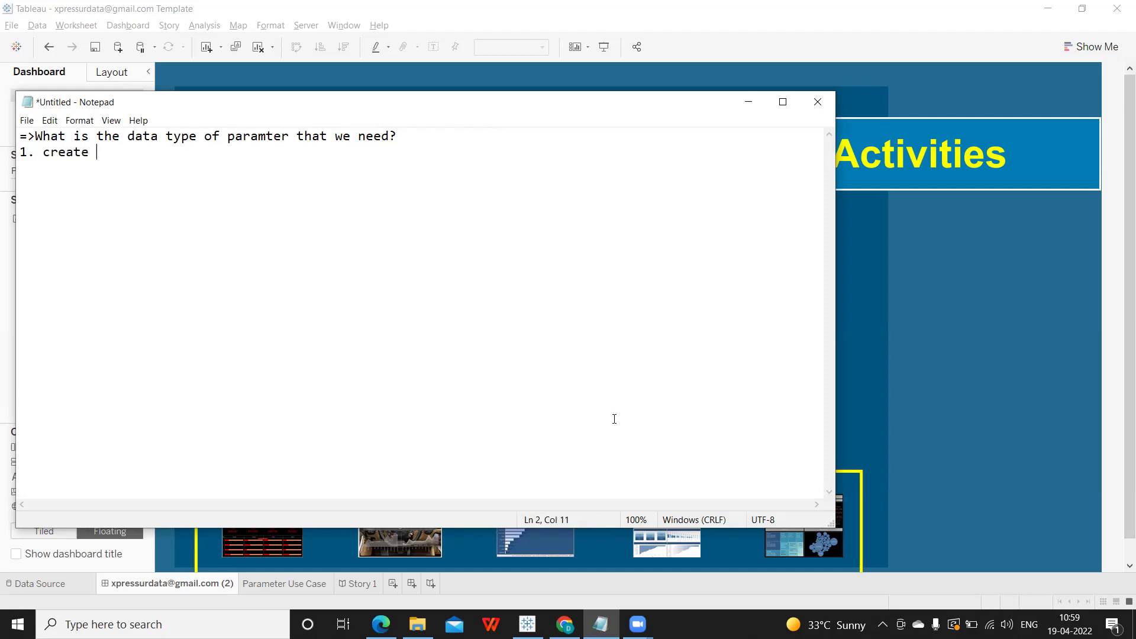
key("BackSpace")
key("BackSpace")
type("a param")
type("ter ")
type("2. ")
type("Show")
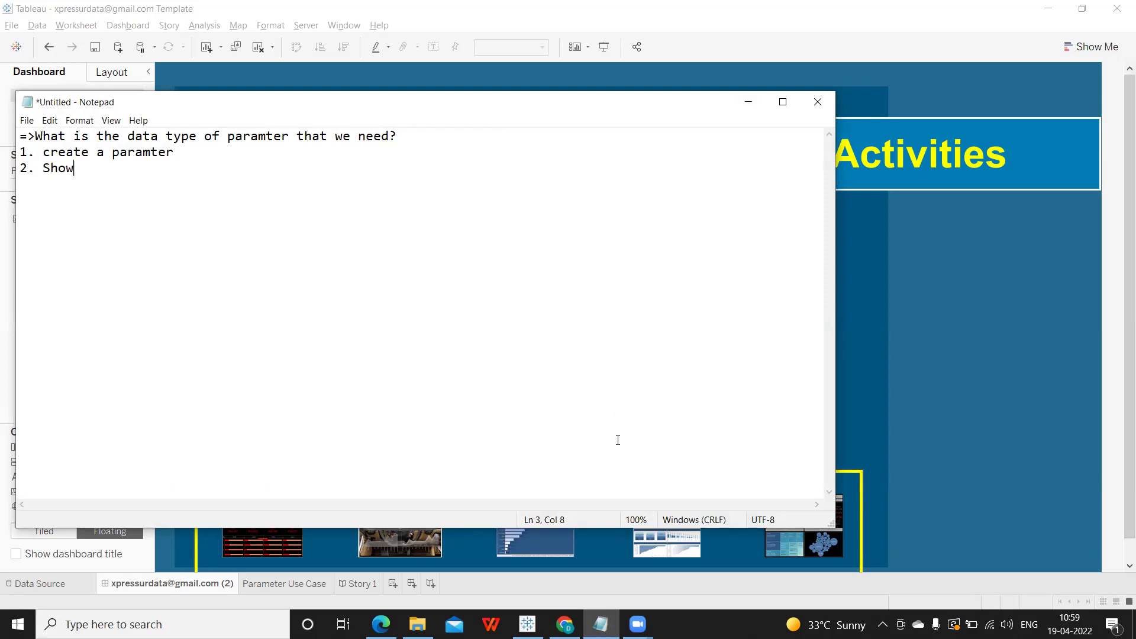
type(" the Parameter")
key("Return")
type("3. Establ")
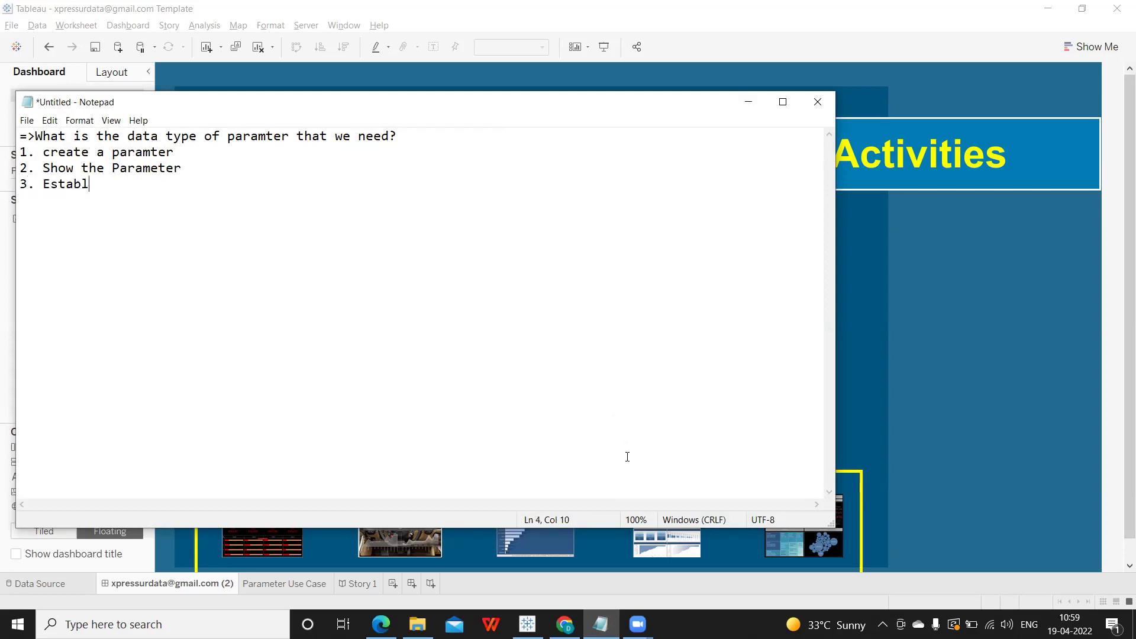
type("ish a relationship ")
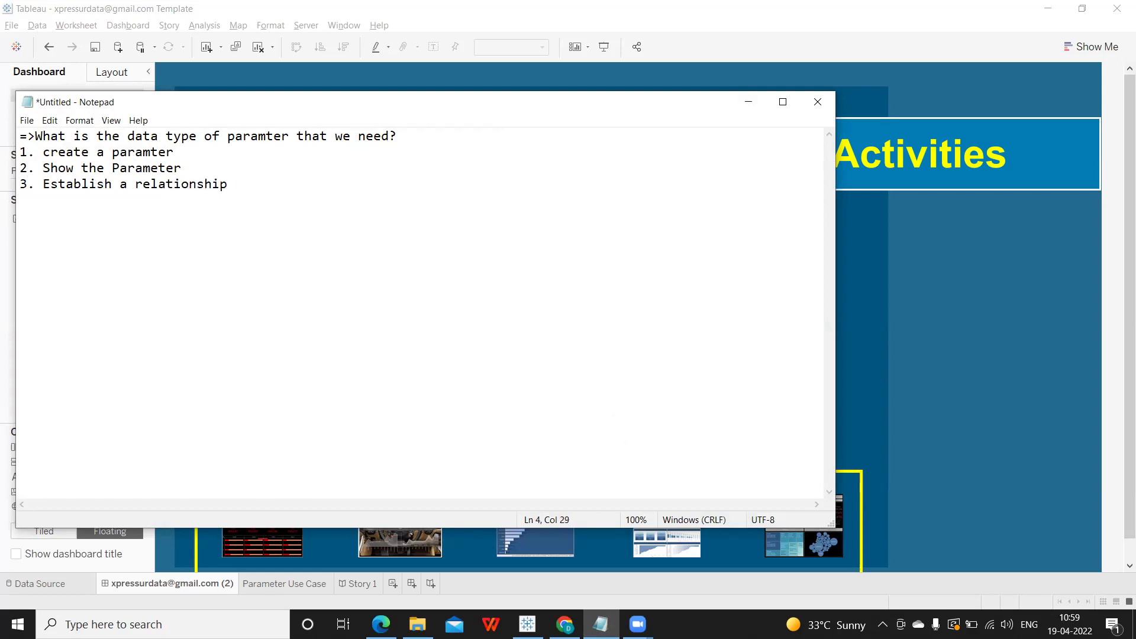
type("with the data")
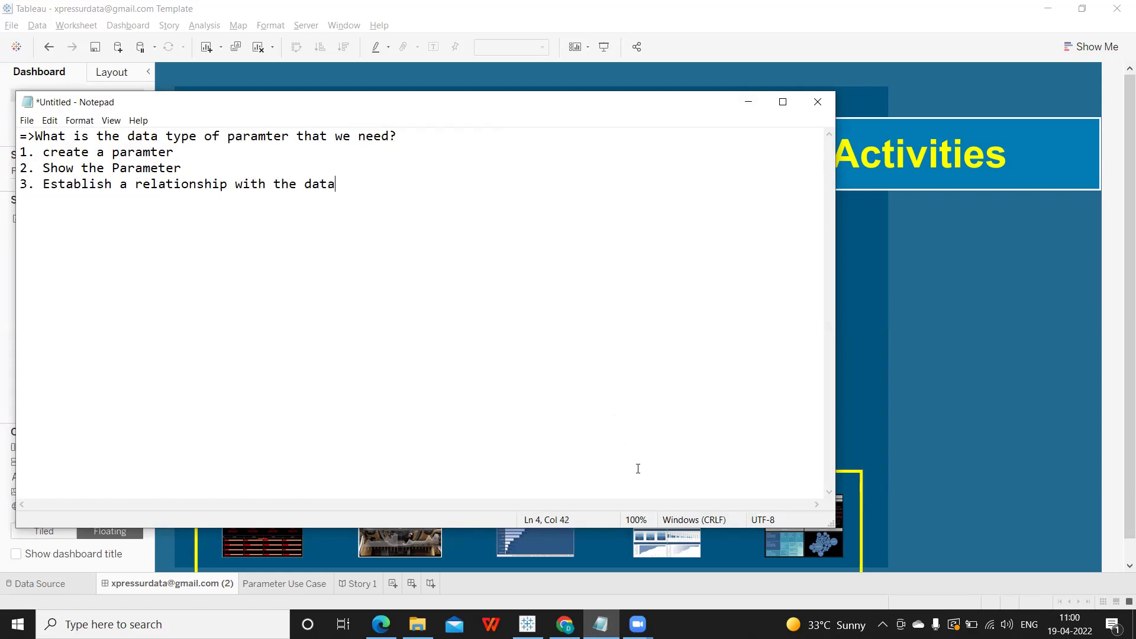
type(" base.")
Add the question 'What is the difference b/w a filter and a parameter' and minimize Notepad
key("Return")
key("Return")
key("Return")
type("1. What is the difference b/w a filter ")
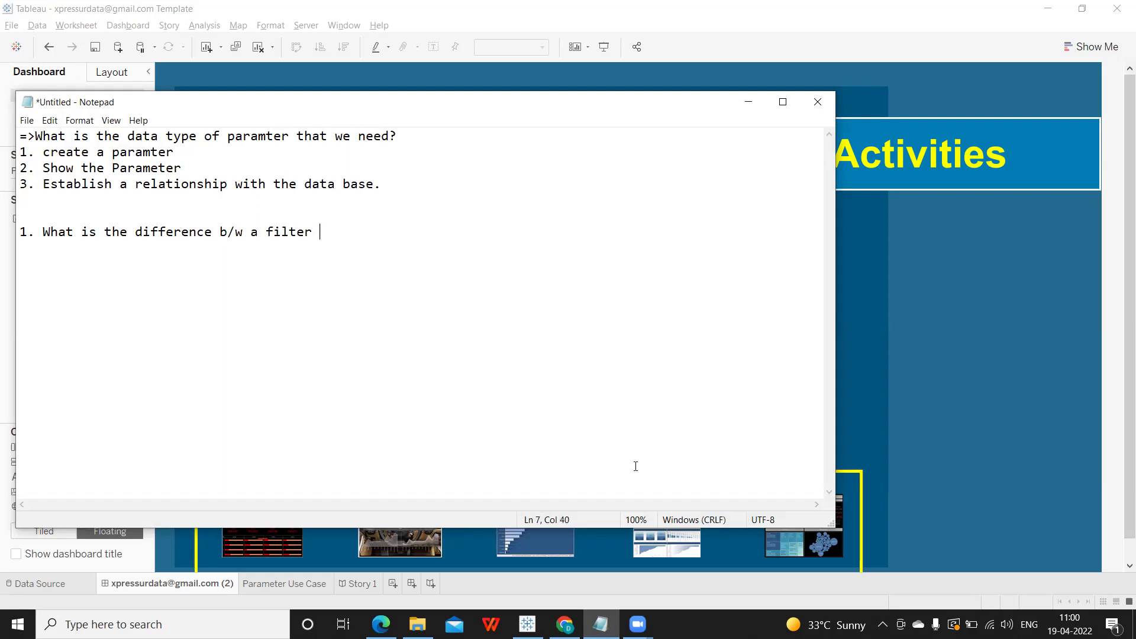
type("and a paar")
key("BackSpace")
key("BackSpace")
type("ramete")
key("BackSpace")
key("BackSpace")
type("eter")
key("Return")
left_click(747, 104)
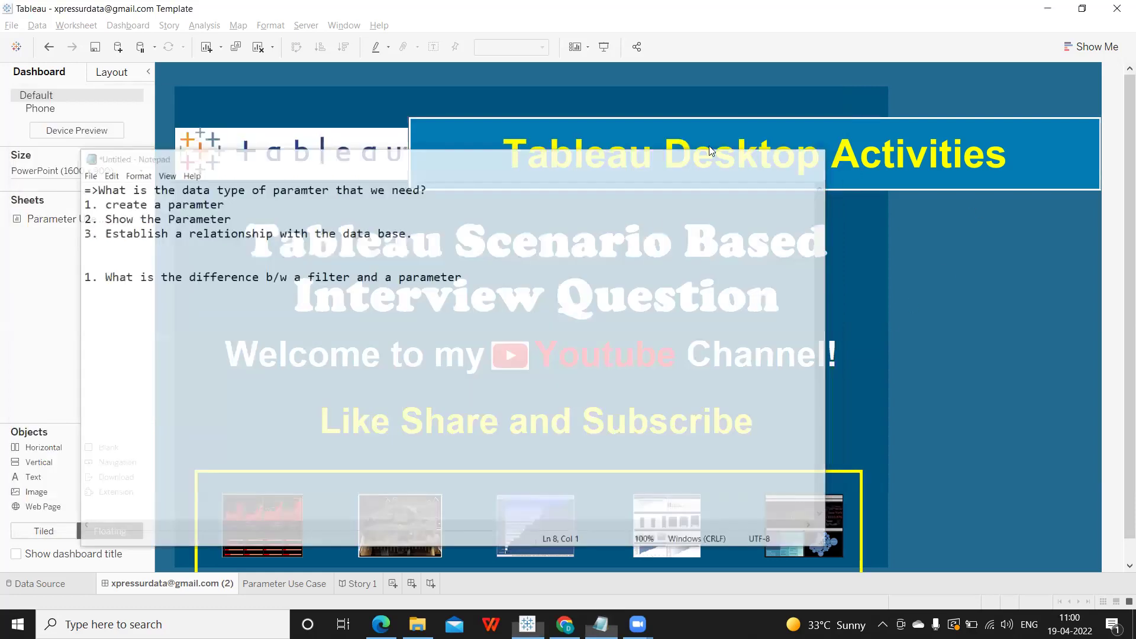
Build a SUM(Sales) by Category bar chart on a new Sheet 2
left_click(393, 585)
scroll(59, 266, "up", 2)
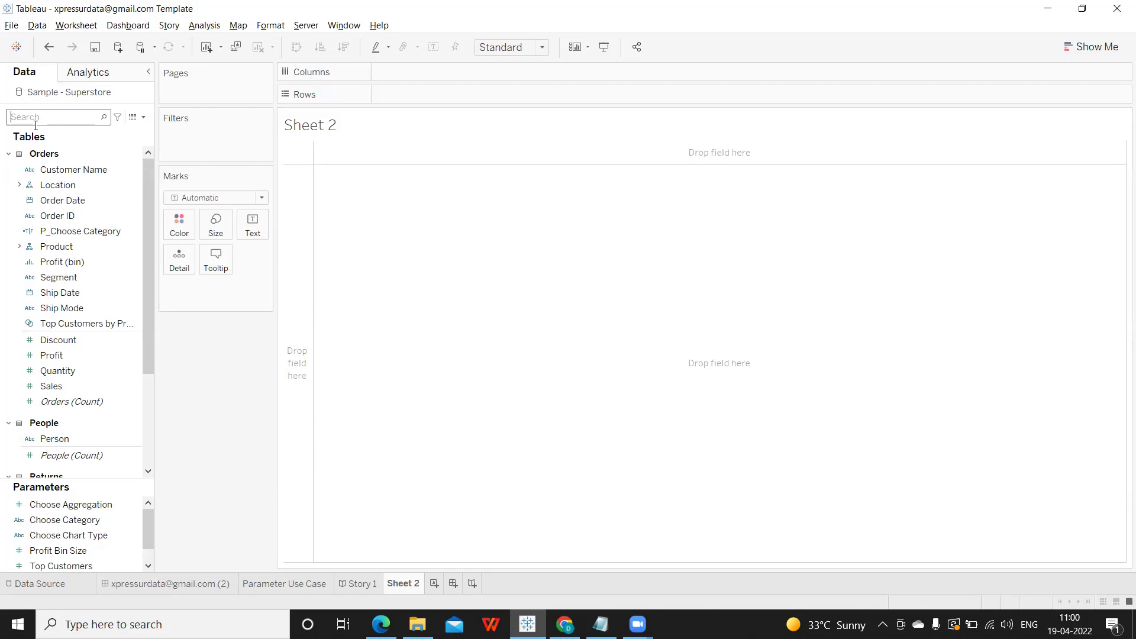
type("ca")
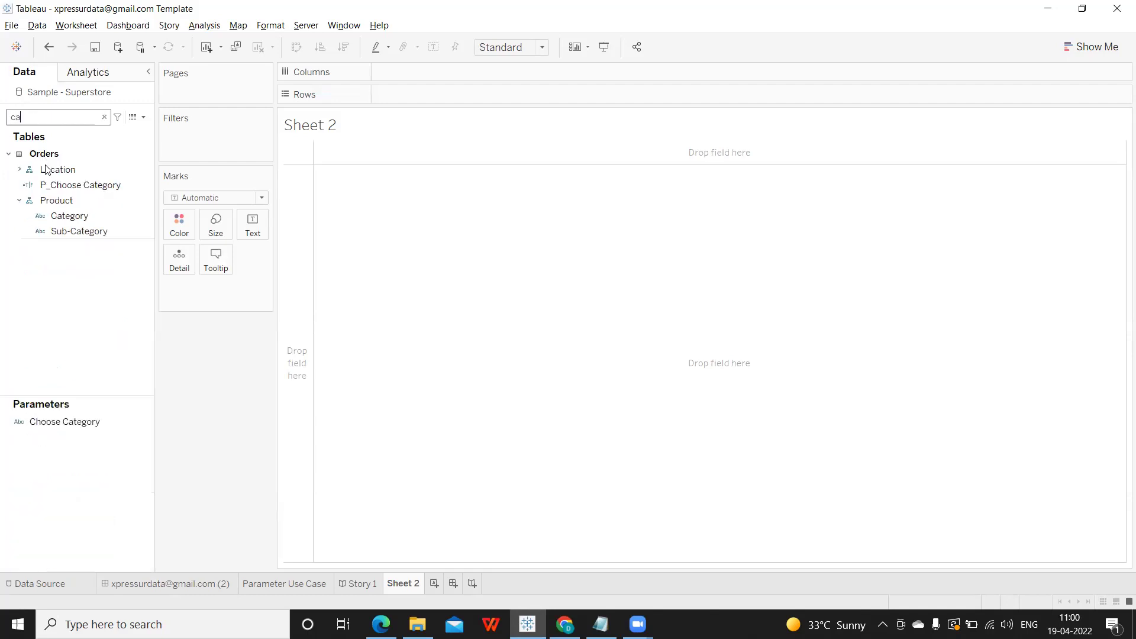
left_click_drag(69, 215, 410, 78)
left_click(30, 118)
key("BackSpace")
key("BackSpace")
type("sa")
mouse_move(45, 180)
left_mouse_down()
mouse_move(374, 93)
mouse_move(380, 112)
left_mouse_up()
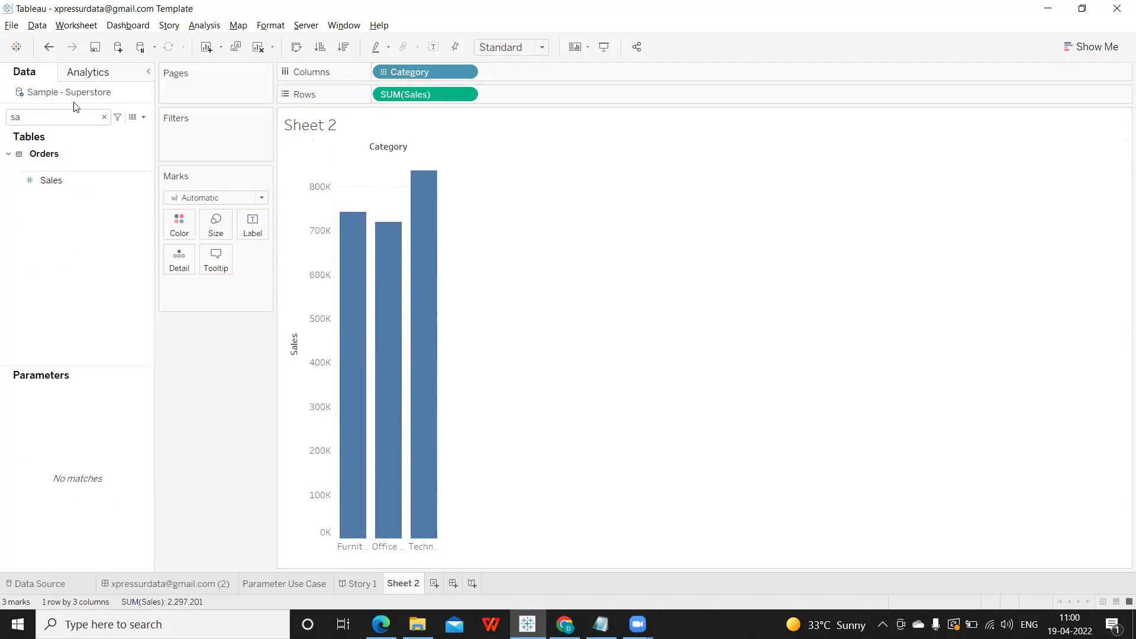
left_click(105, 118)
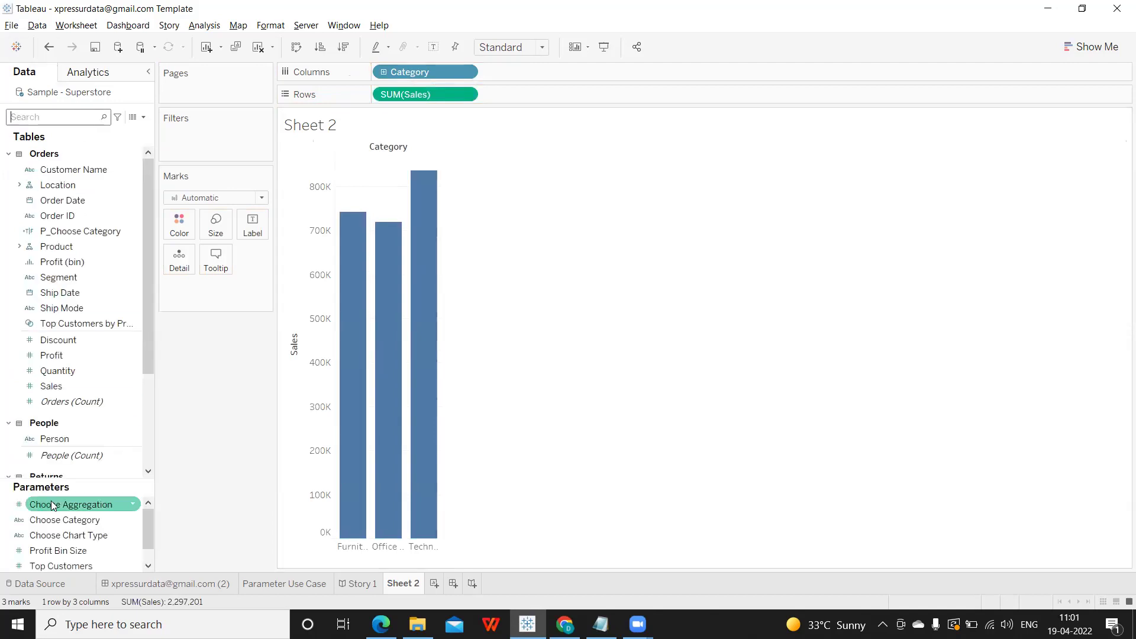
Delete the old Choose Category parameter
right_click(101, 520)
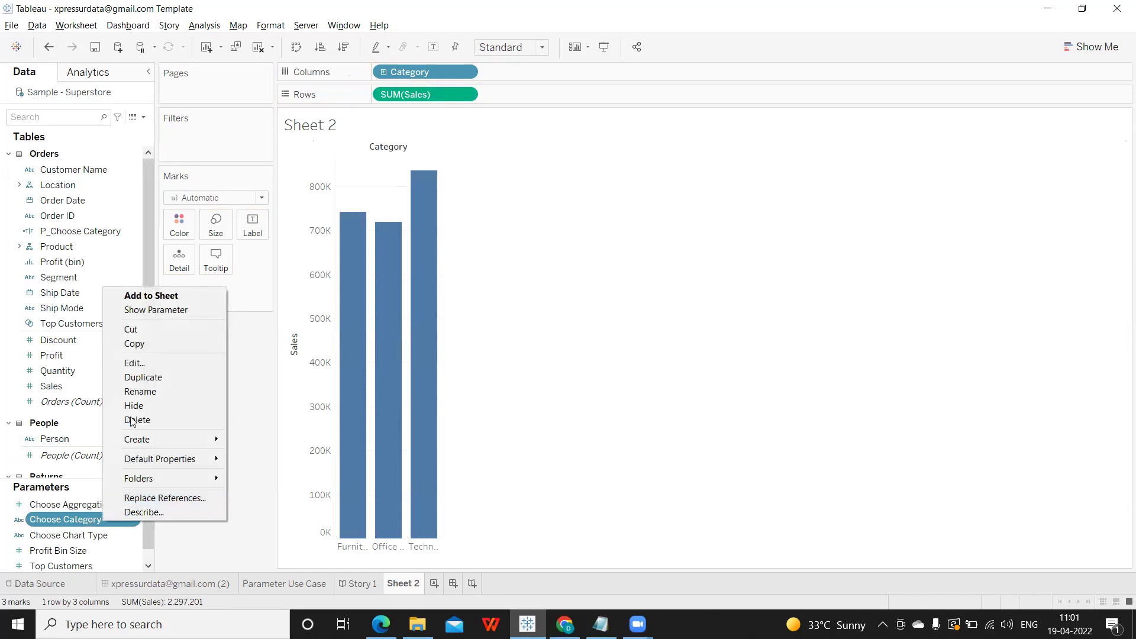
left_click(132, 419)
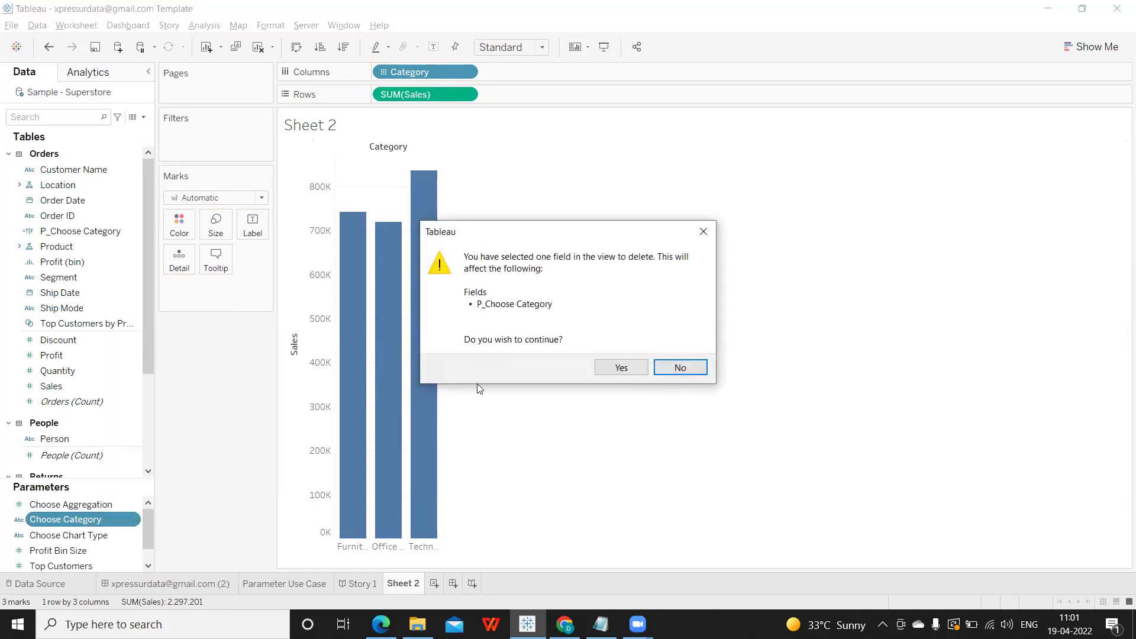
left_click(637, 367)
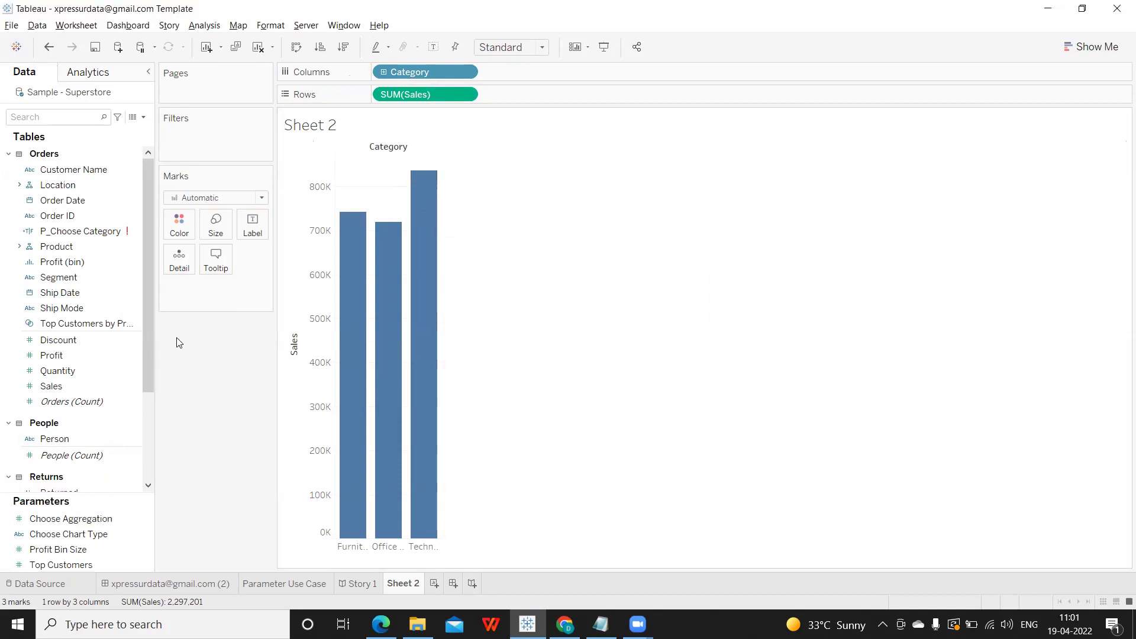
Create a String parameter 'Choose Cateogry' with a value list filled from Category
left_click(143, 117)
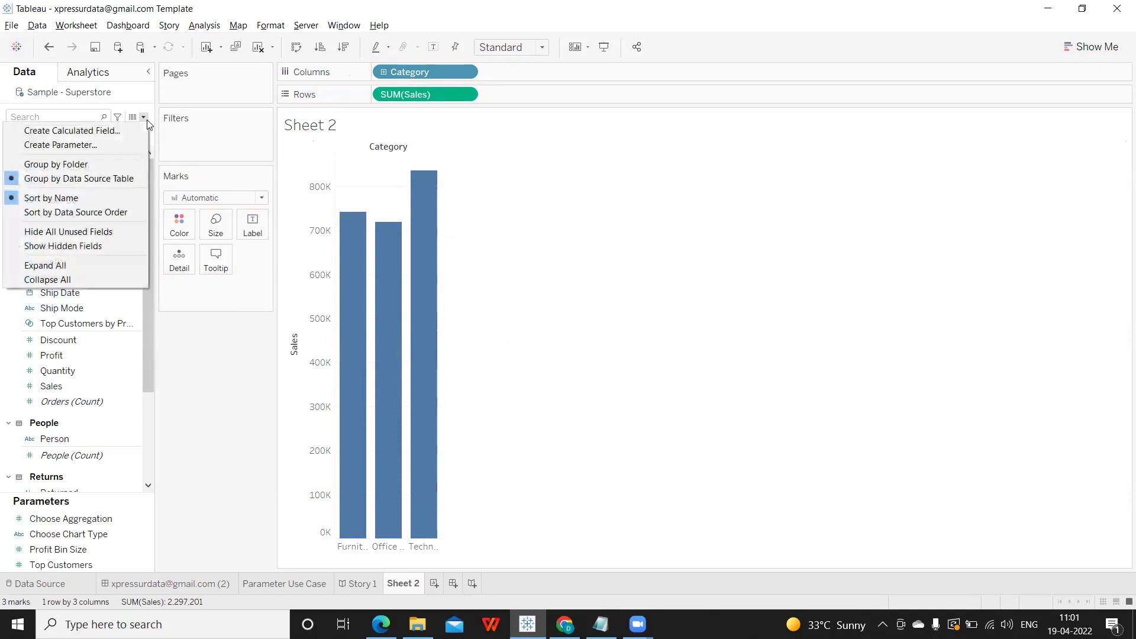
left_click(108, 145)
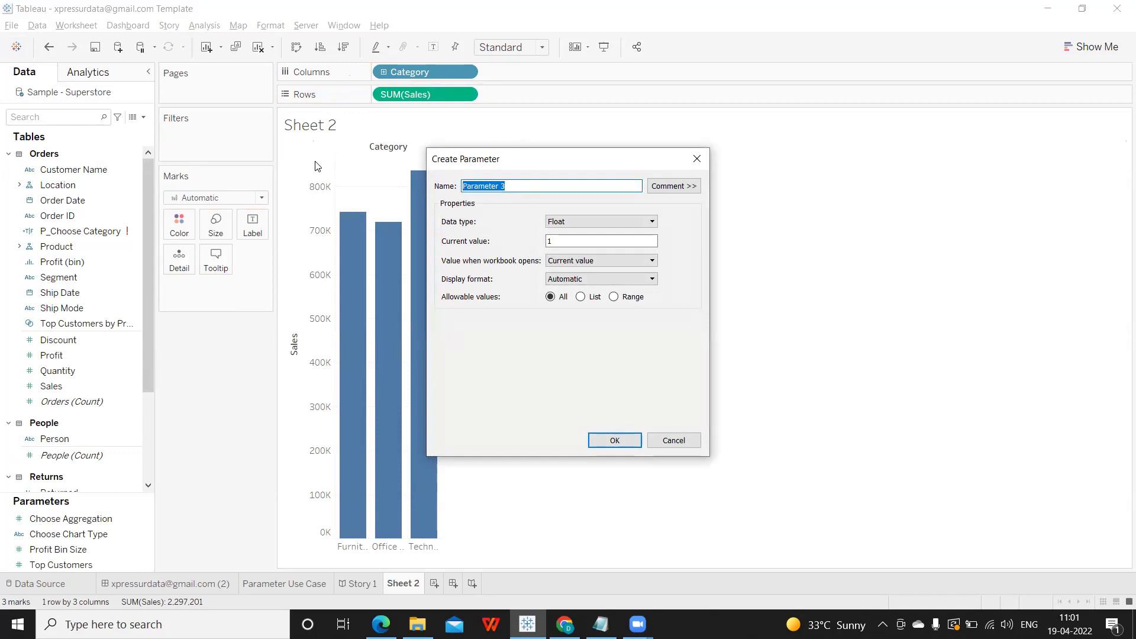
type("Choose")
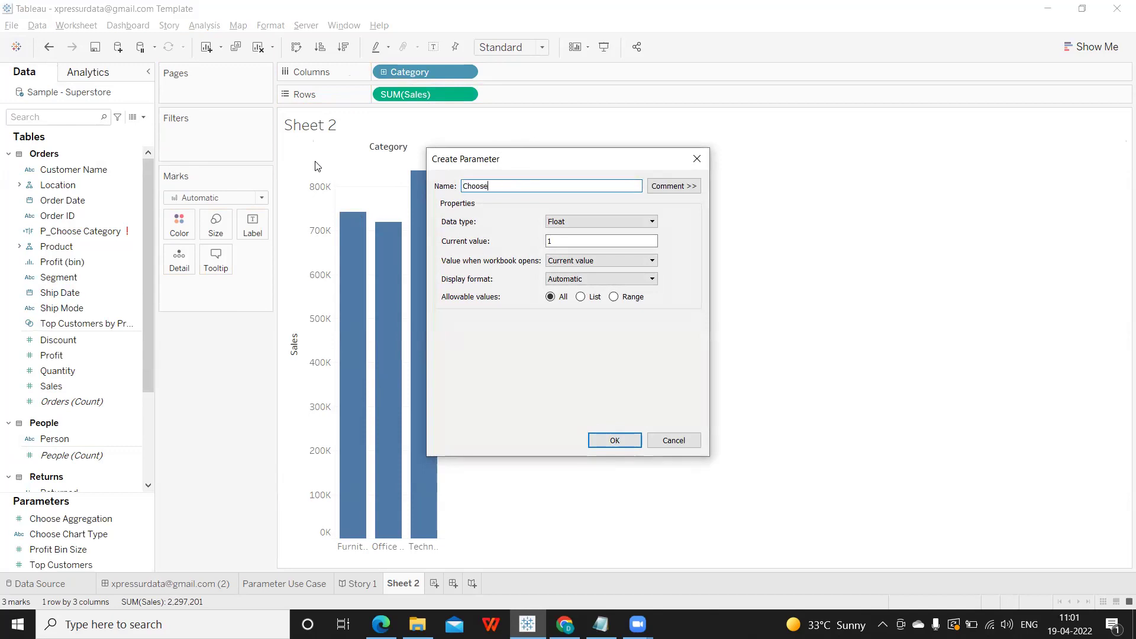
type(" Cateogry")
left_click(557, 224)
left_click(561, 247)
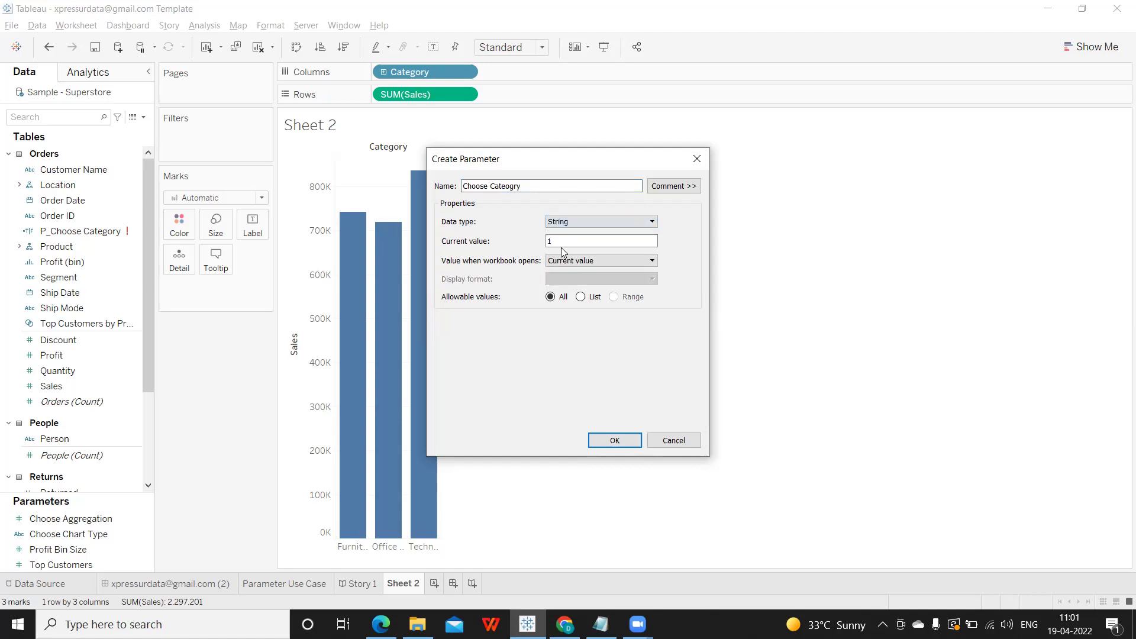
left_click(587, 300)
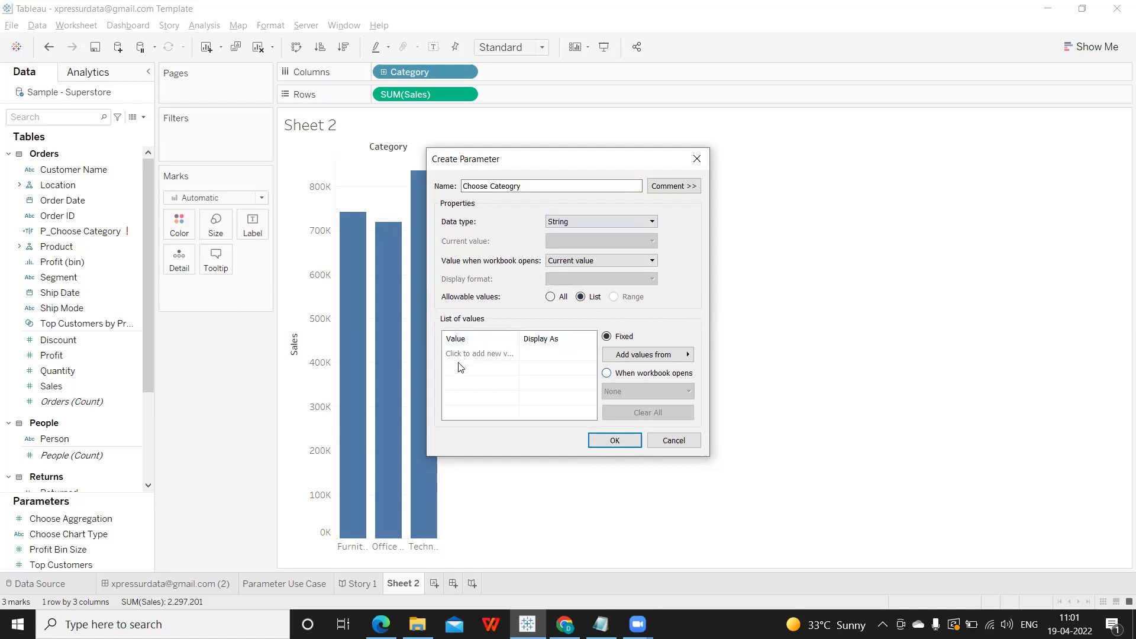
left_click(625, 357)
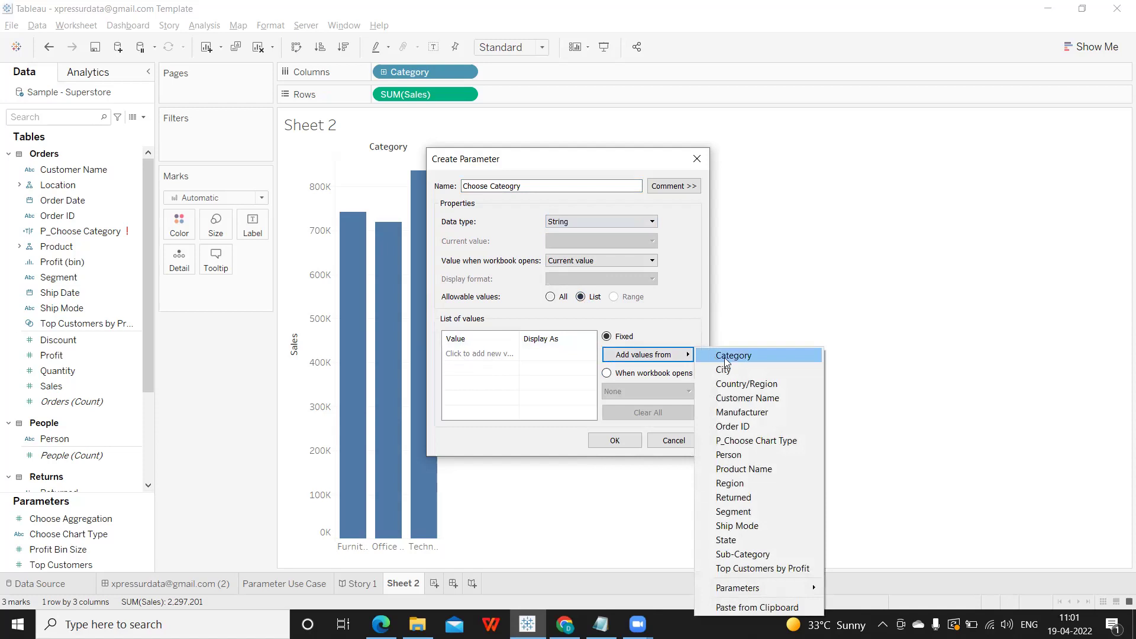
left_click(733, 356)
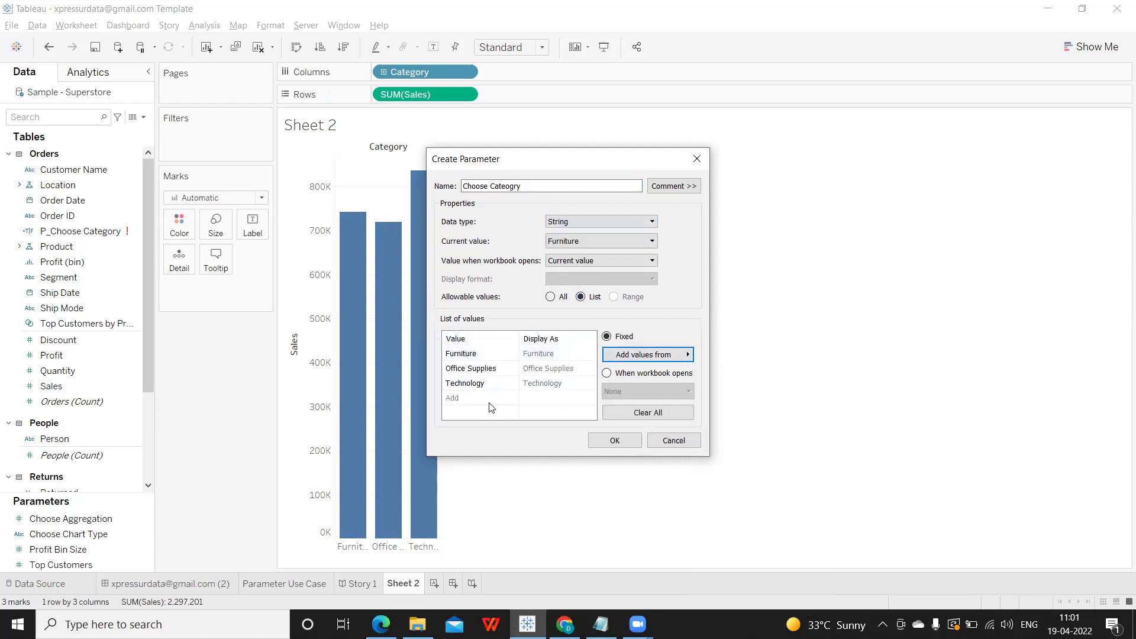
left_click(630, 441)
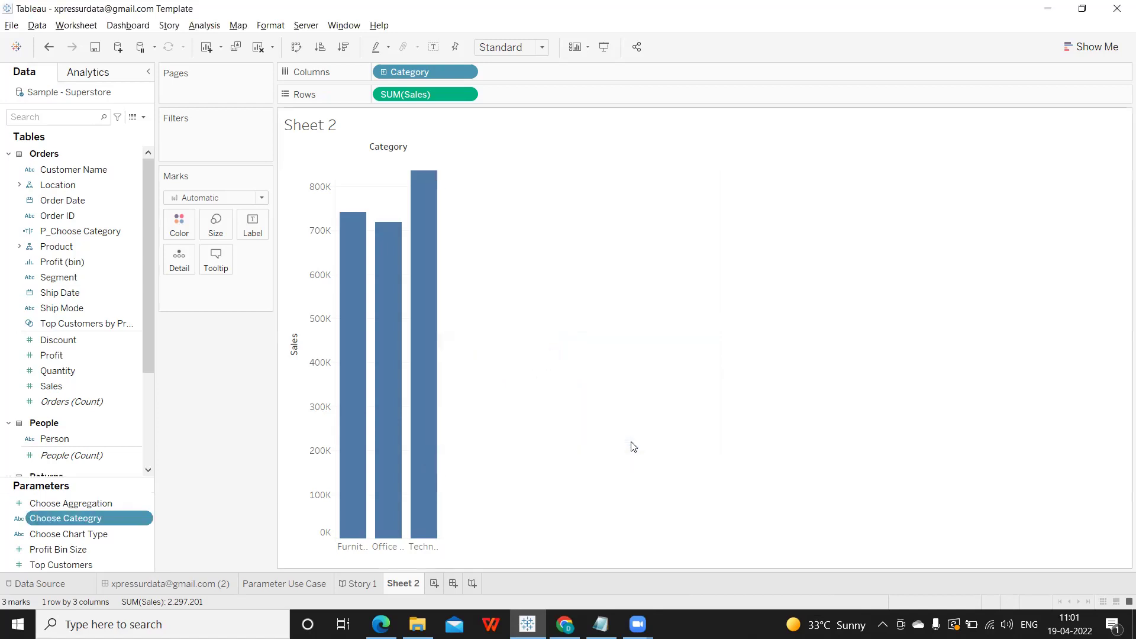
Show the parameter control, try Office Supplies and Technology, return to Furniture, and start a calculated field
right_click(145, 517)
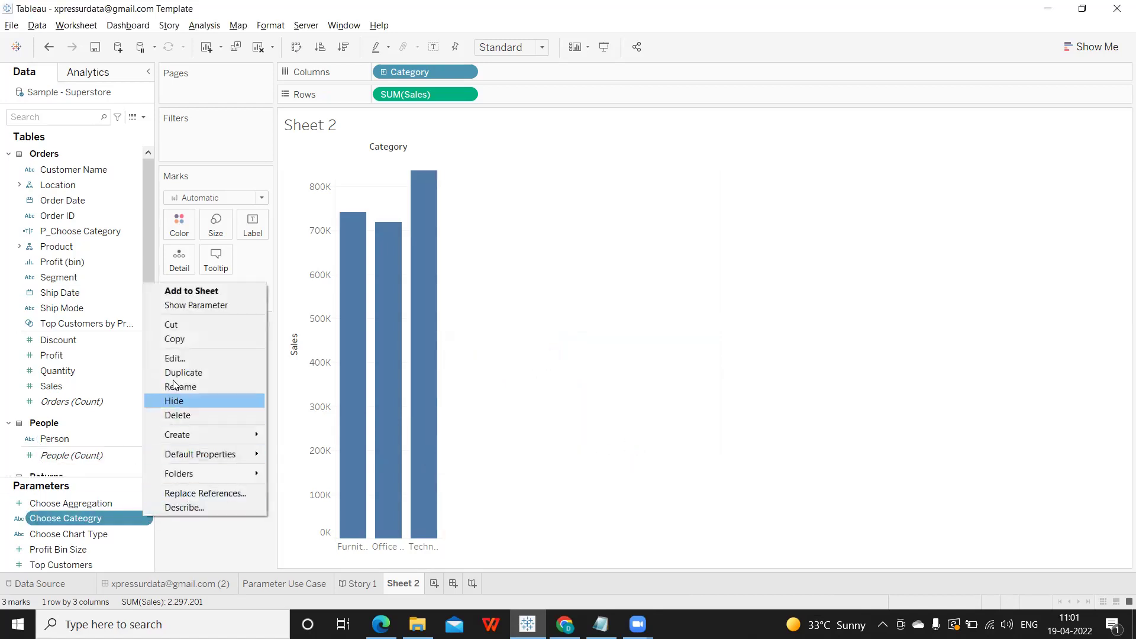
left_click(195, 306)
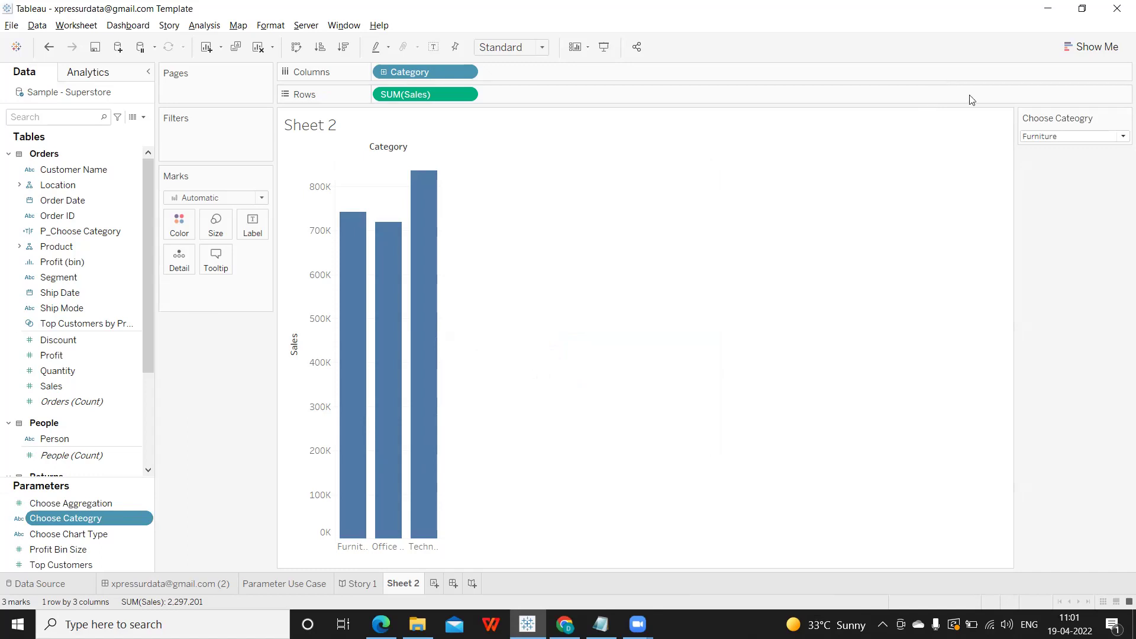
left_click(1044, 136)
left_click(1047, 159)
left_click(1046, 137)
left_click(1049, 171)
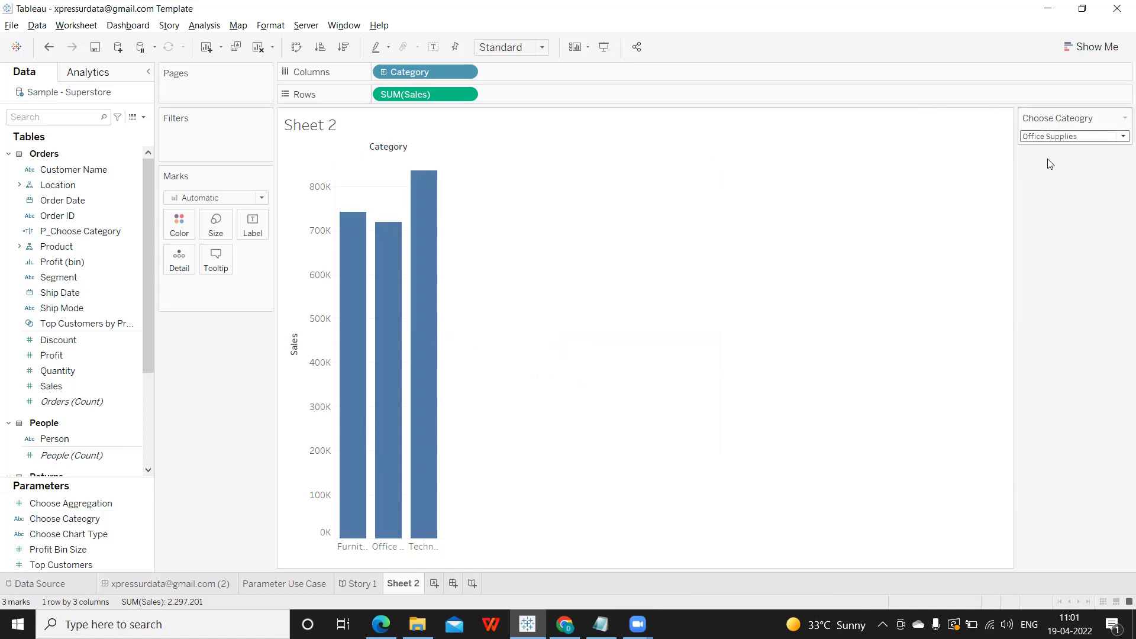
left_click(1053, 136)
left_click(1043, 148)
left_click(143, 117)
left_click(122, 132)
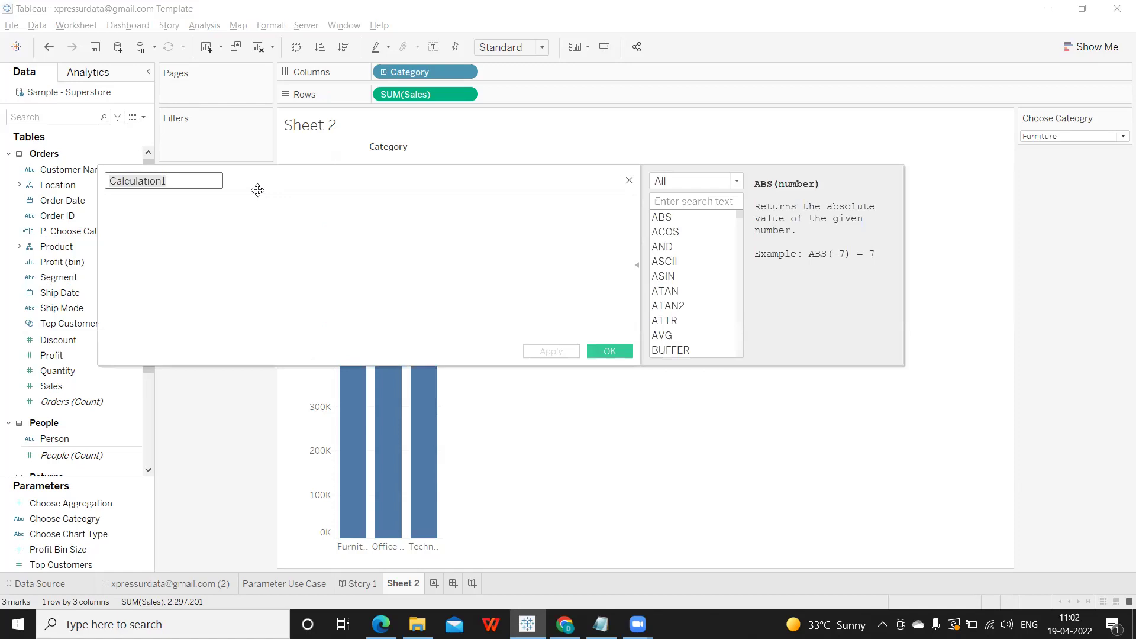
Define calculation 'Choose Cateogry-P' as [Category]=[Choose Cateogry] and save it
type("P")
key("BackSpace")
type("Choose Cateogry")
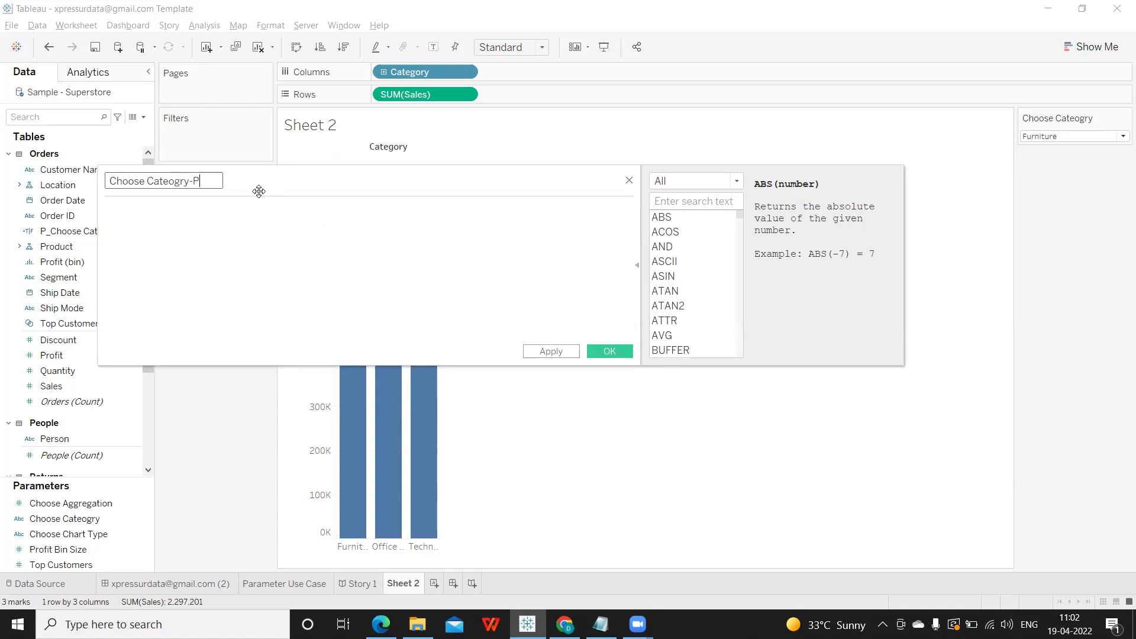
type("-P")
left_click(259, 192)
left_click(202, 231)
type("ch")
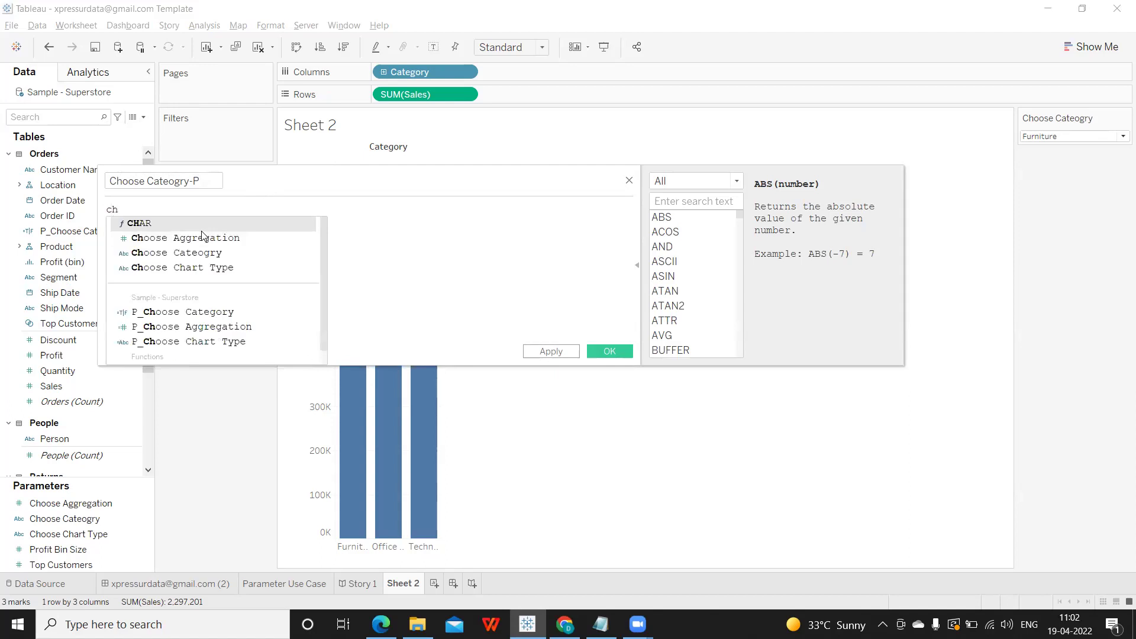
key("BackSpace")
key("BackSpace")
type("ca")
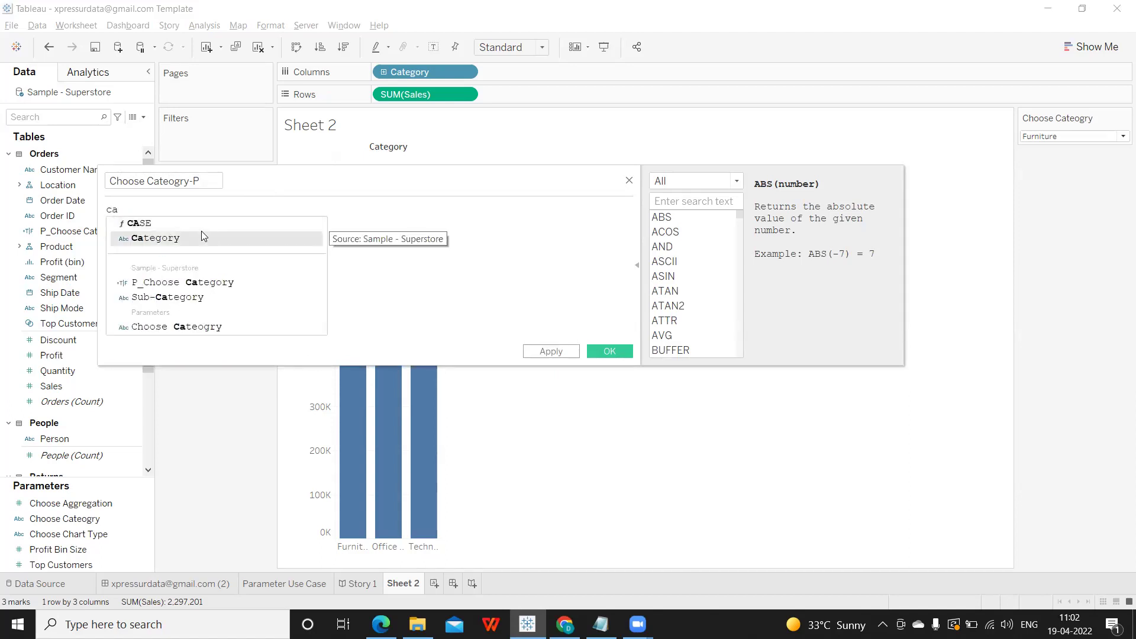
left_click(203, 237)
type("=cho")
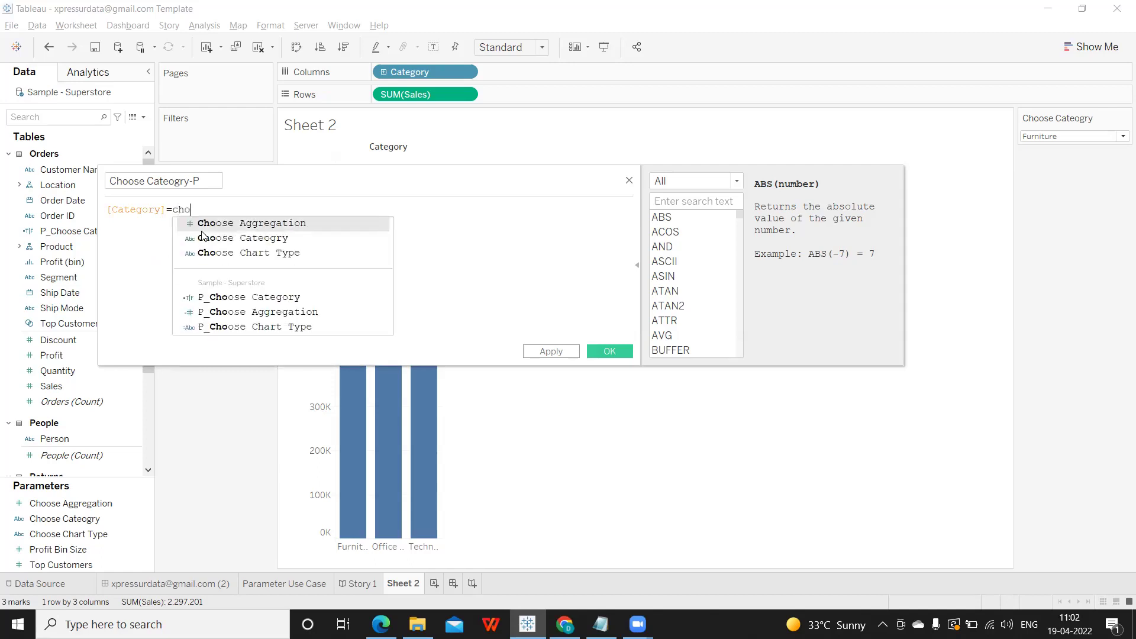
left_click(240, 238)
left_click(550, 351)
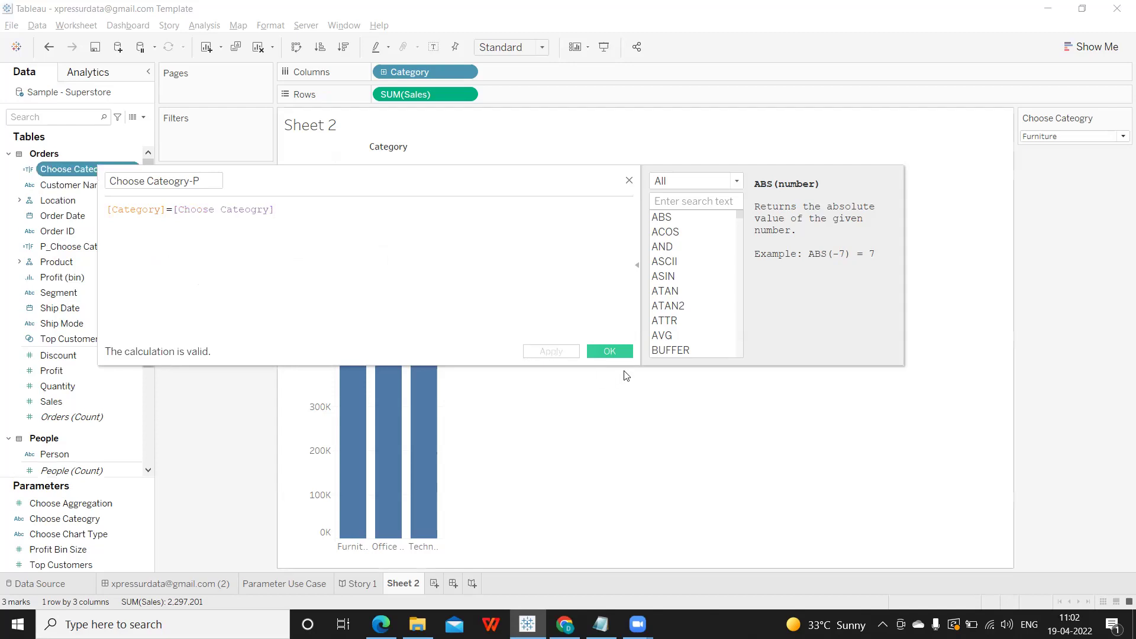
left_click(619, 352)
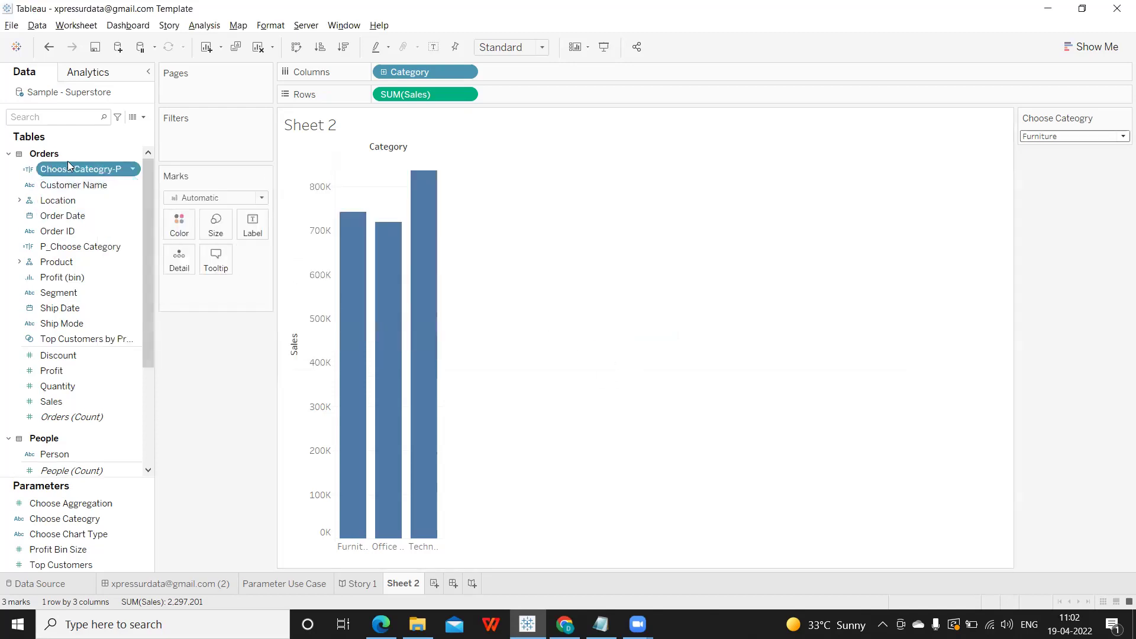
Colour the bars by Choose Cateogry-P, with True blue and False grey
left_click_drag(71, 169, 187, 224)
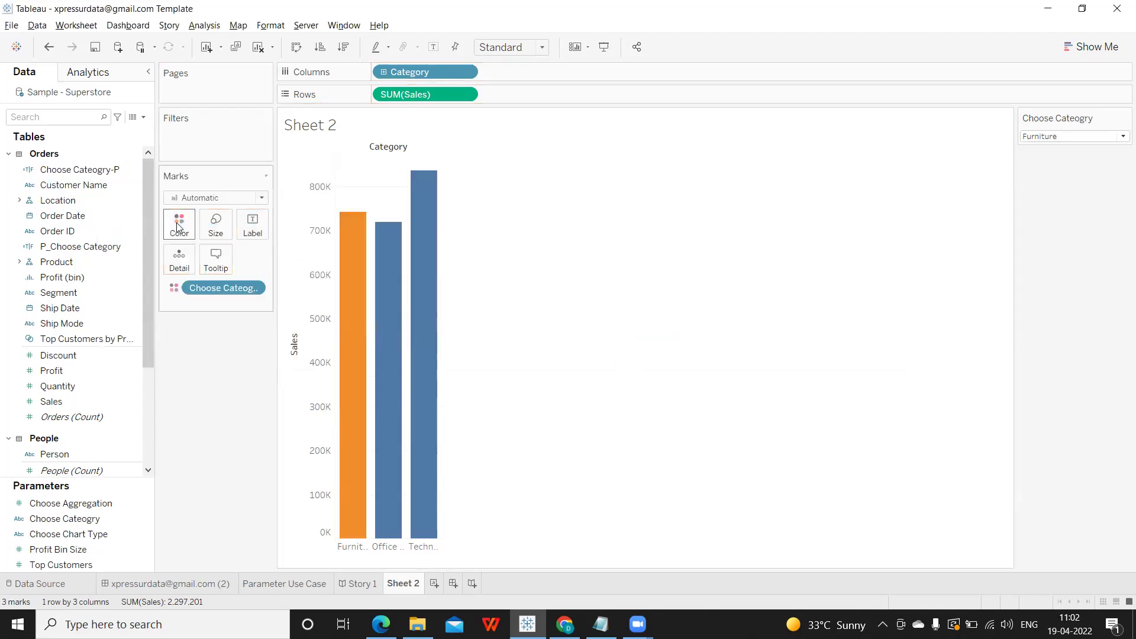
left_click(185, 234)
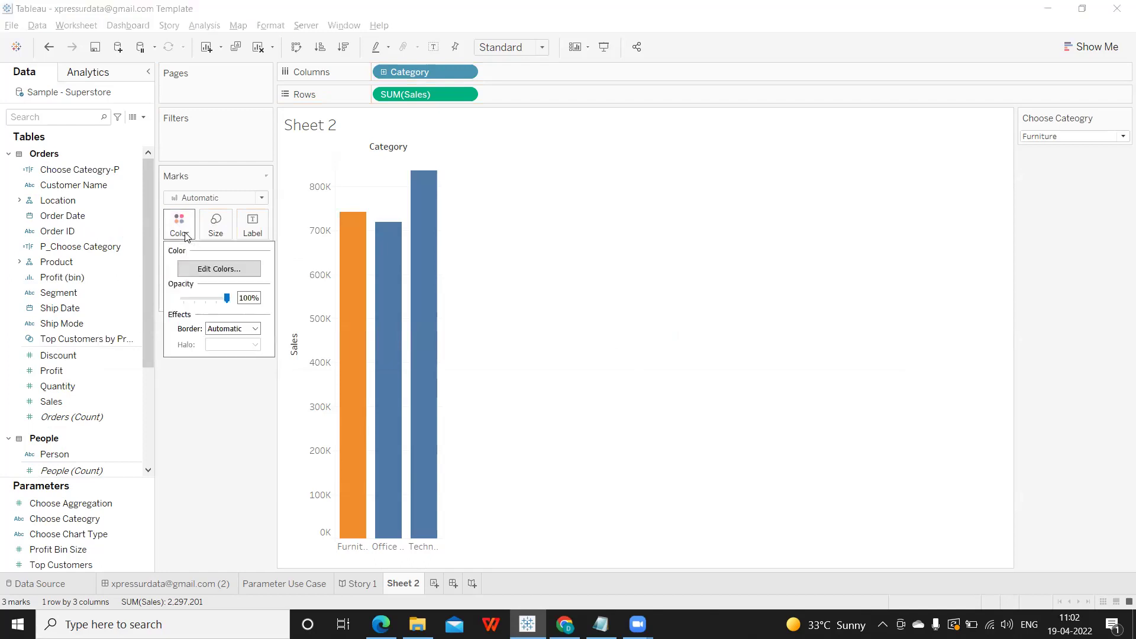
left_click(219, 269)
left_click(432, 226)
left_click(589, 242)
left_click(435, 214)
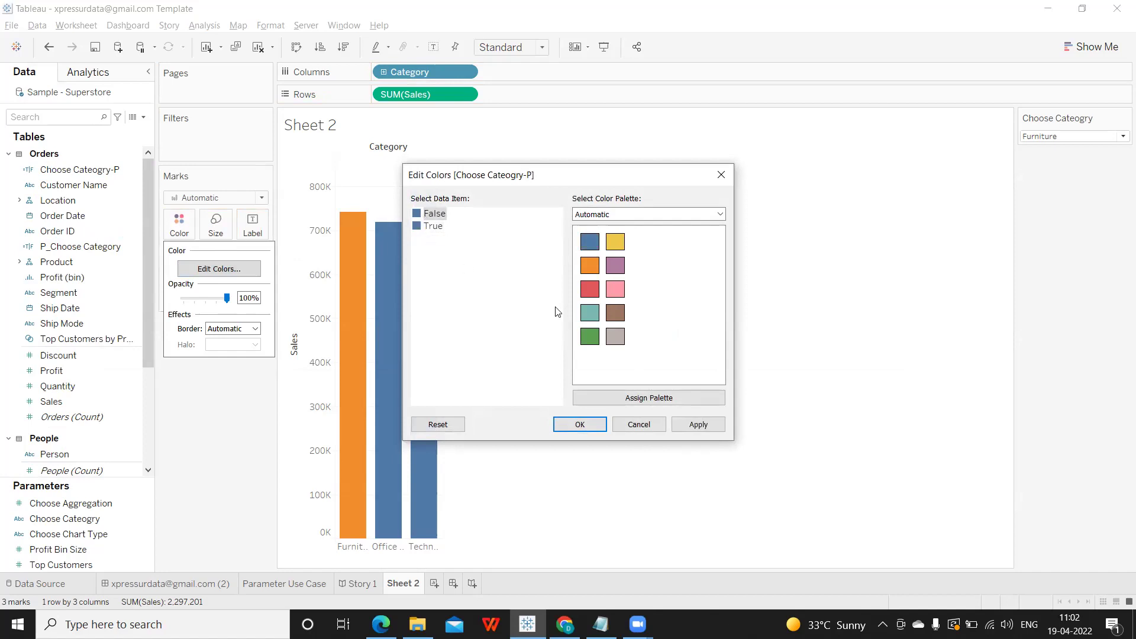
left_click(615, 336)
left_click(697, 424)
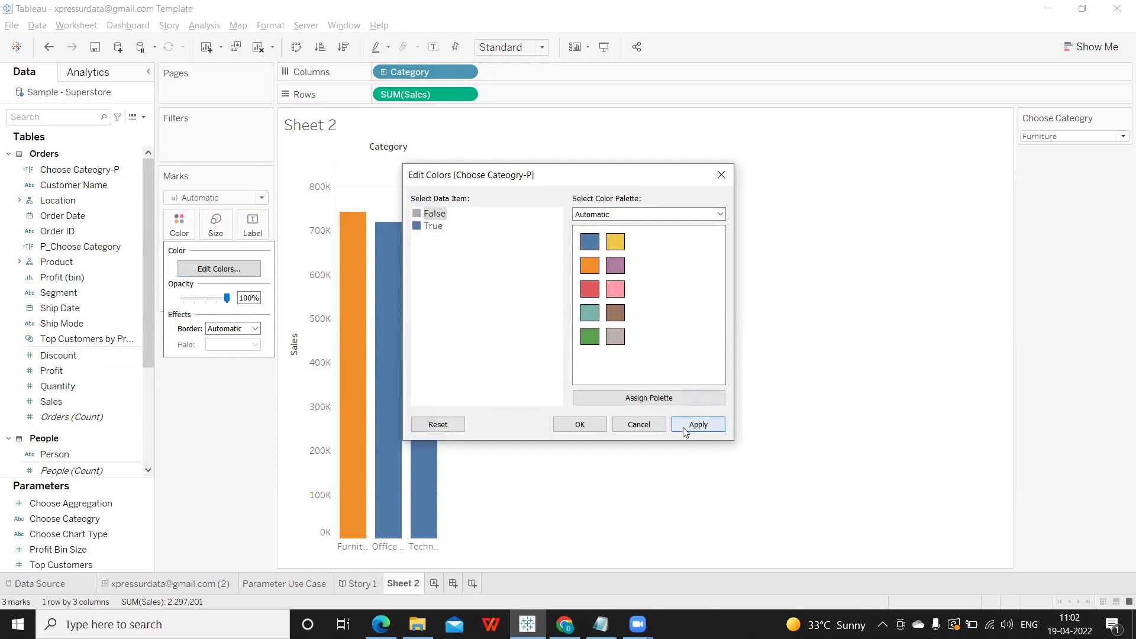
left_click(580, 424)
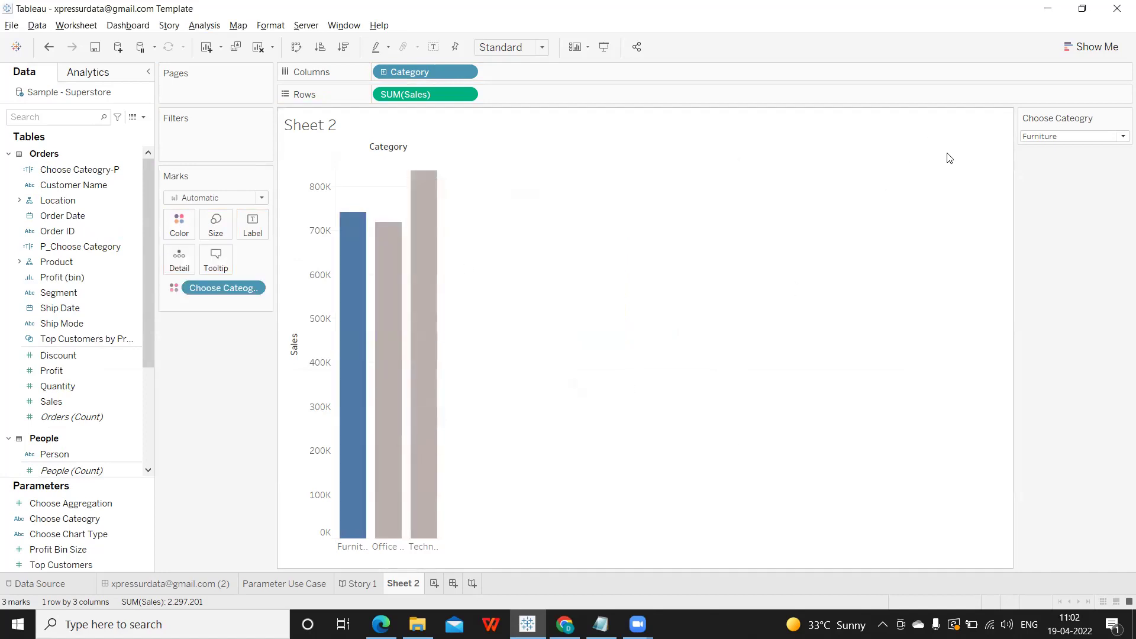
Switch the category parameter to Office Supplies to test the highlight
left_click(1035, 139)
left_click(1039, 159)
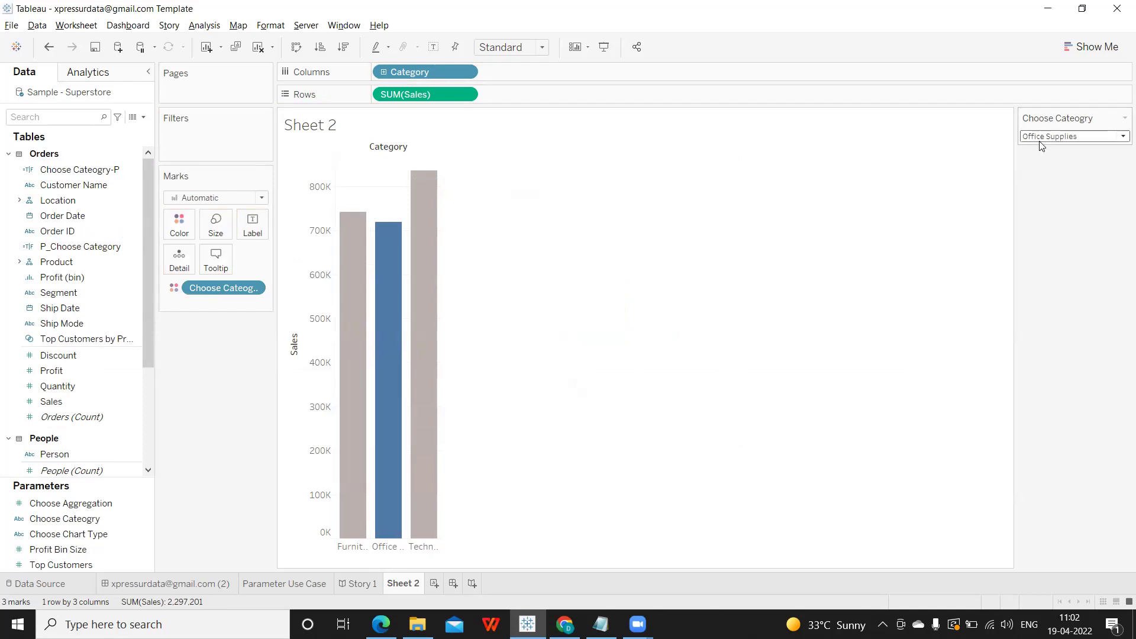
left_click(1040, 139)
Drill Category down to Sub-Category and test each category, ending on Furniture
left_click(1047, 177)
left_click(1046, 138)
left_click(1044, 148)
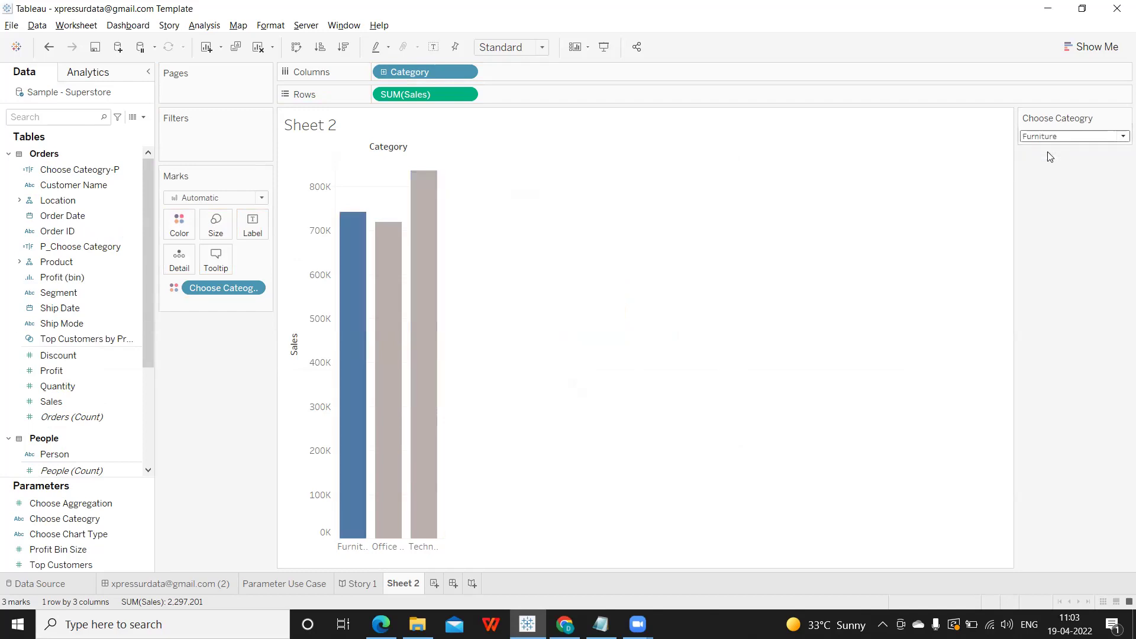
left_click(383, 72)
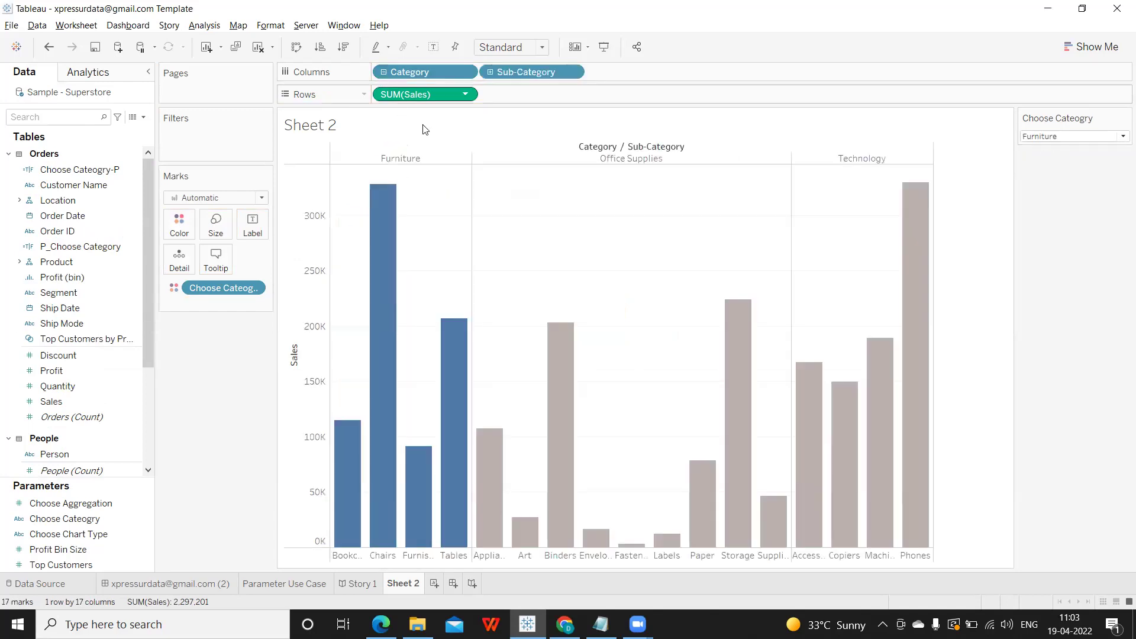
left_click(1033, 139)
left_click(1032, 161)
left_click(1036, 137)
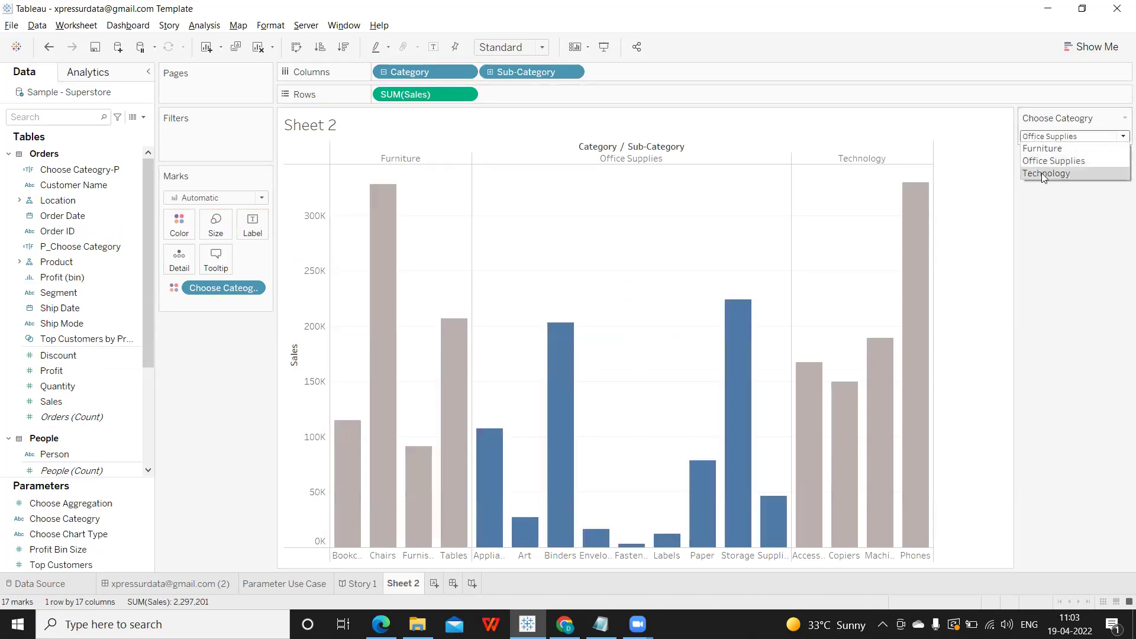
left_click(1043, 173)
left_click(1045, 137)
left_click(1042, 148)
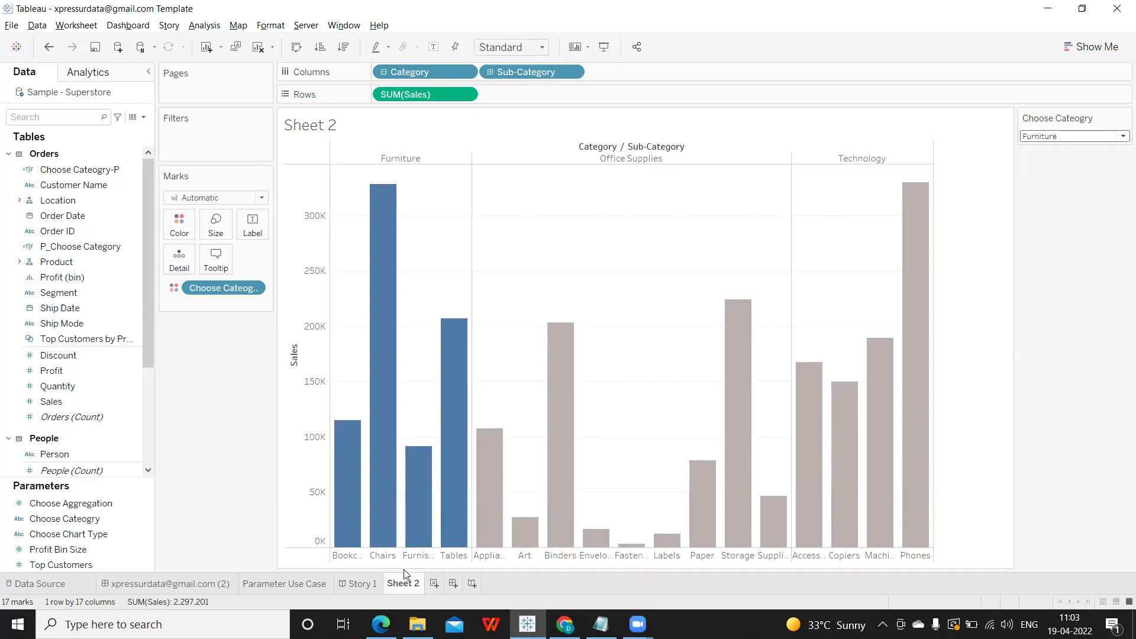
Rename Sheet 2 to 'Use case 1'
double_click(404, 589)
type("Use case 1")
key("Return")
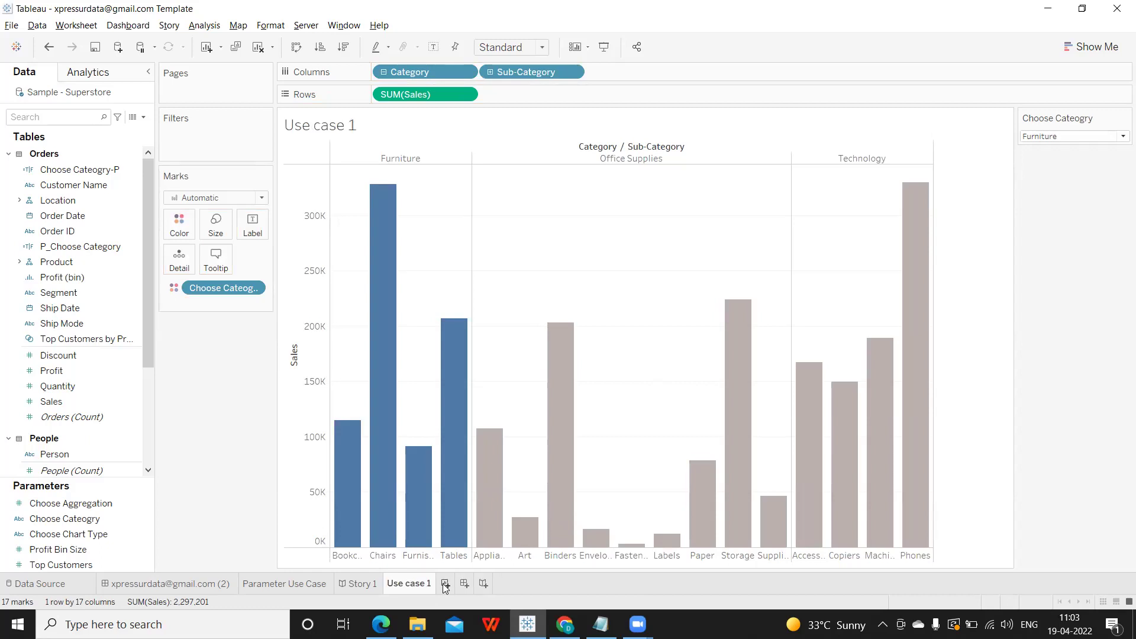
On new Sheet 3, put Category on Columns and expand it to Sub-Category
left_click(446, 583)
left_click(84, 264)
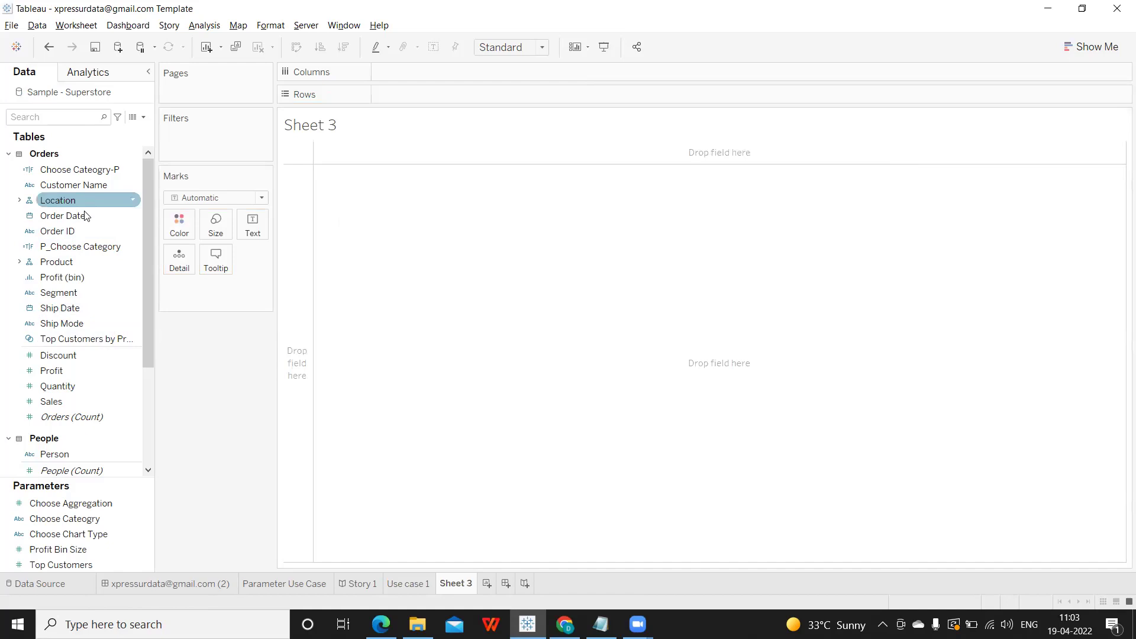
left_click(63, 117)
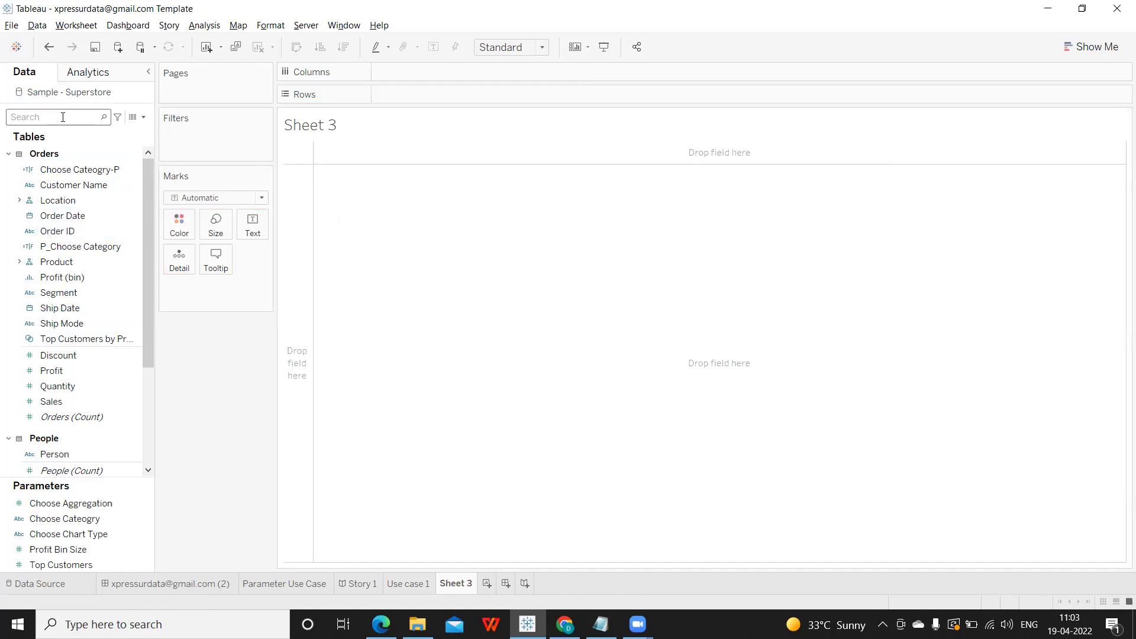
type("ca")
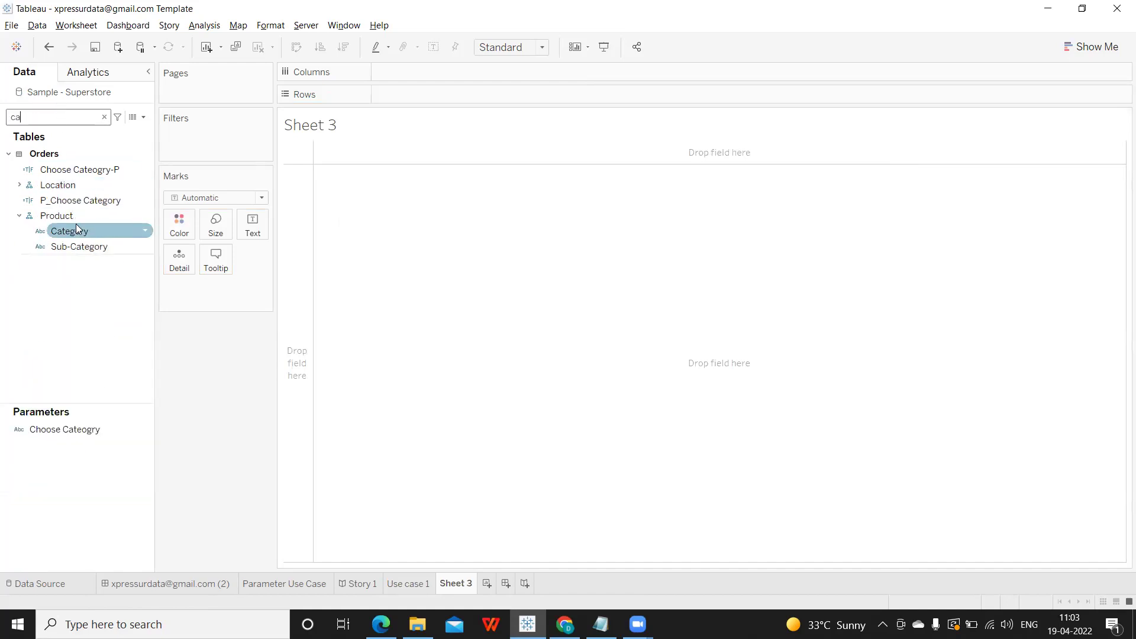
left_click_drag(76, 228, 422, 71)
left_click(384, 72)
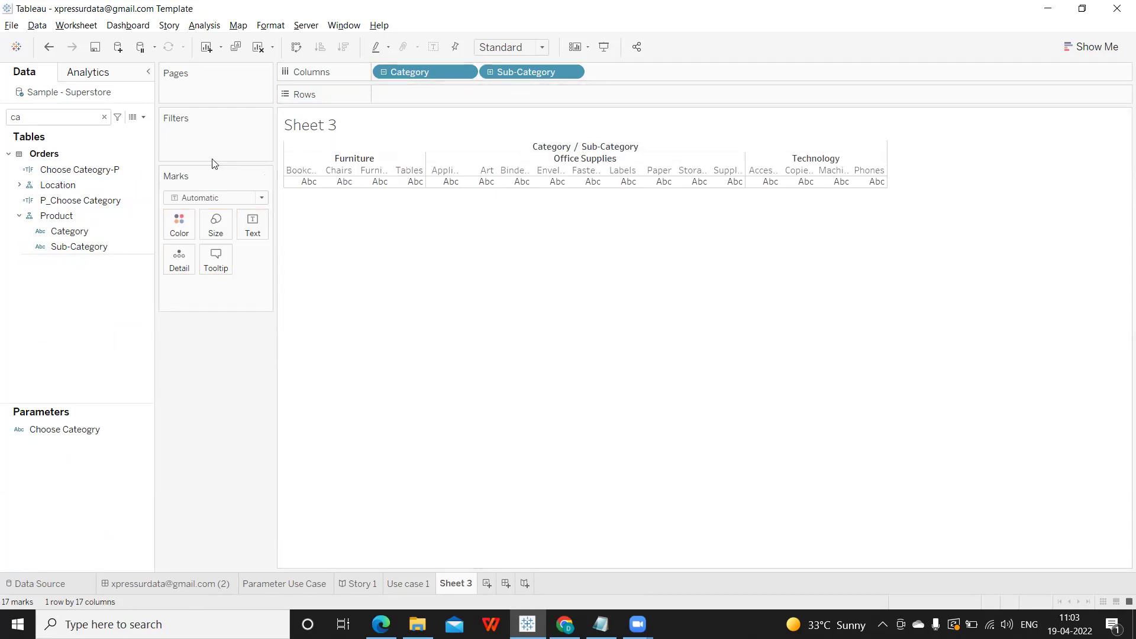
left_click(104, 116)
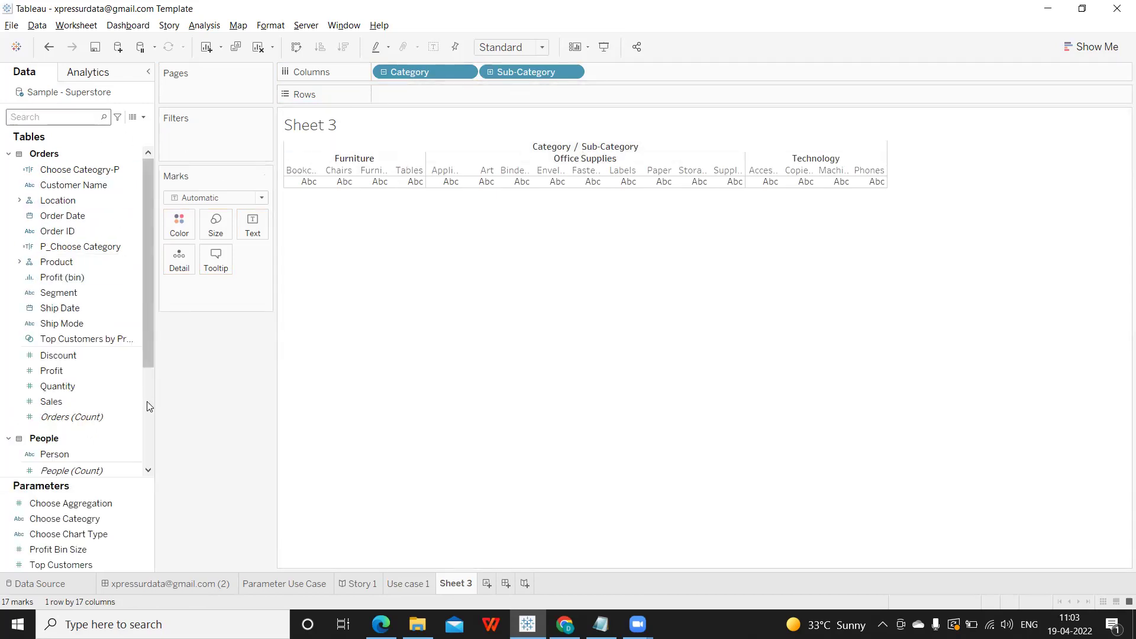
left_click(118, 504)
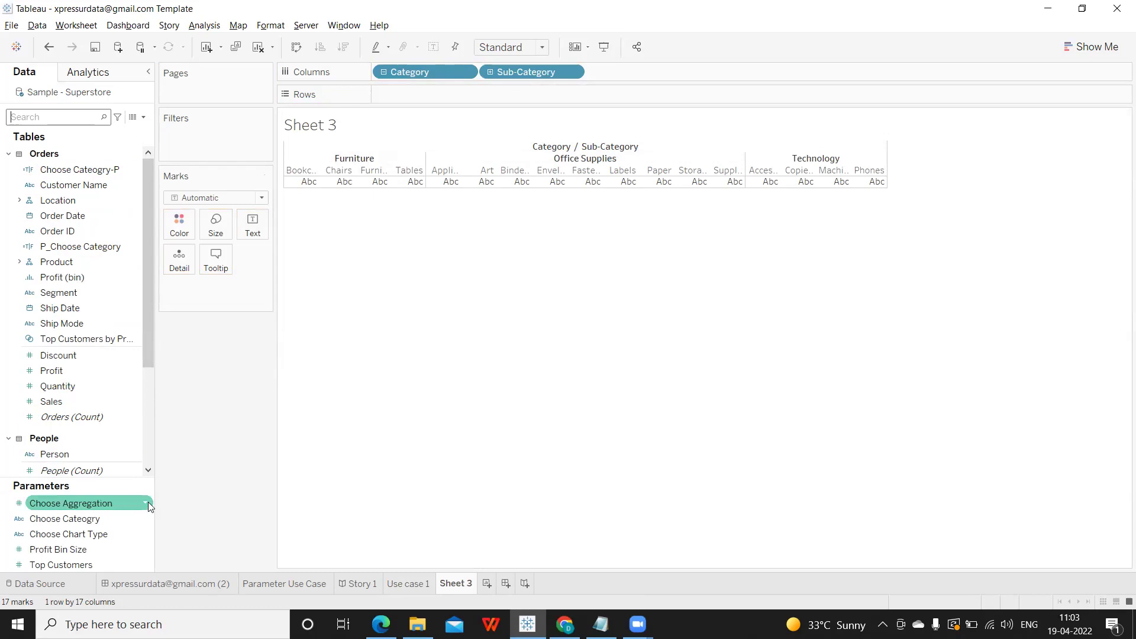
left_click(148, 502)
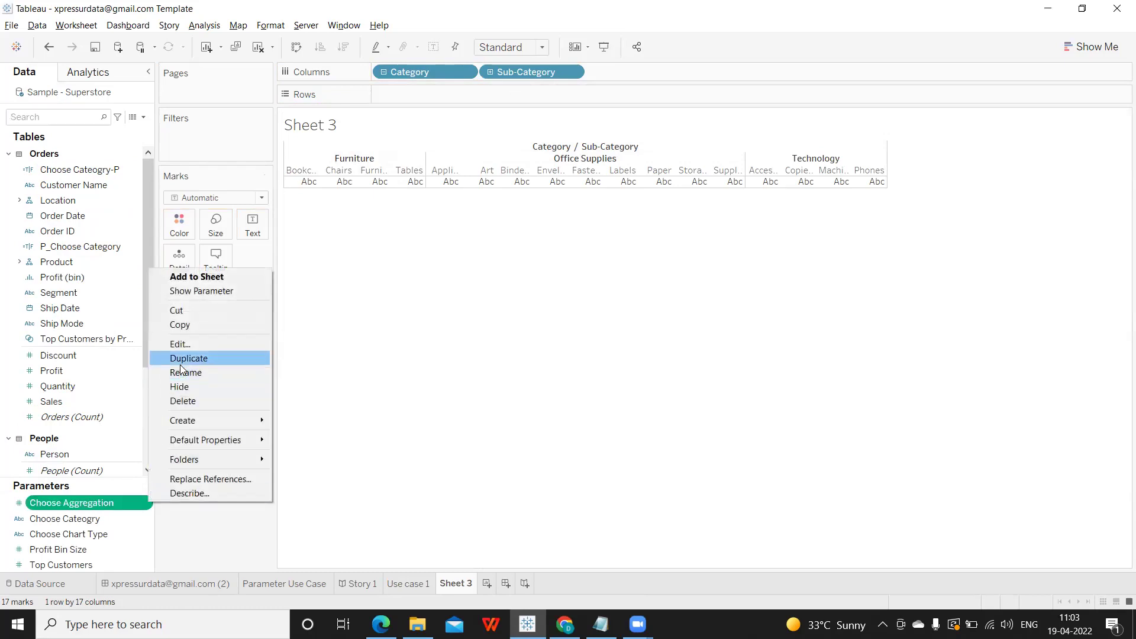
left_click(189, 403)
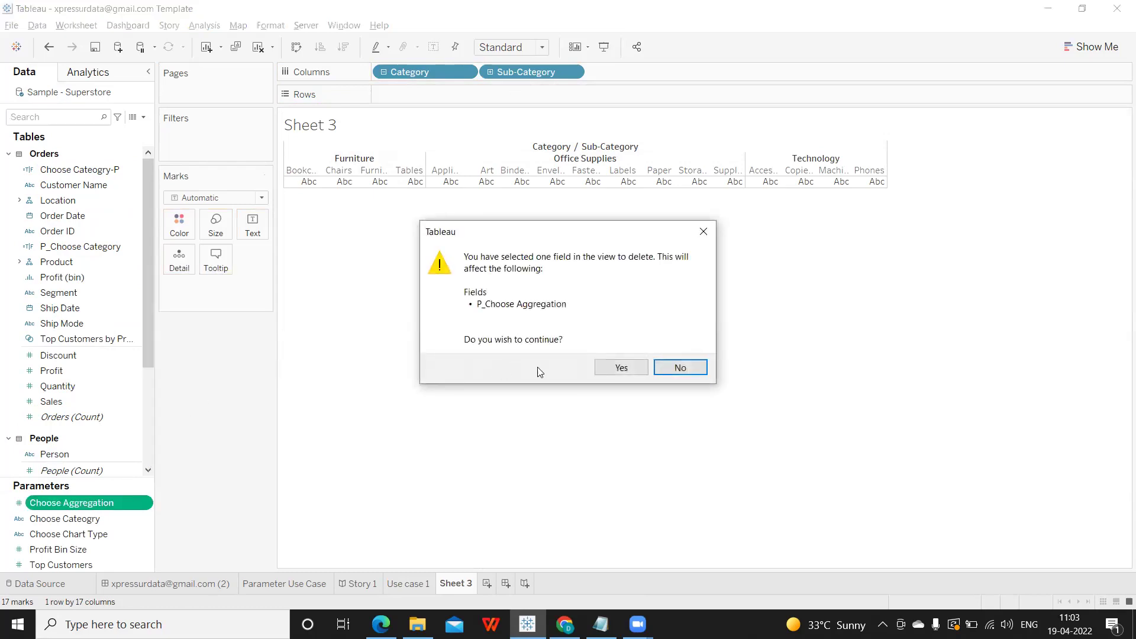
left_click(686, 368)
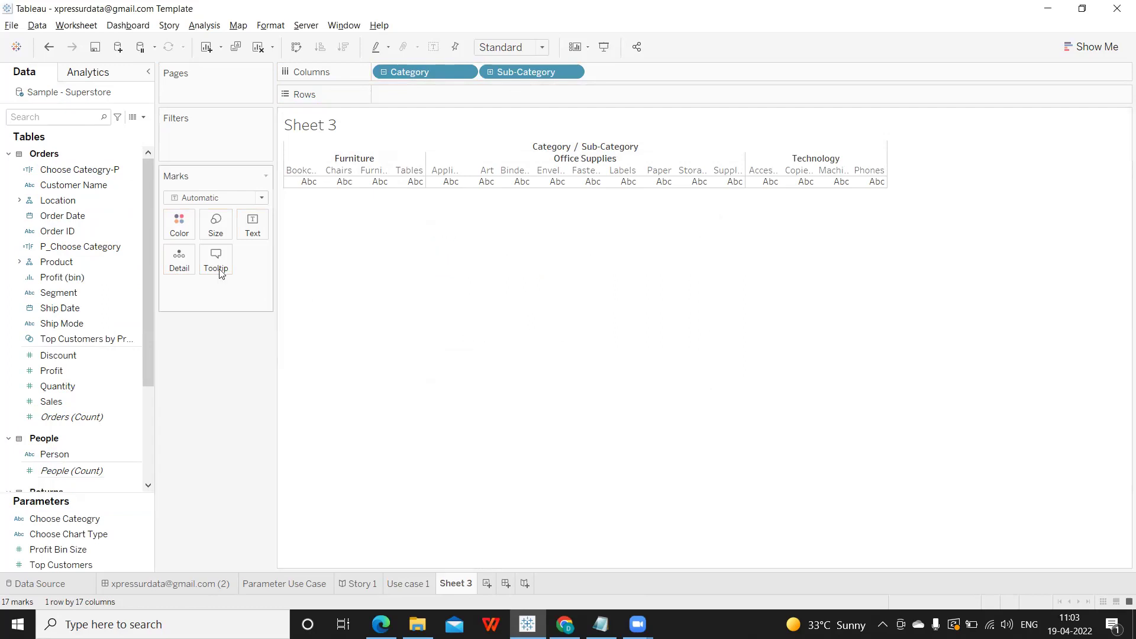
left_click(143, 117)
left_click(131, 129)
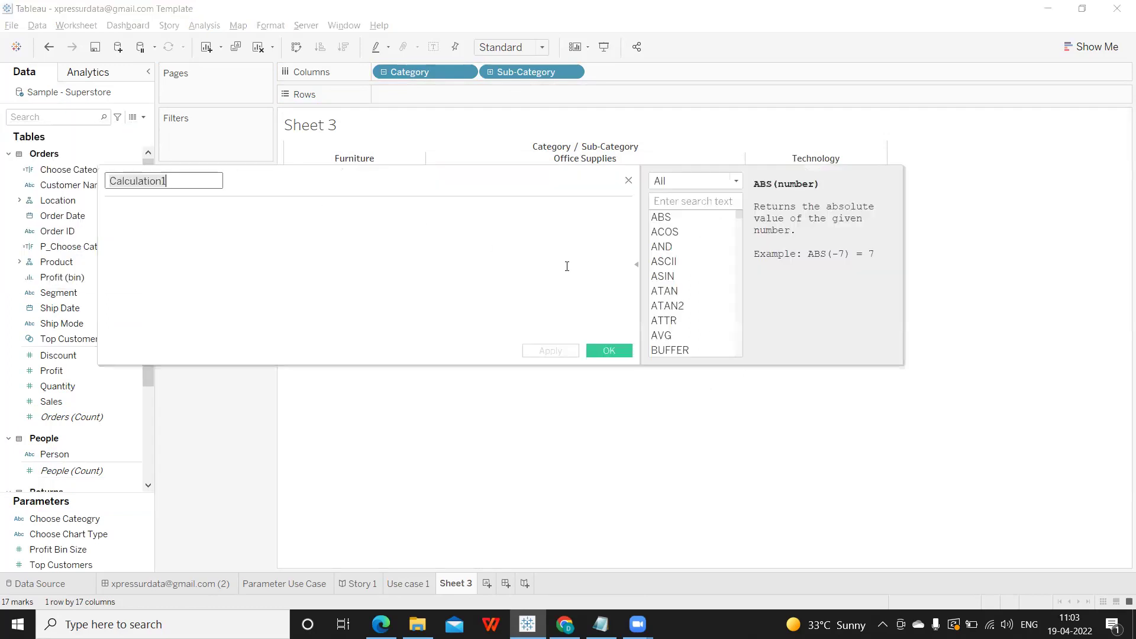
type("C")
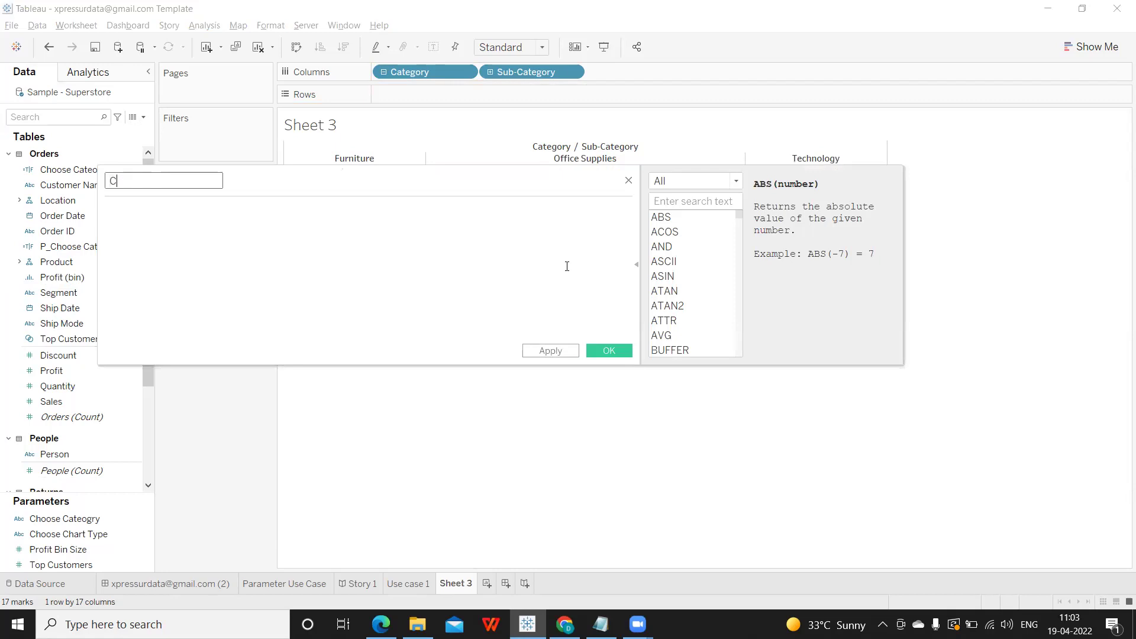
type("hoose Measure")
left_click(629, 181)
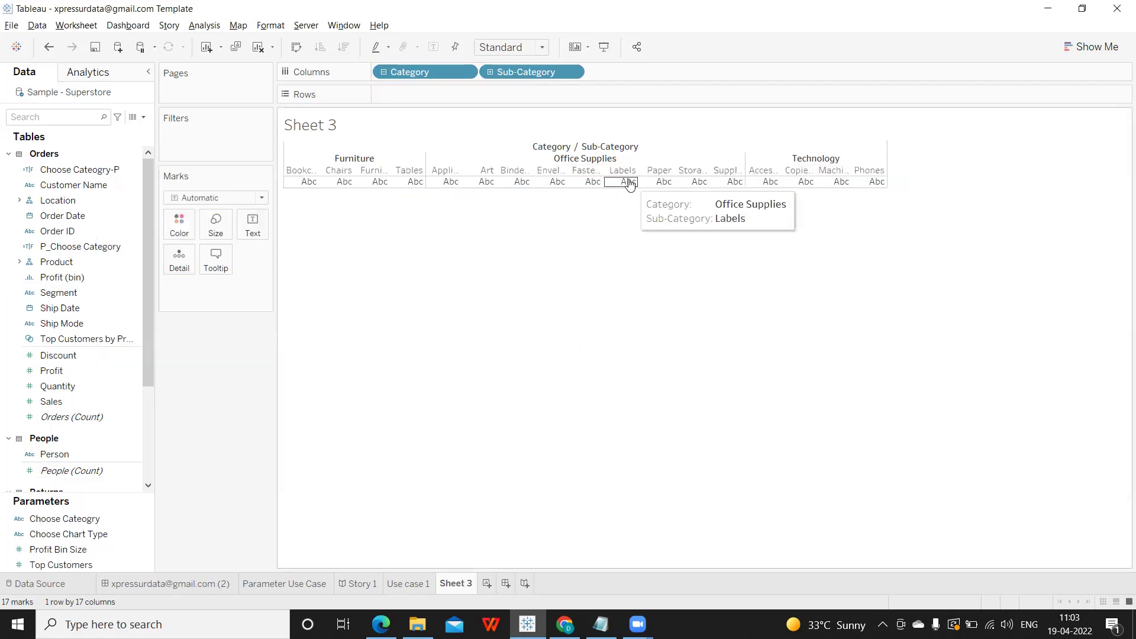
Create Integer parameter 'Choose Measure' with list values 1 = Sales and 2 = Profit
left_click(143, 117)
left_click(136, 146)
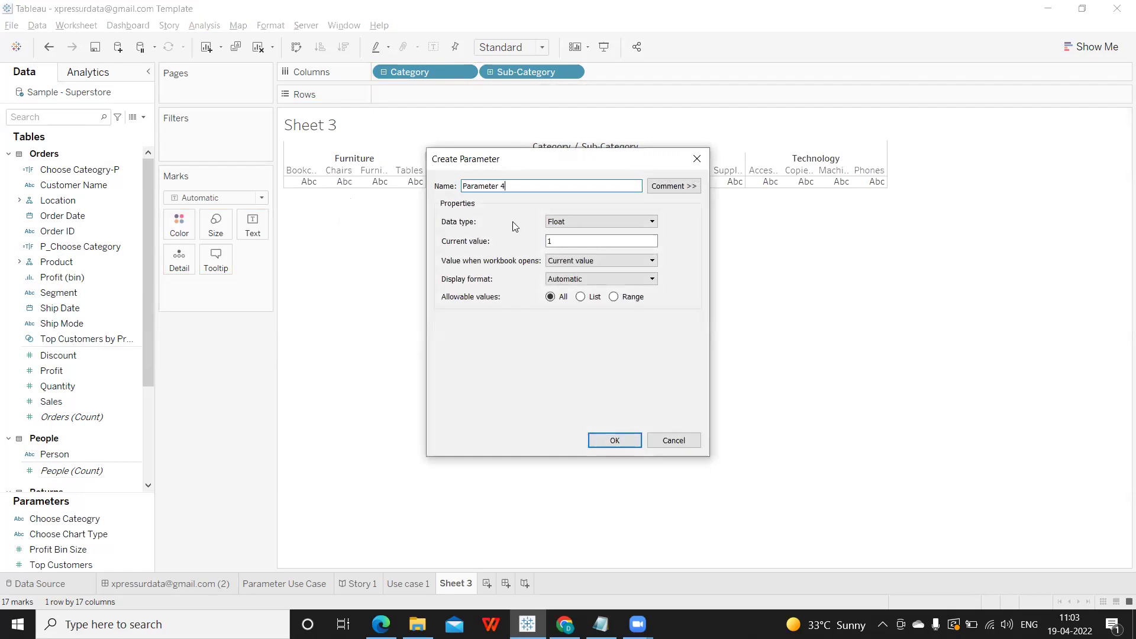
type("Choose Measure")
left_click(567, 222)
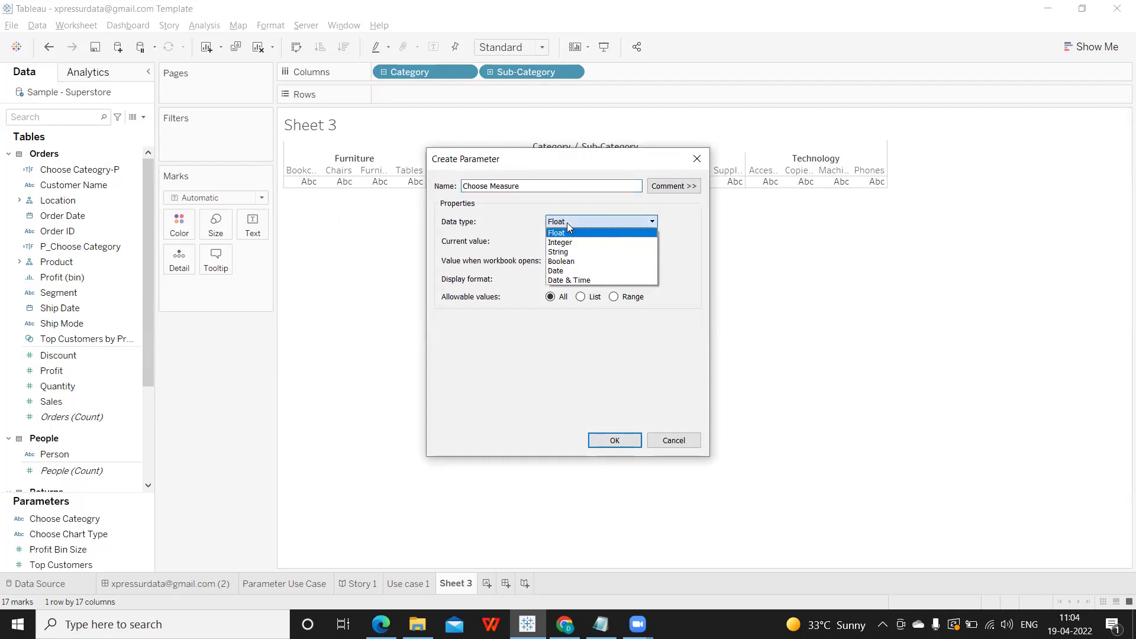
left_click(573, 243)
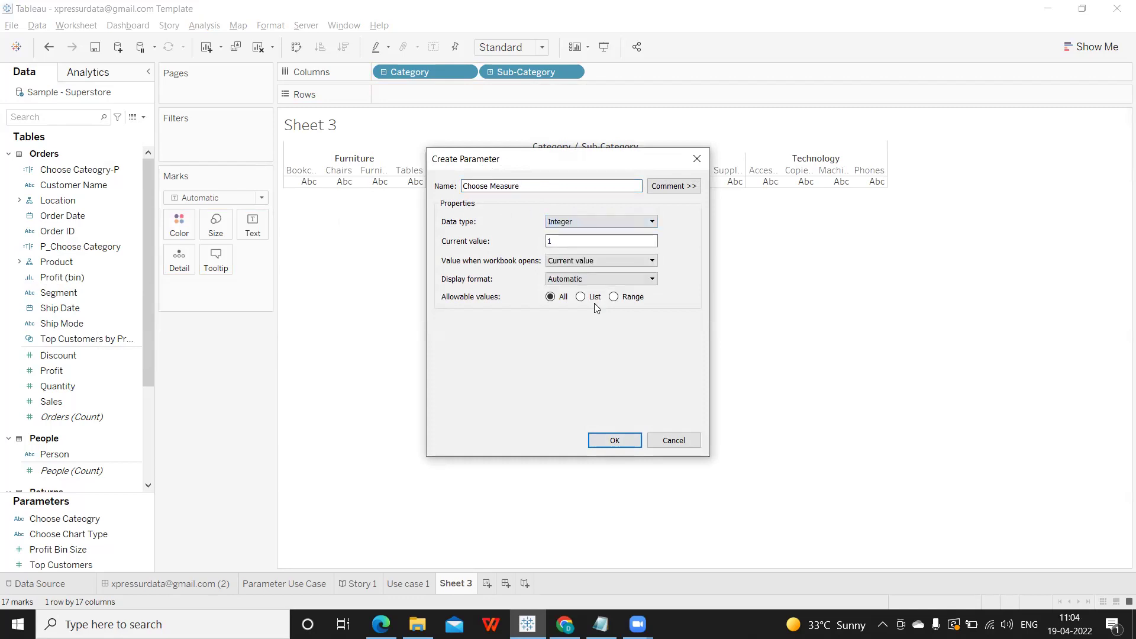
left_click(581, 297)
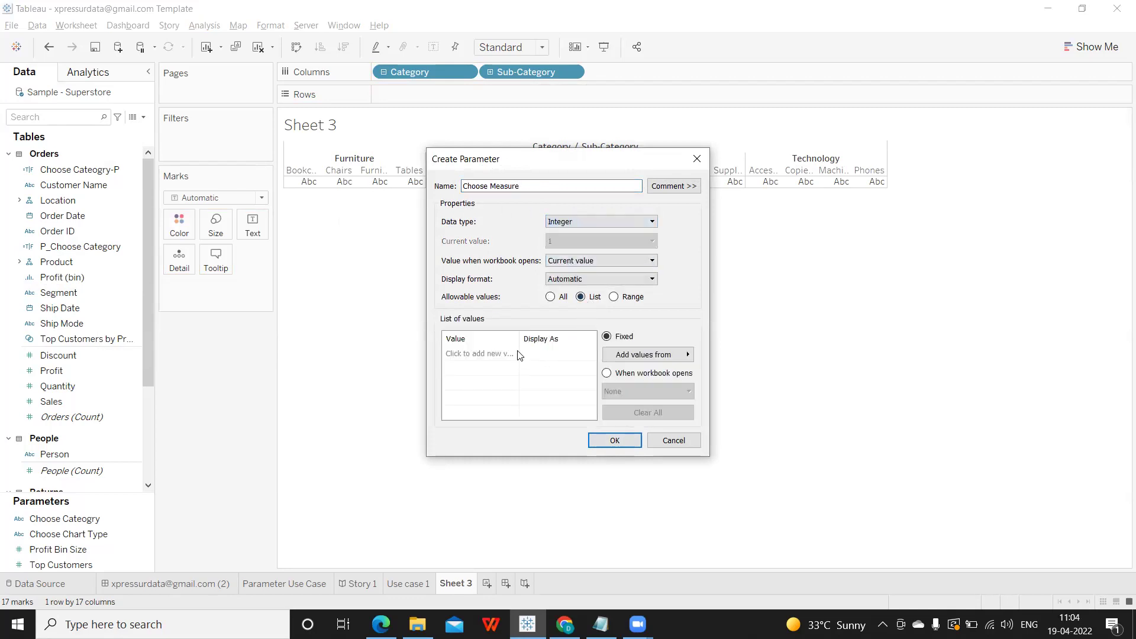
left_click(485, 352)
type("1")
left_click(472, 368)
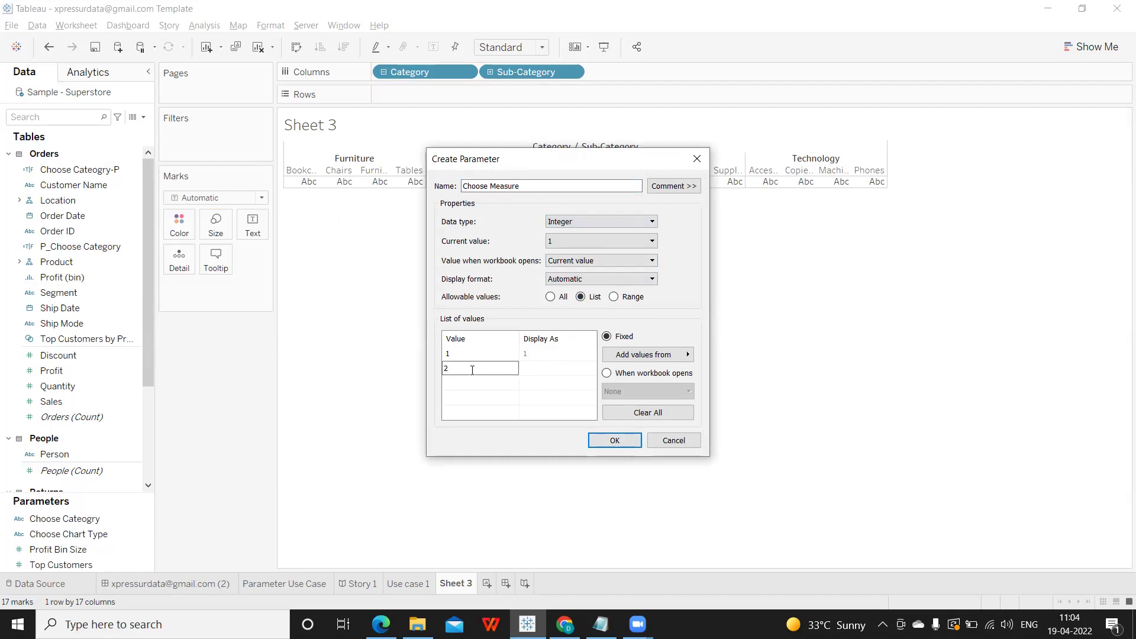
type("2")
left_click(503, 404)
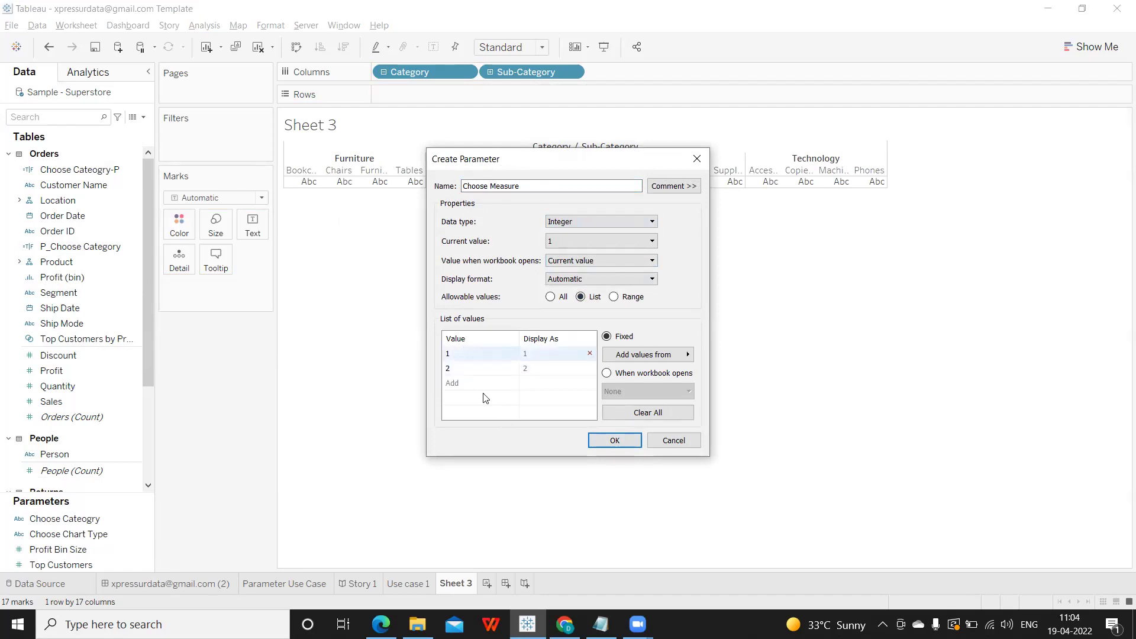
left_click(527, 354)
left_click(531, 355)
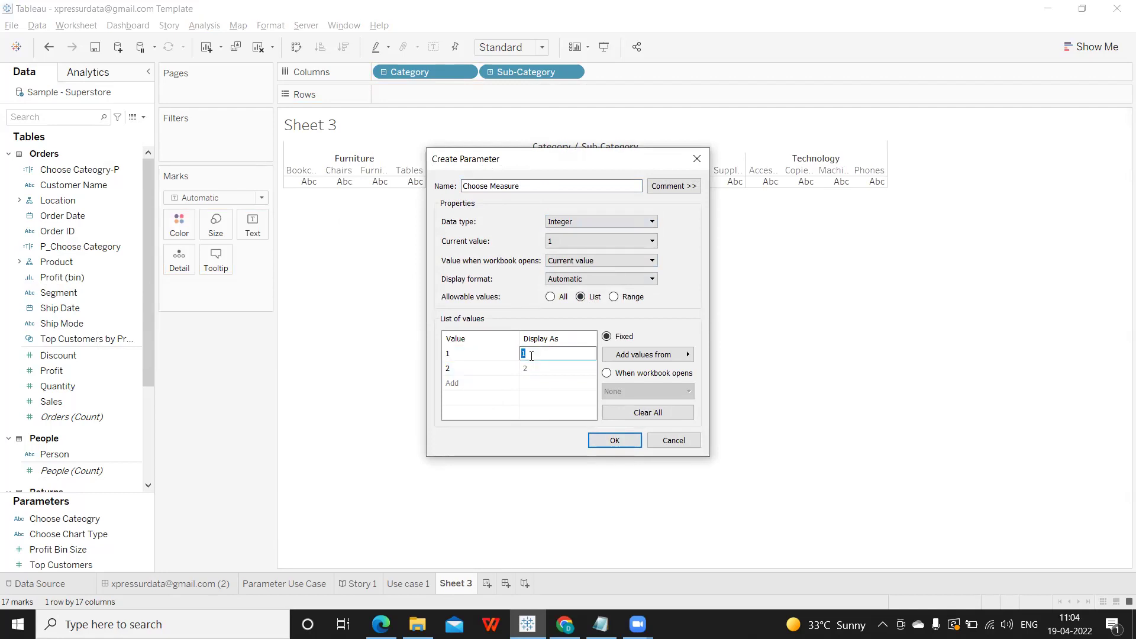
type("Sales")
left_click(524, 368)
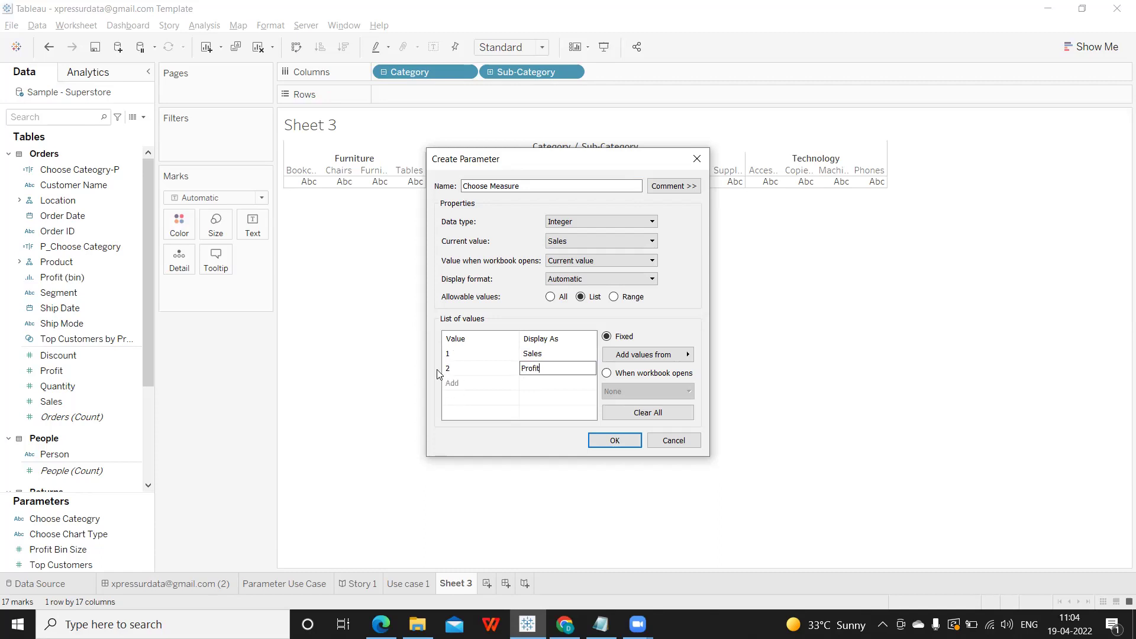
left_click(592, 439)
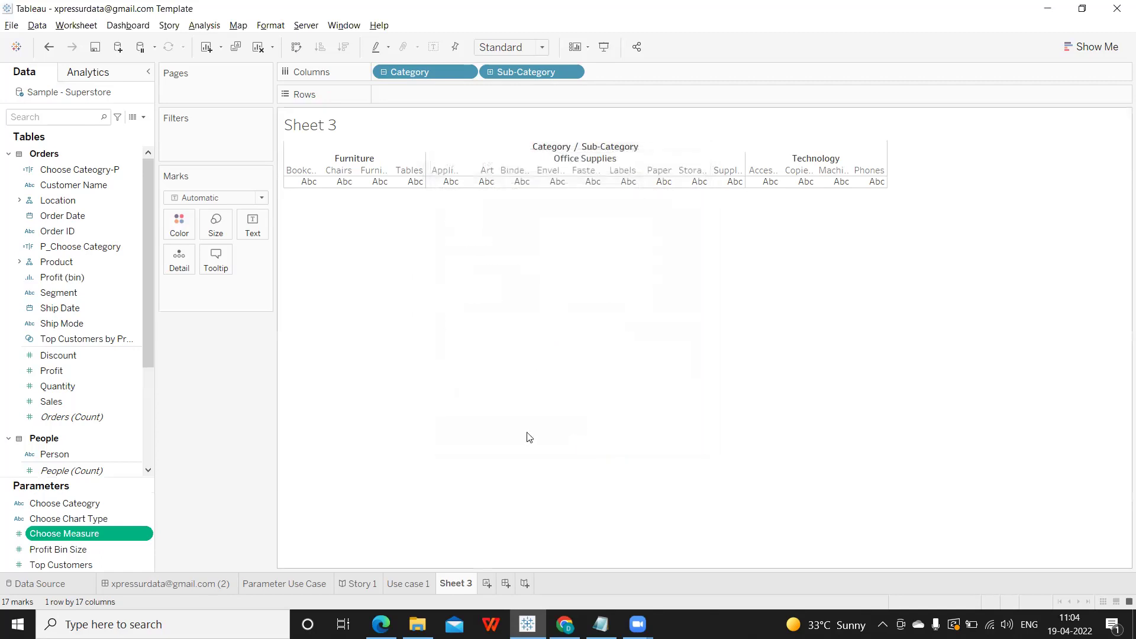
Show the Choose Measure control on Sheet 3, leaving it set to Sales
left_click(145, 536)
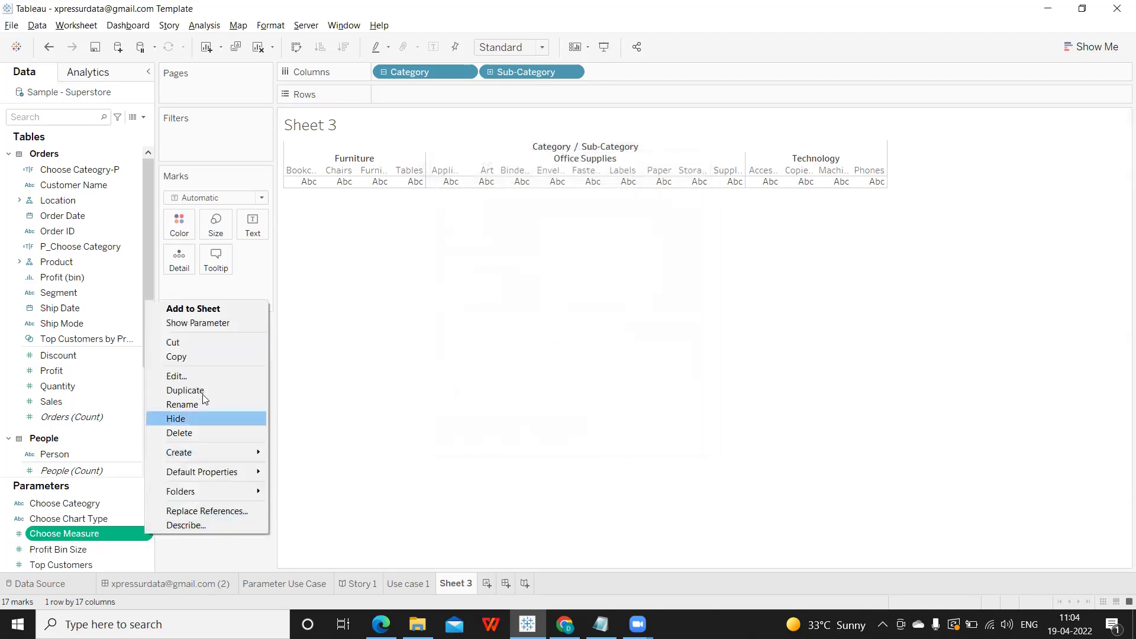
left_click(228, 326)
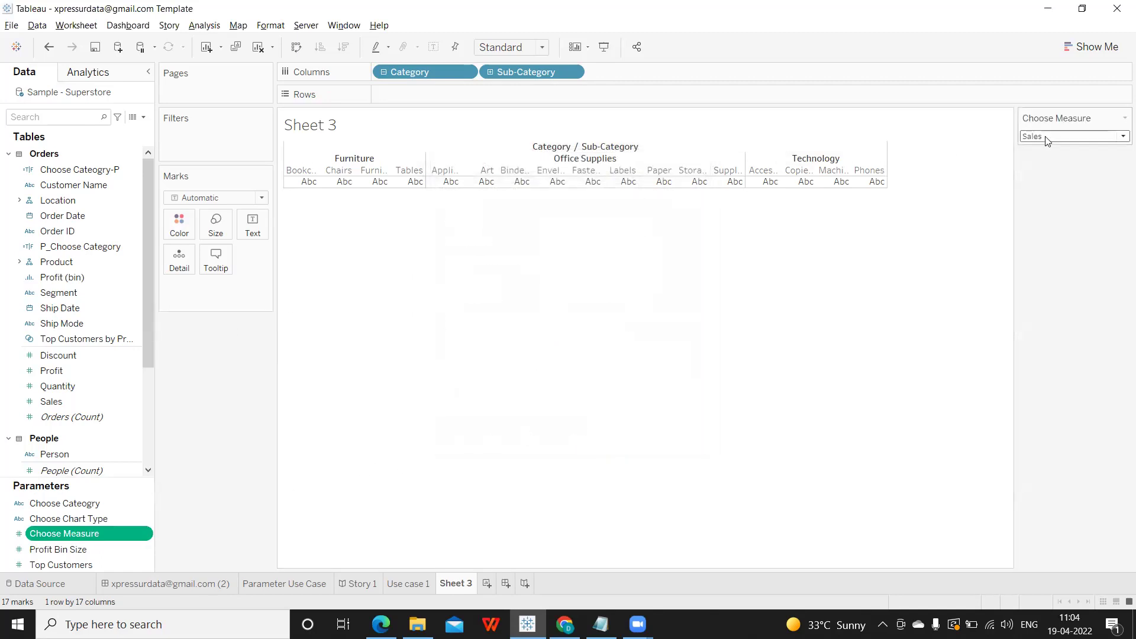
left_click(1045, 136)
left_click(1047, 142)
left_click(1050, 136)
left_click(1051, 149)
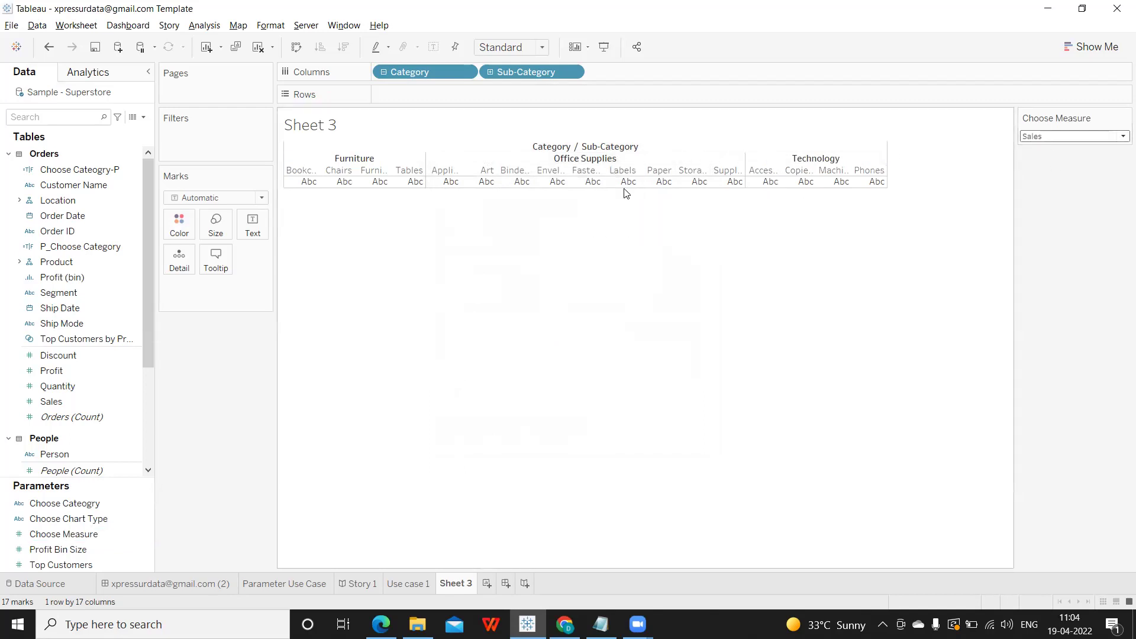
Create calculation 'Choose Measure -P': CASE [Choose Measure] WHEN 1 THEN [Sales] WHEN 2 THEN [Profit] END
left_click(143, 116)
left_click(122, 129)
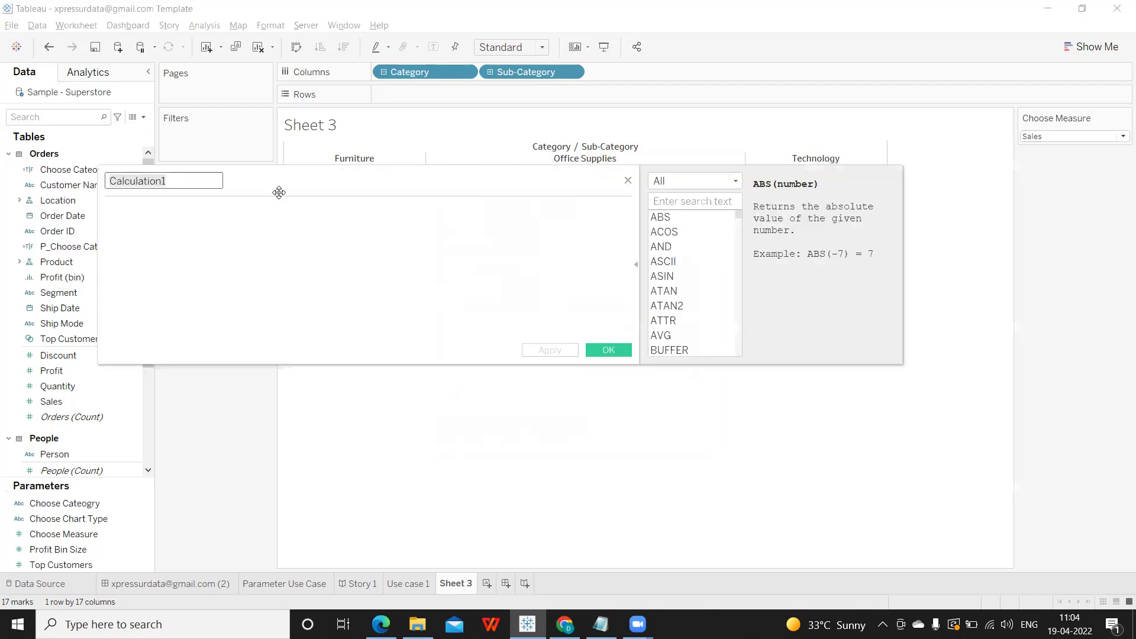
type("Choos")
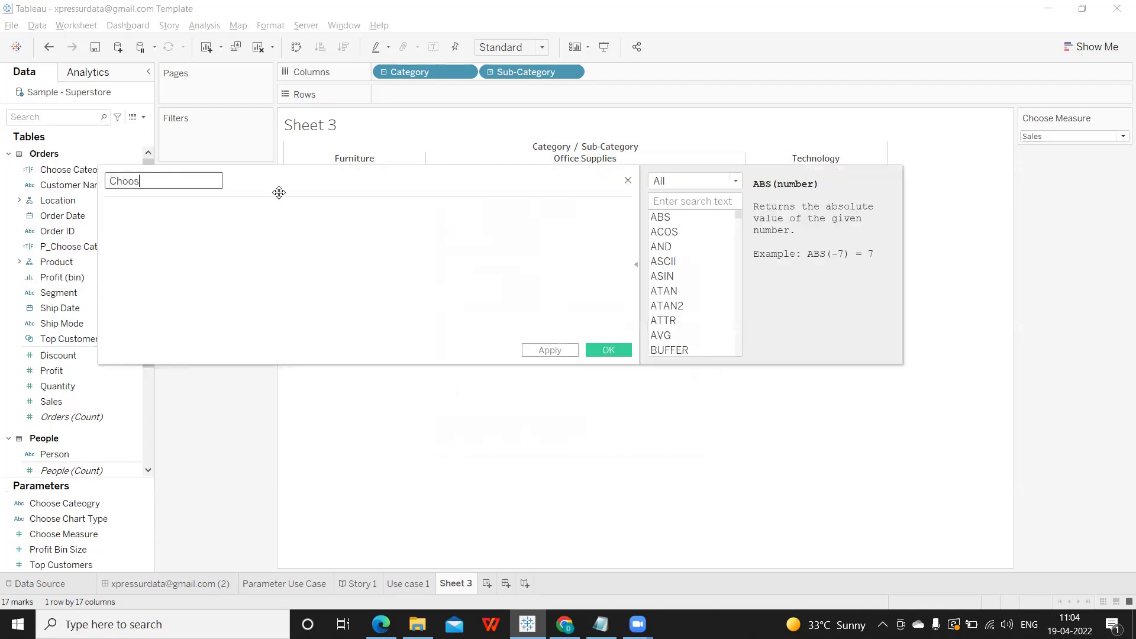
type("e Me")
key("BackSpace")
type("Measure -P")
key("Tab")
type("case")
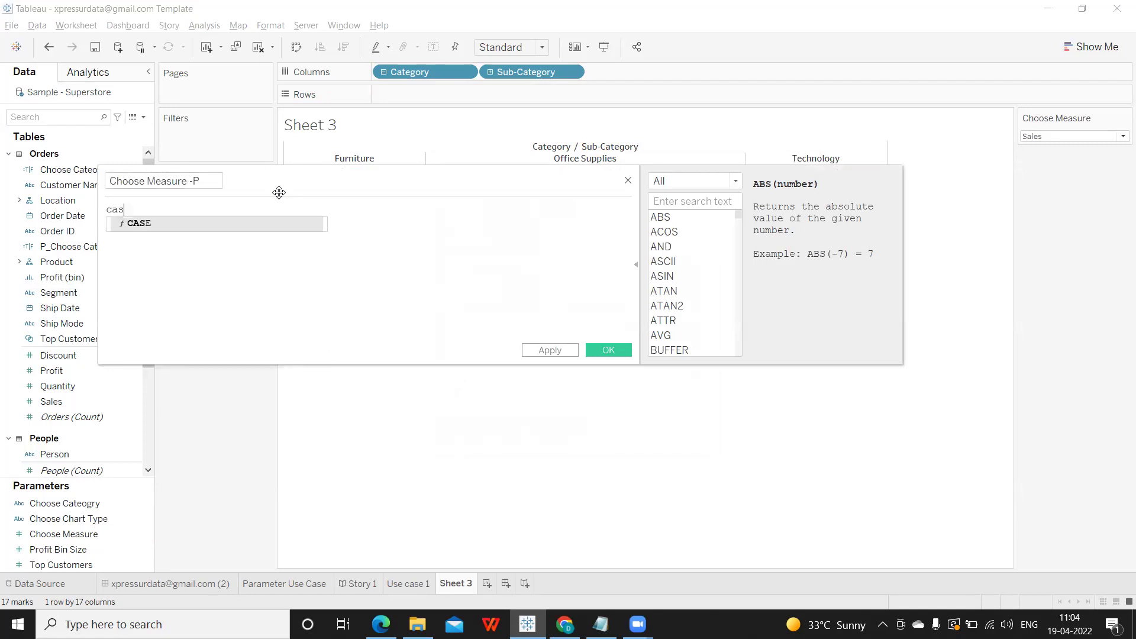
key("Return")
type("choo")
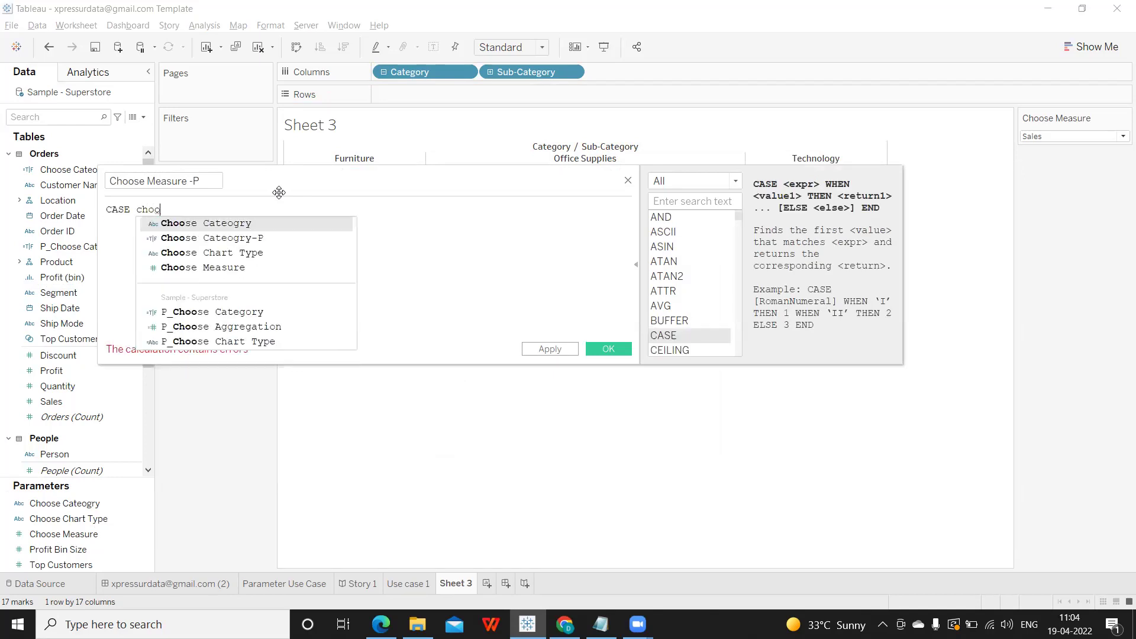
type("s")
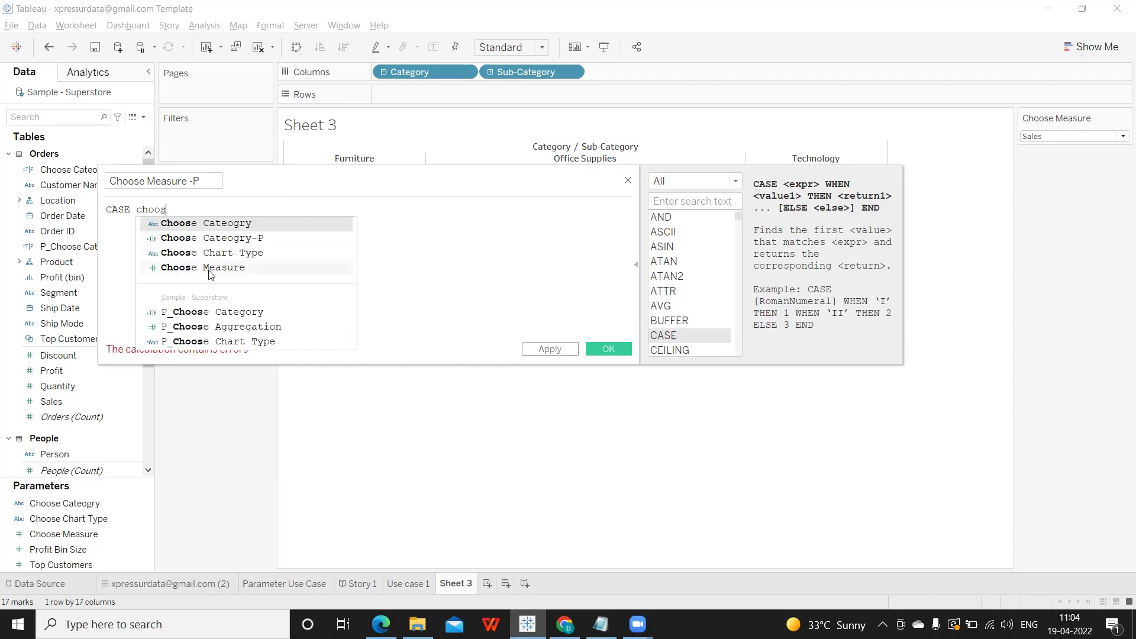
left_click(211, 268)
key("Return")
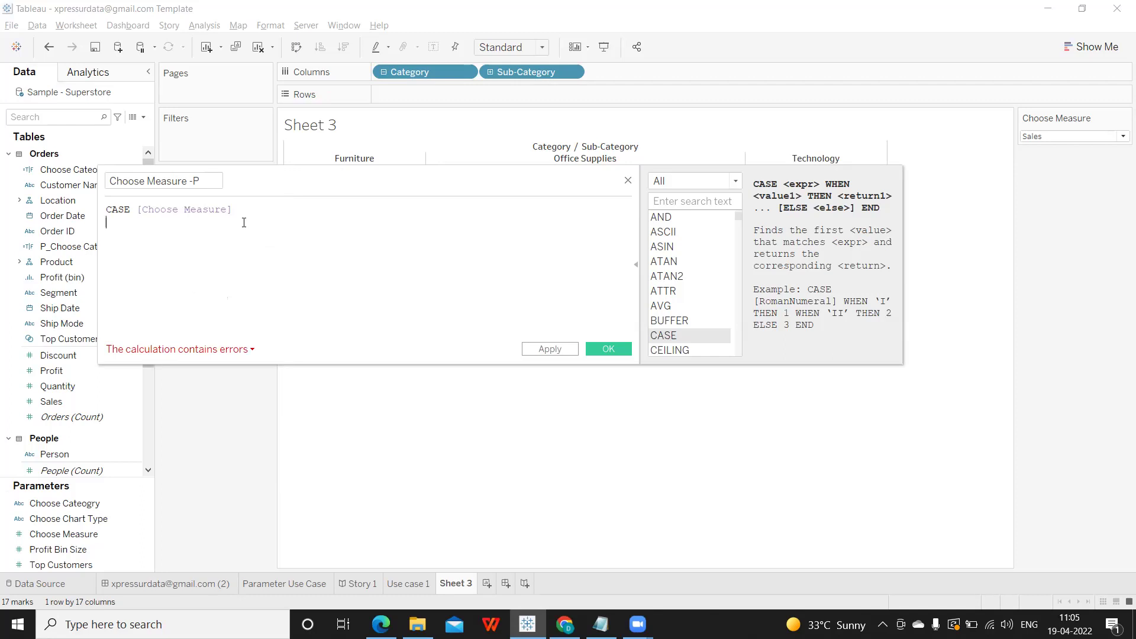
type("WHEN ")
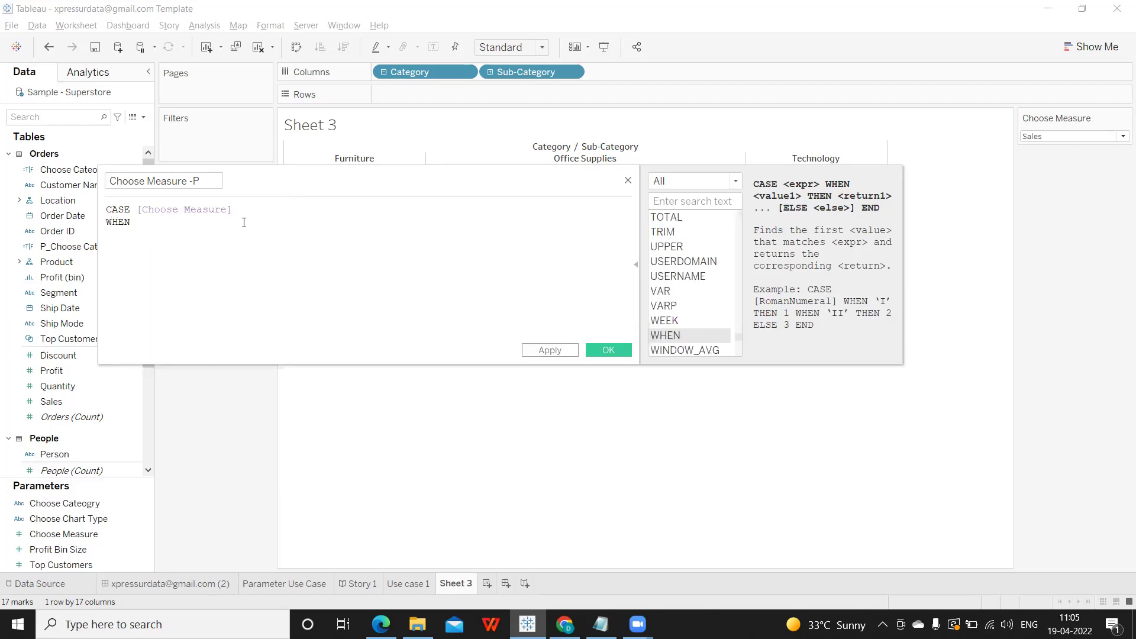
type("1 THEN [Sales]")
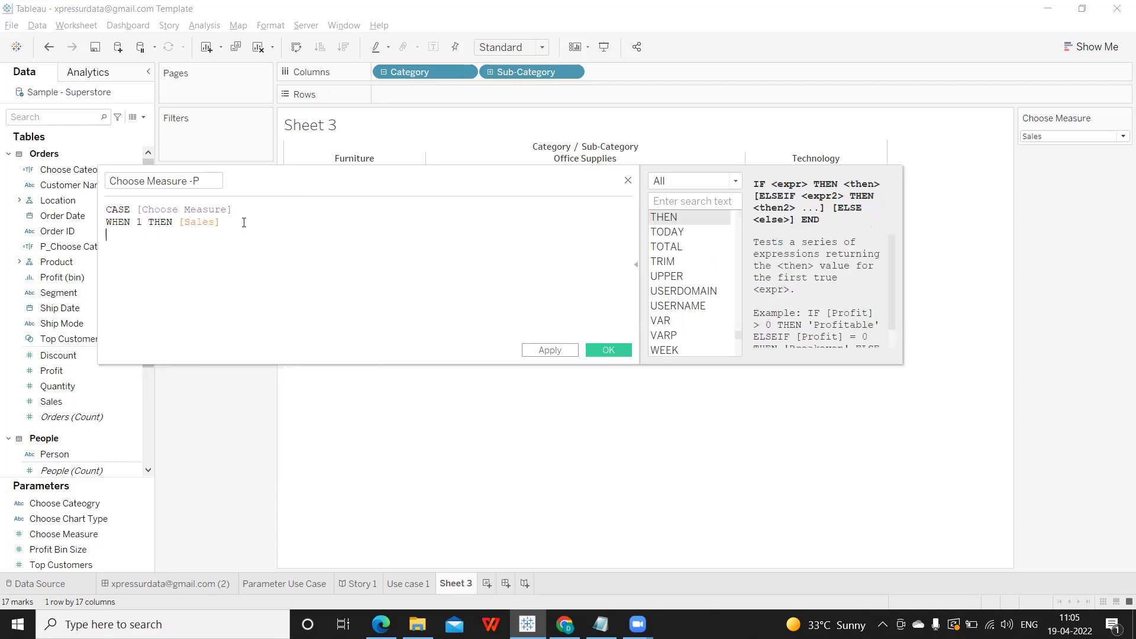
type("WHEN 2 THEN profi")
key("Return")
key("Return")
type("END")
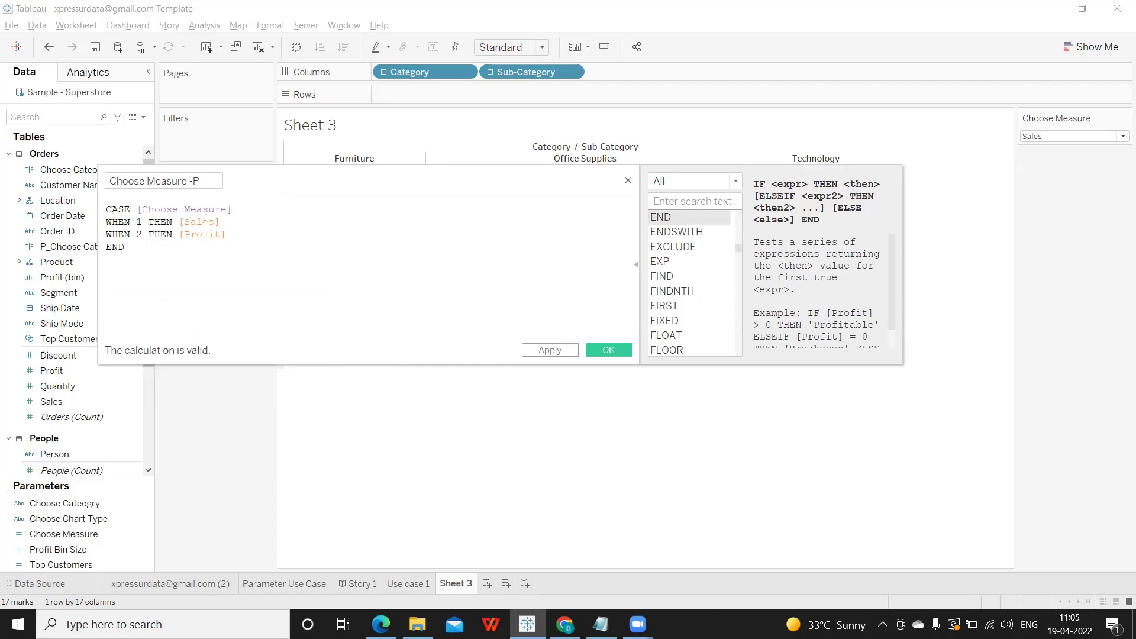
Wrap the Sales and Profit results in sum() within the CASE formula
left_click(179, 223)
type("sum")
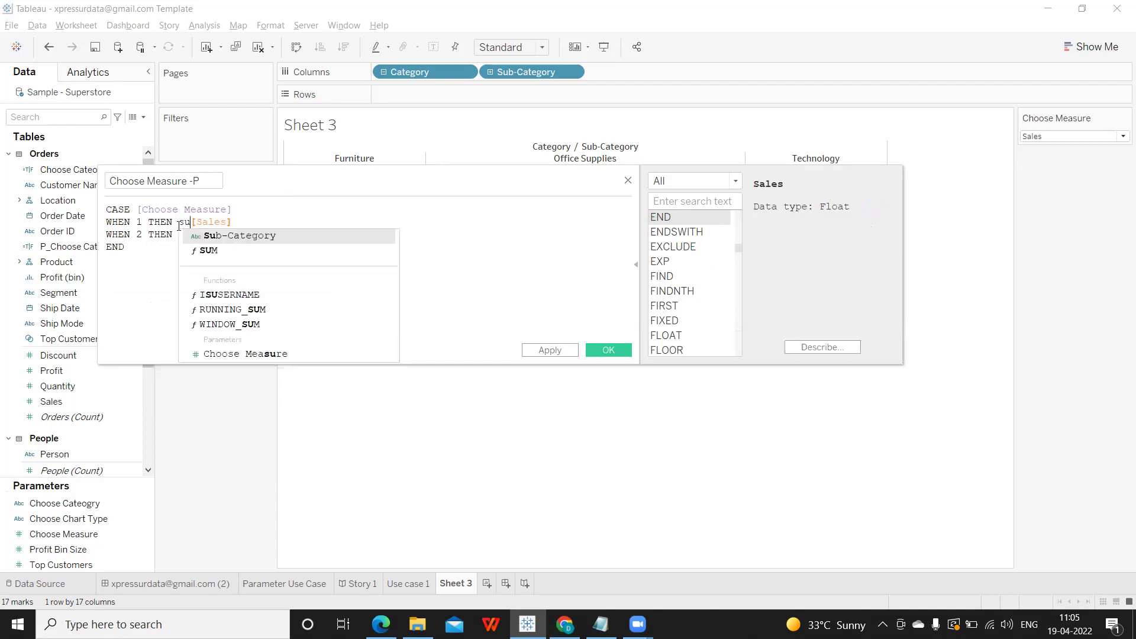
type("(")
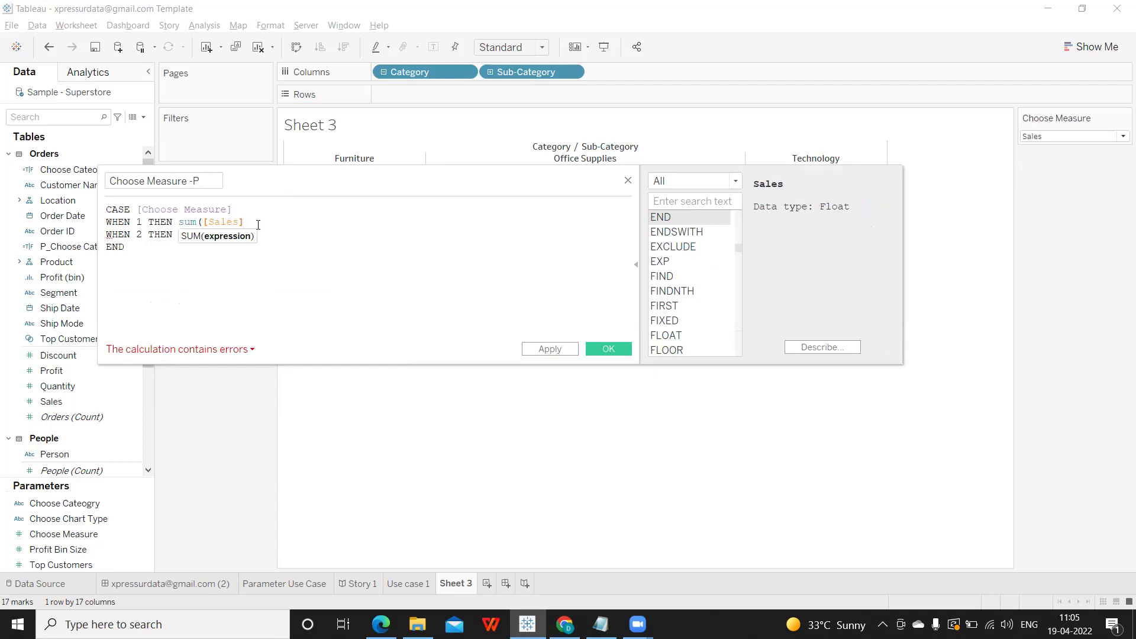
left_click(258, 224)
type(")")
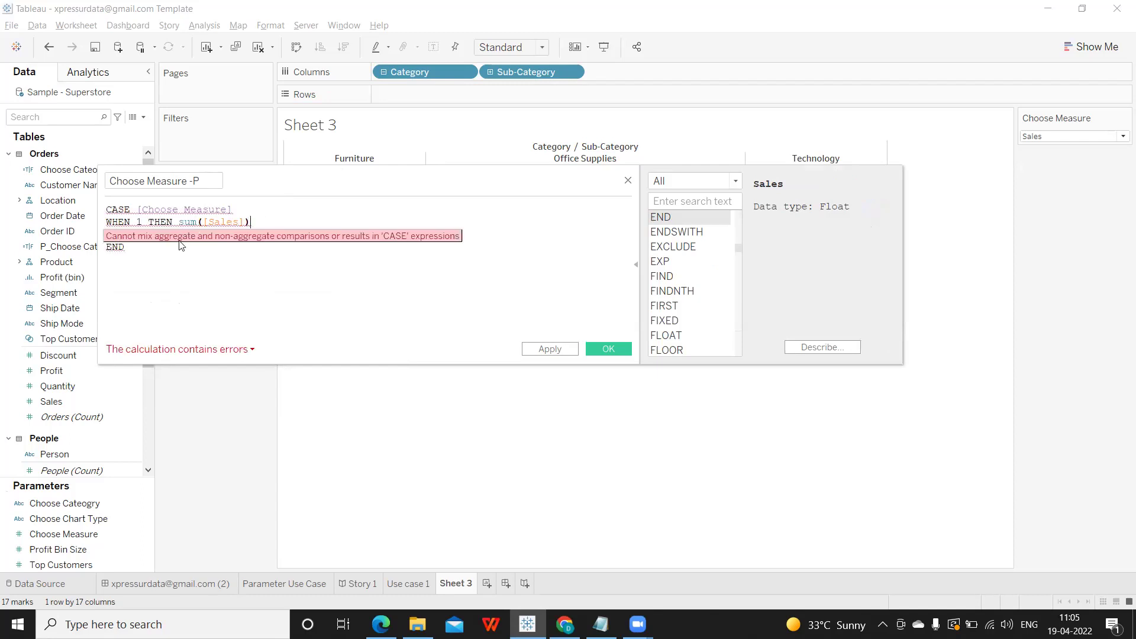
left_click(179, 235)
type("sum([Profit")
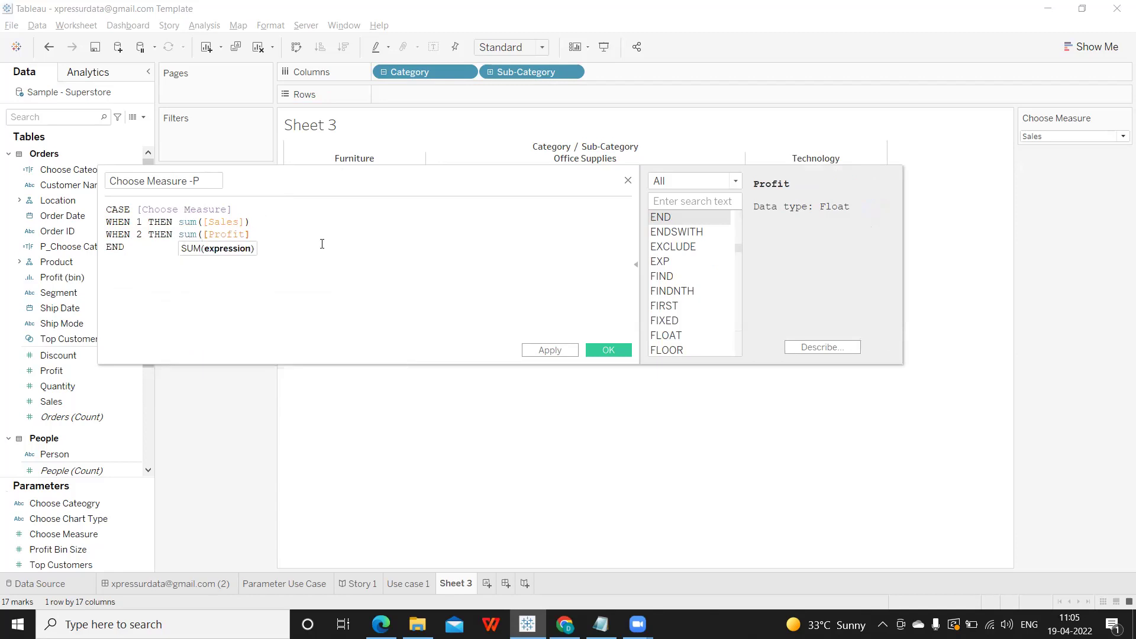
left_click(307, 241)
left_click(290, 239)
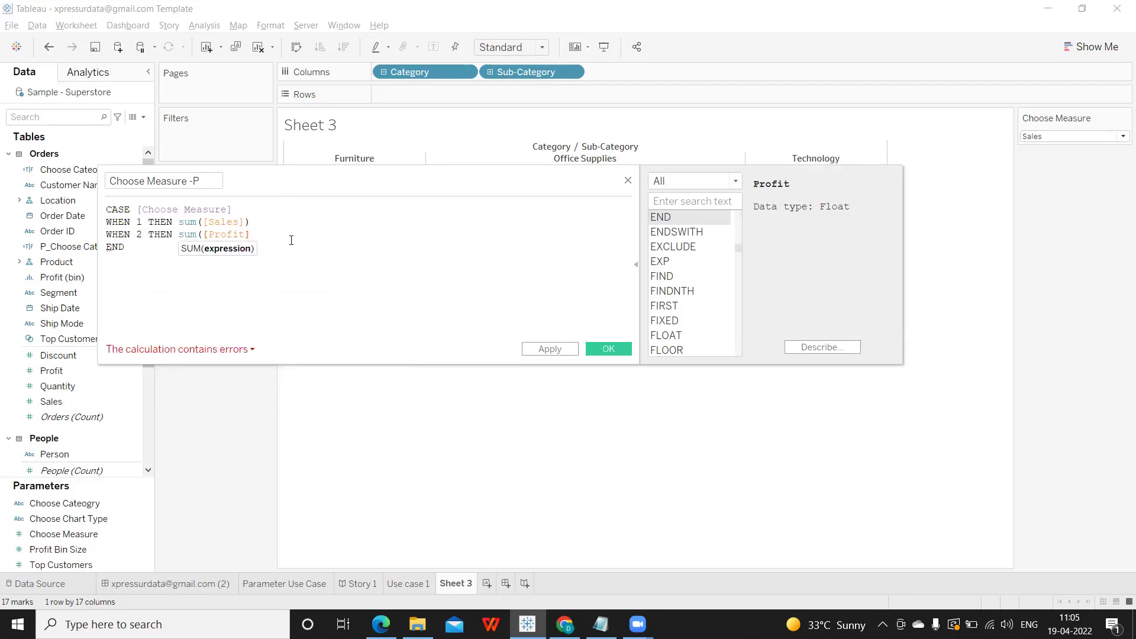
Save the Choose Measure -P calculation, chart it on Rows by sub-category, and switch to Profit
type(")")
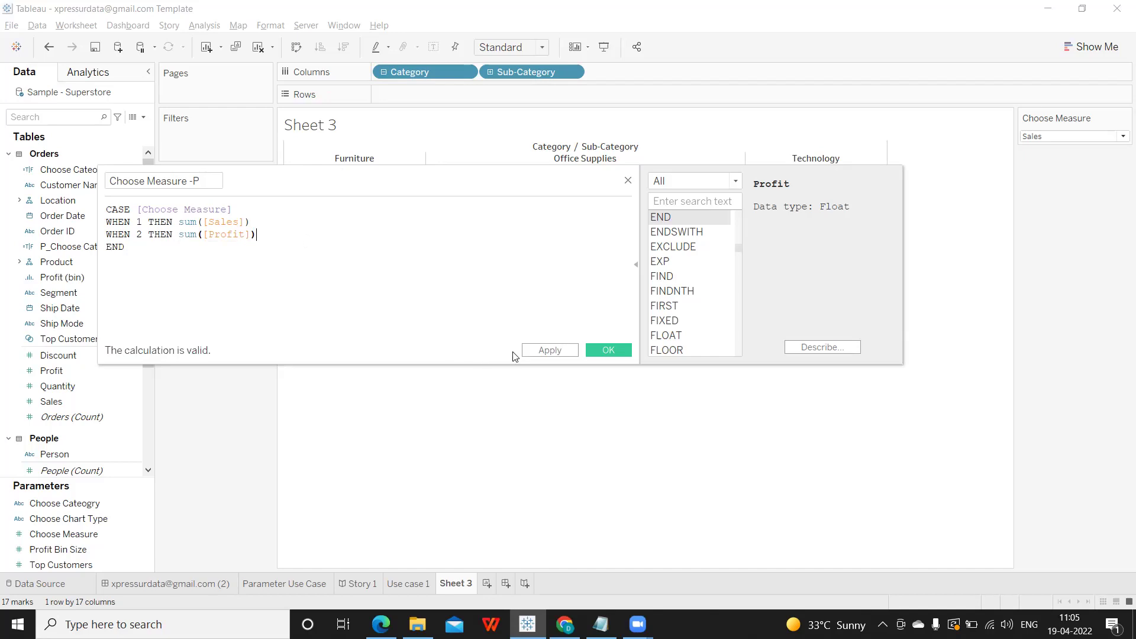
left_click(545, 350)
left_click(597, 350)
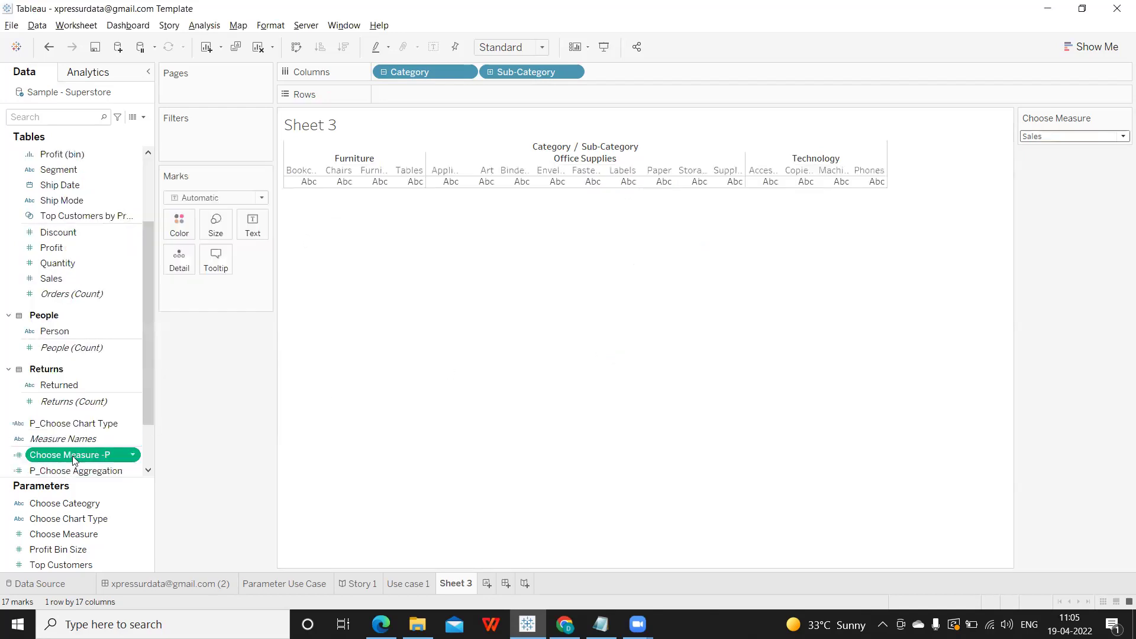
left_click_drag(74, 455, 431, 97)
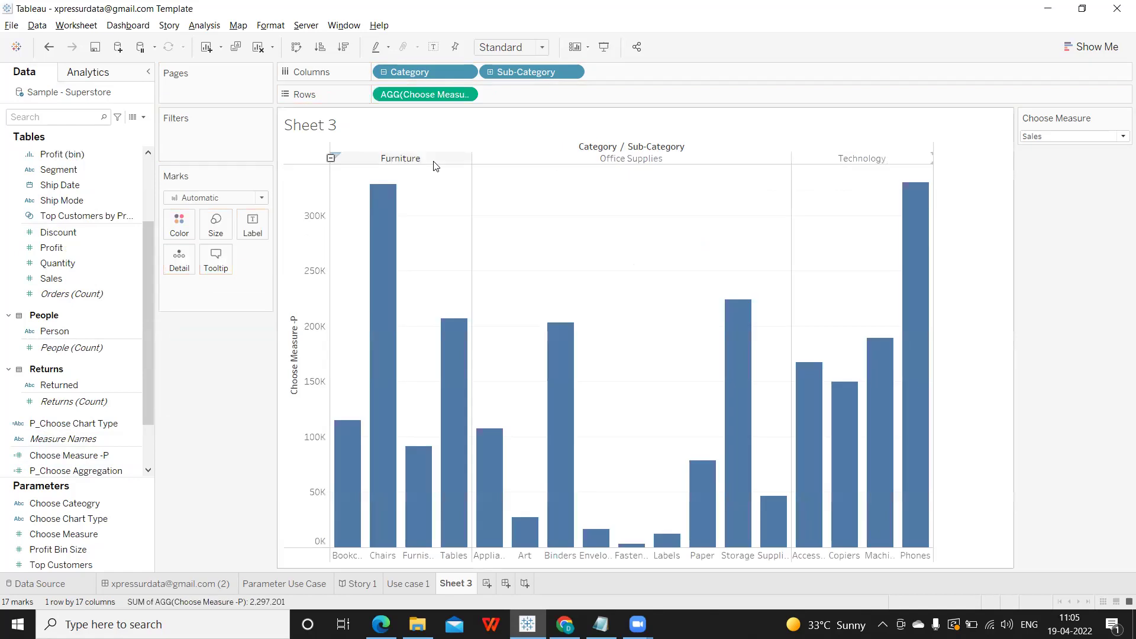
left_click(1048, 138)
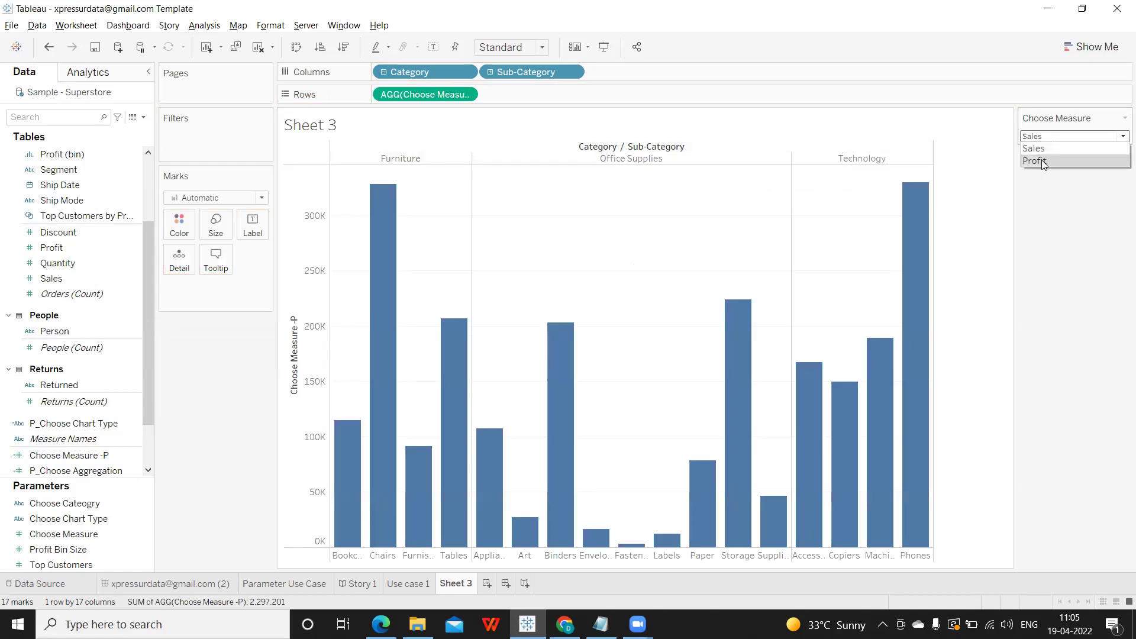
left_click(1042, 159)
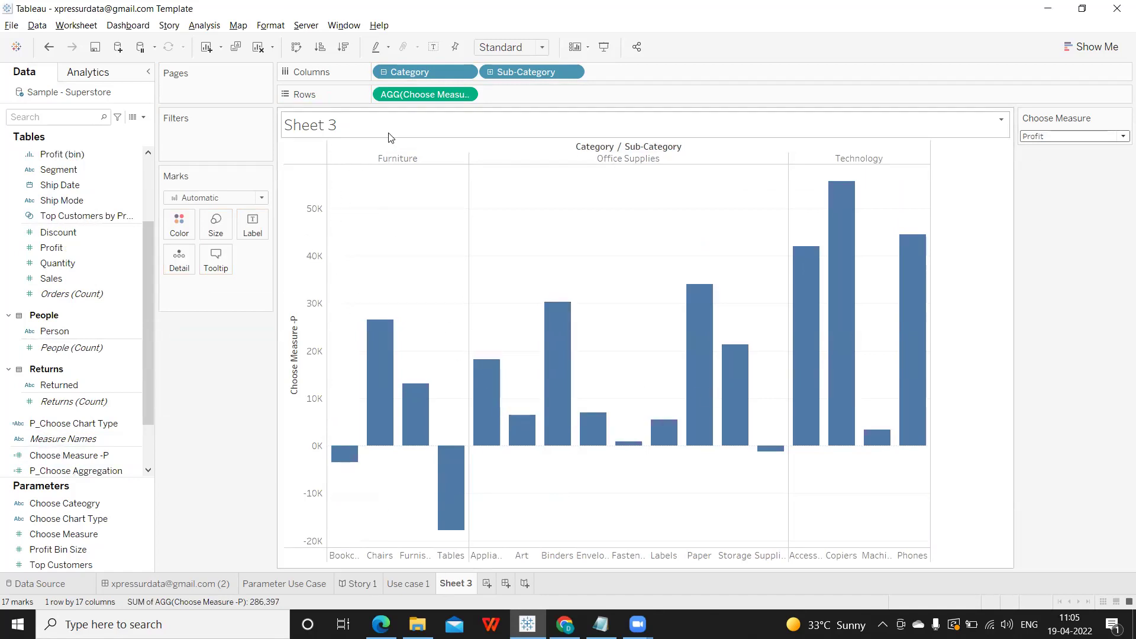
Replace the sheet title with 'Displaying' followed by the inserted Choose Measure parameter
left_click(1001, 119)
left_click(1027, 129)
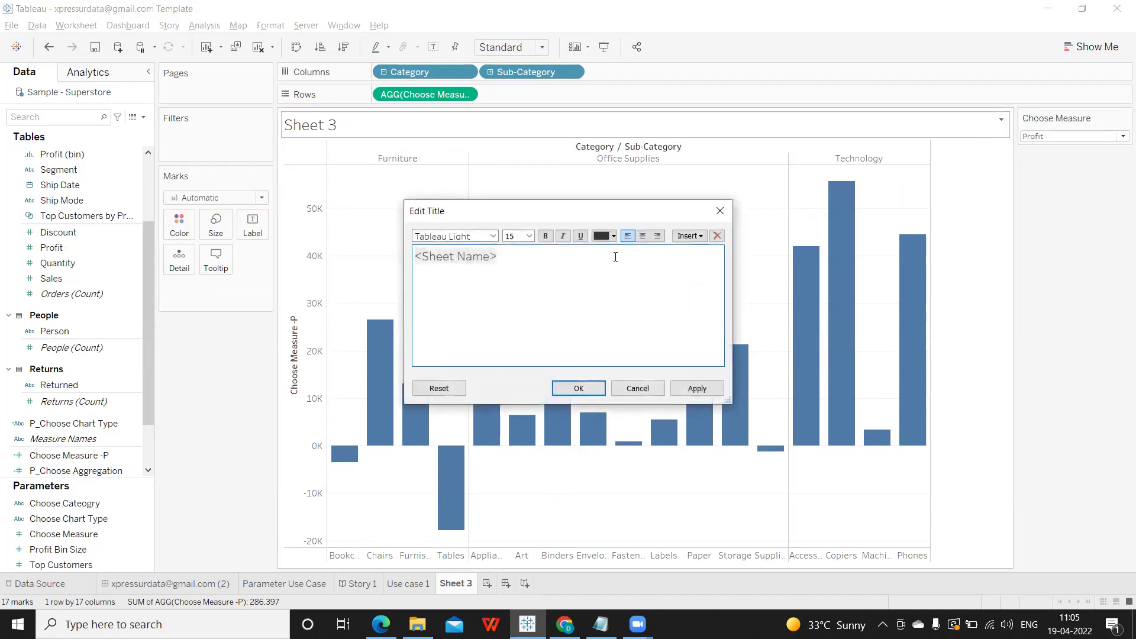
key("ctrl+a")
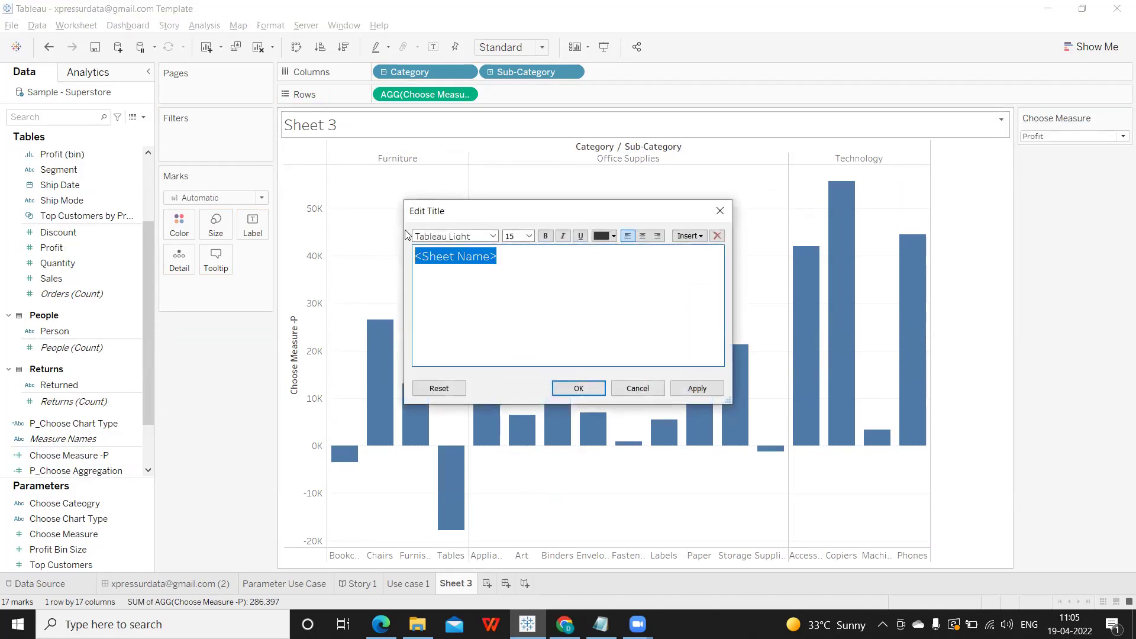
type("Disp")
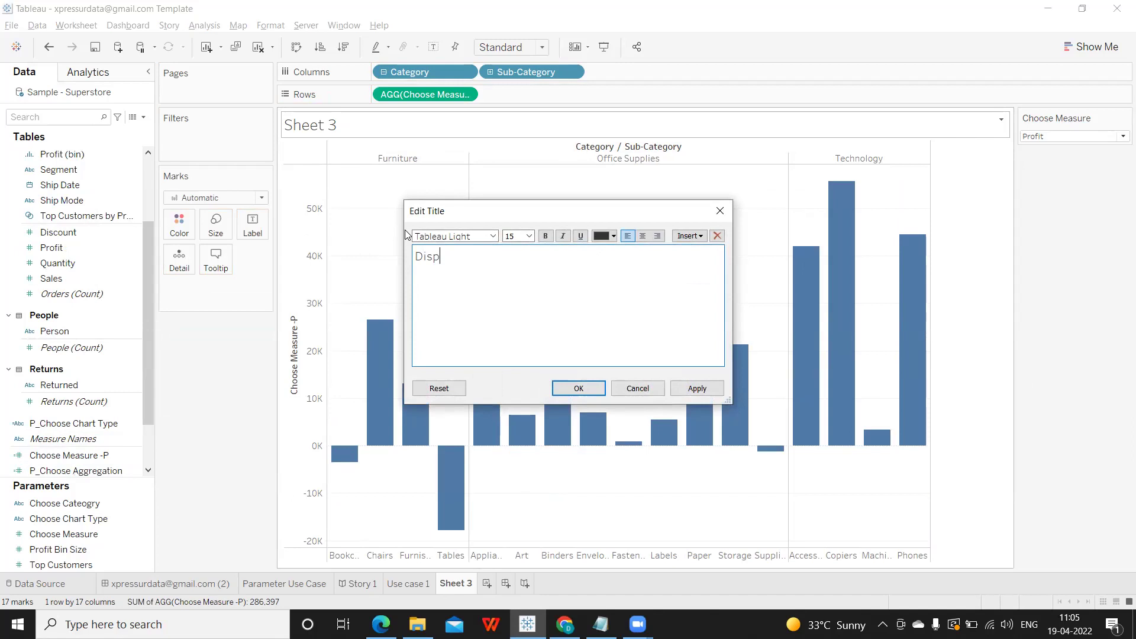
type("alaying")
left_click(687, 236)
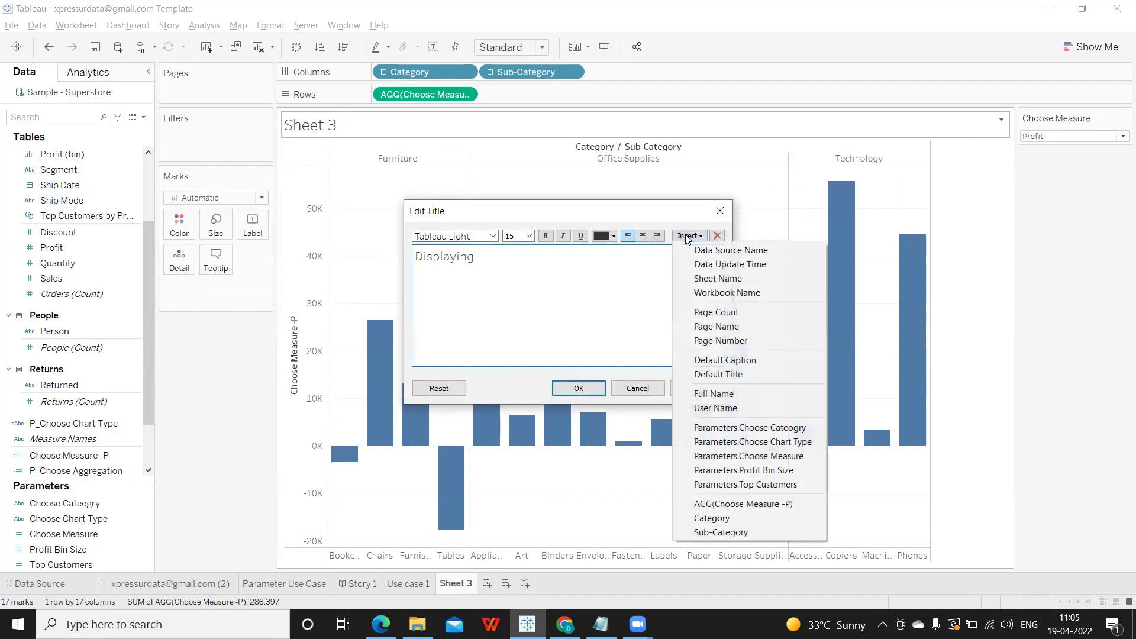
left_click(749, 456)
Make the parameter token red and bold, centre the title, and apply it
left_click_drag(654, 255, 477, 256)
left_click(613, 236)
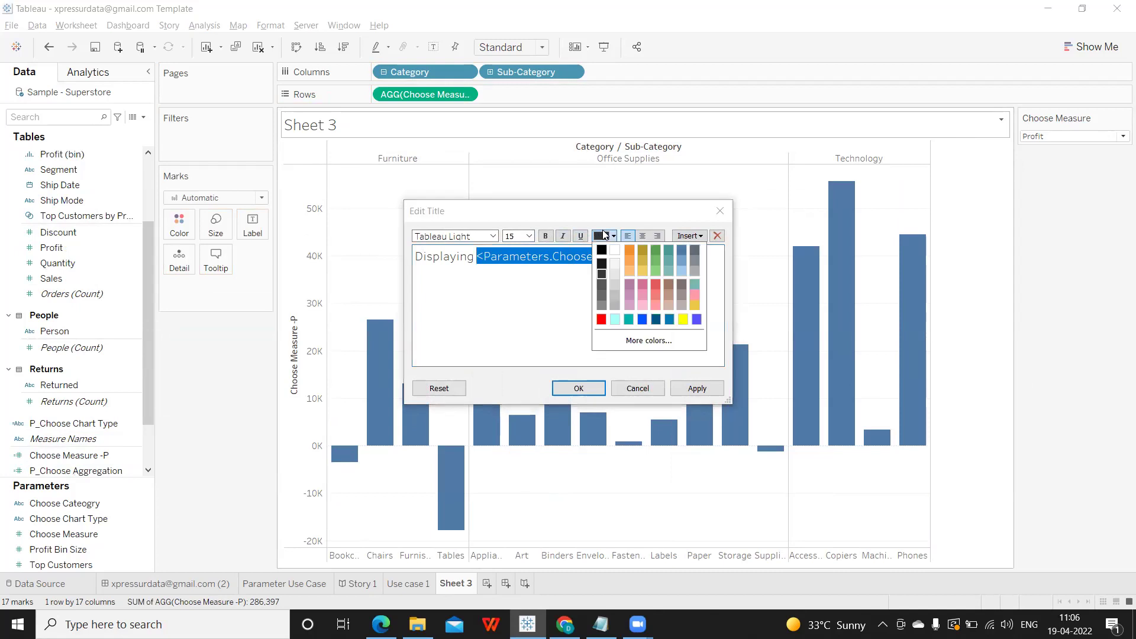
left_click(601, 319)
left_click(545, 235)
left_click_drag(673, 257, 375, 246)
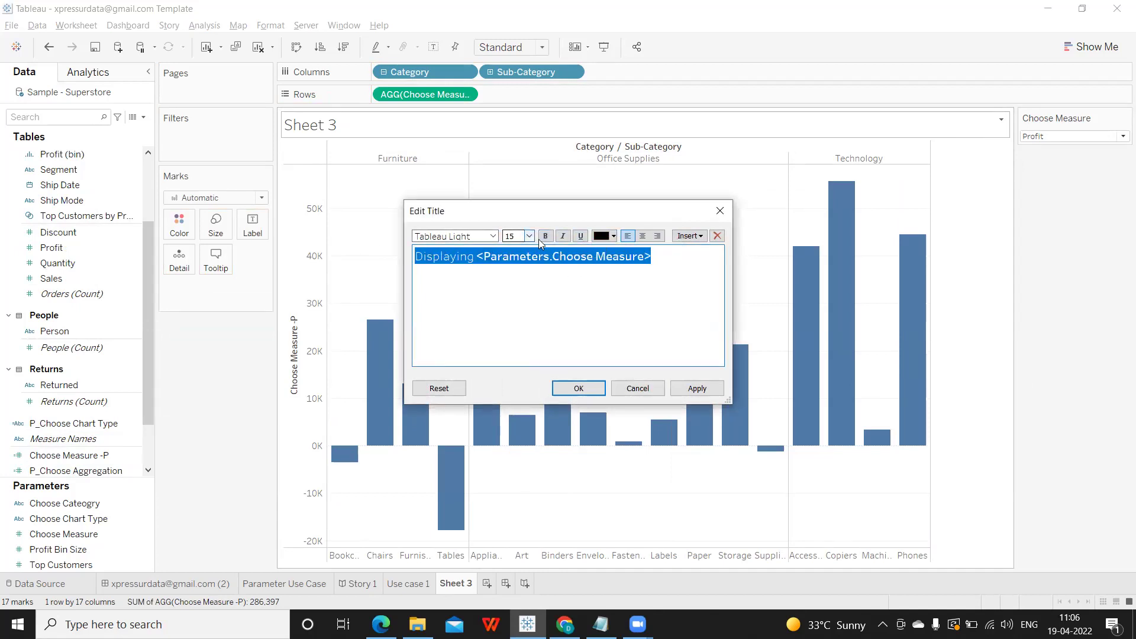
left_click(642, 236)
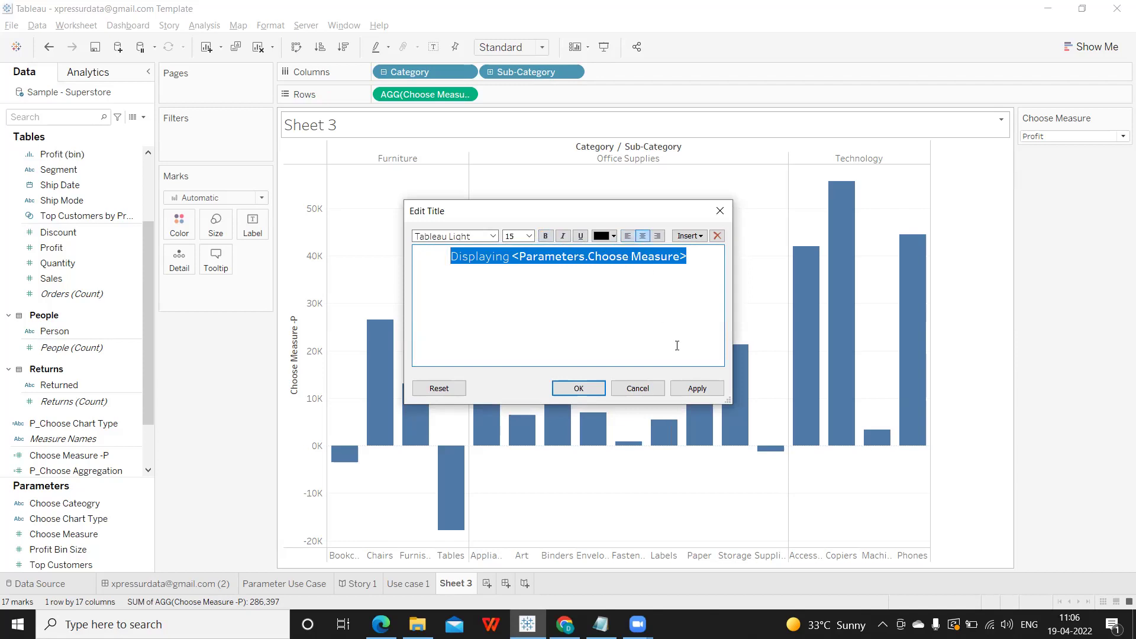
left_click(697, 392)
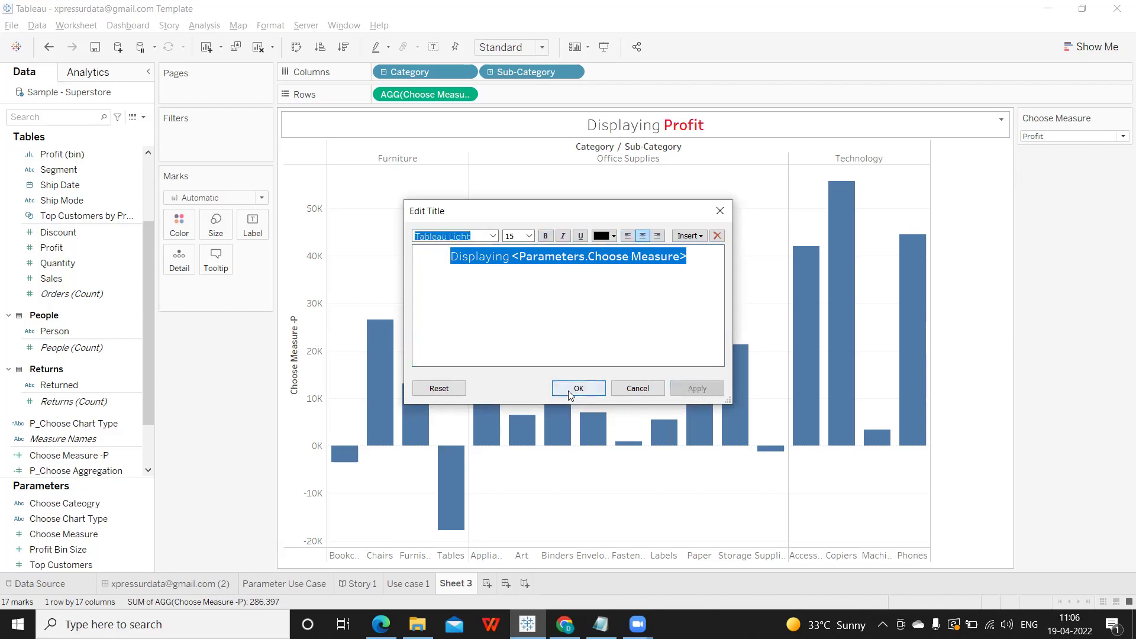
left_click(570, 391)
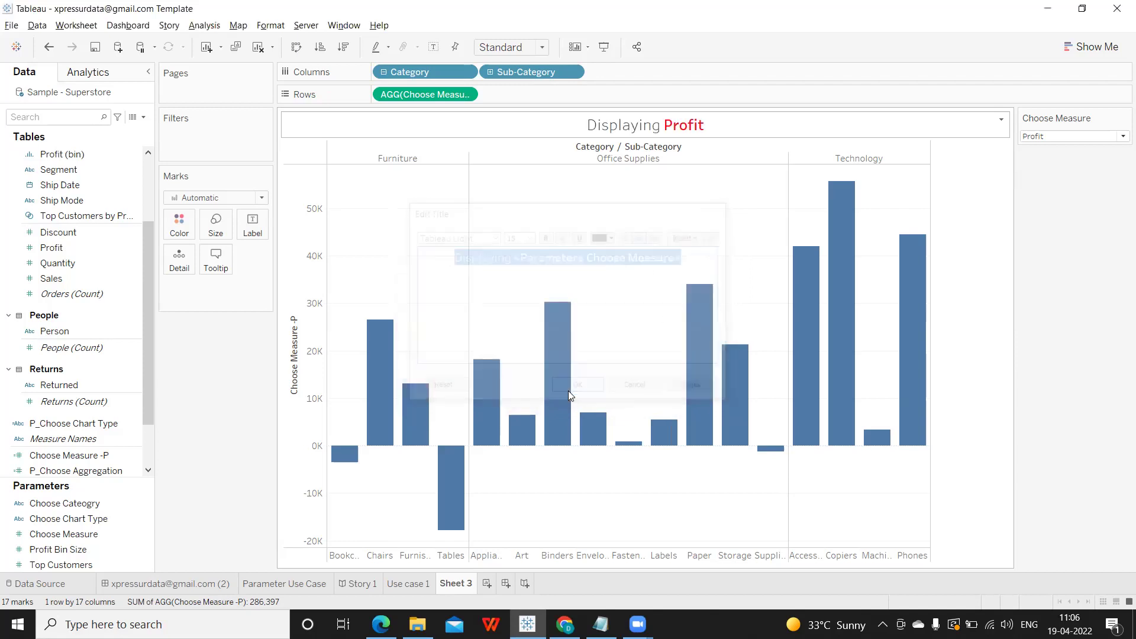
Switch Choose Measure back to Sales and rename the sheet 'Use Case 2'
left_click(1039, 142)
left_click(1035, 160)
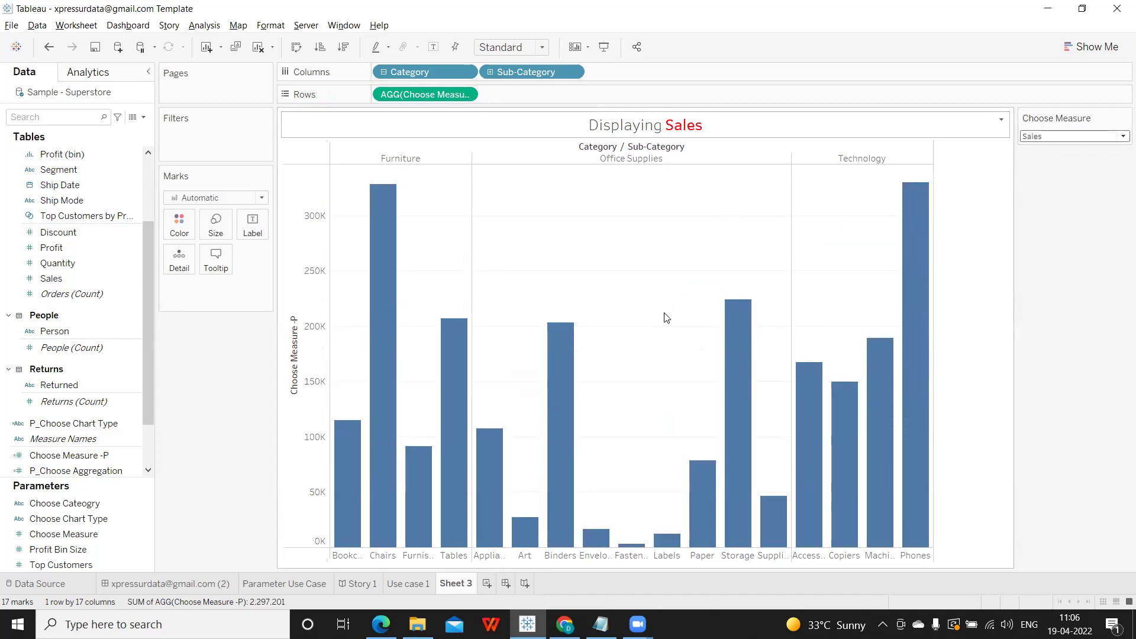
double_click(456, 583)
type("Use Case 2")
key("Return")
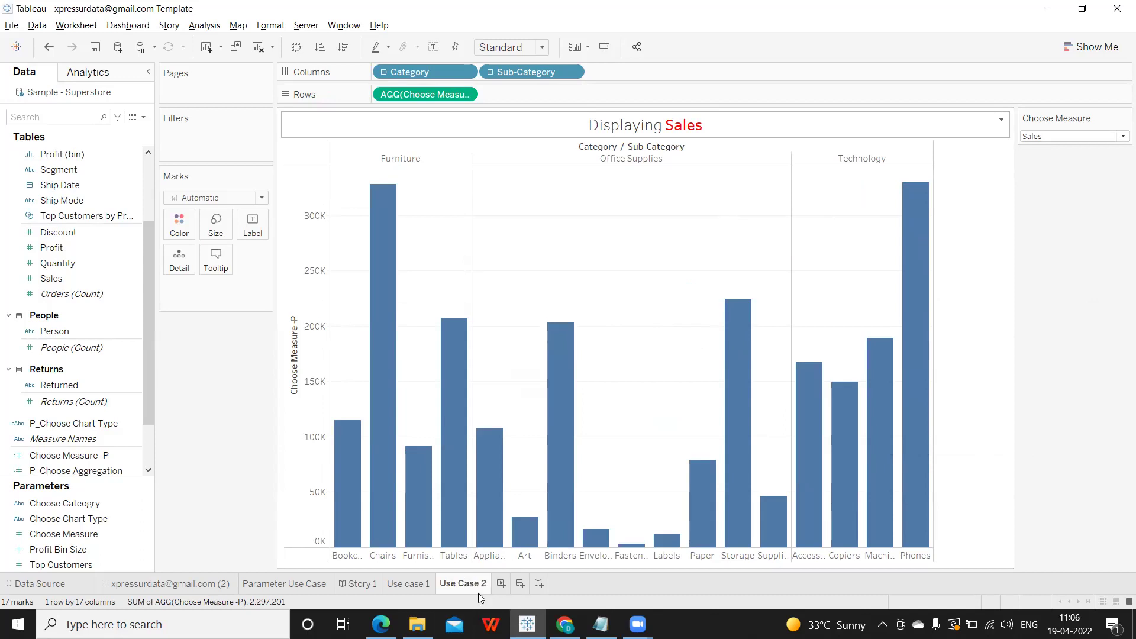
Add a new worksheet with YEAR(Order Date) on Columns and SUM(Sales) on Rows
left_click(500, 585)
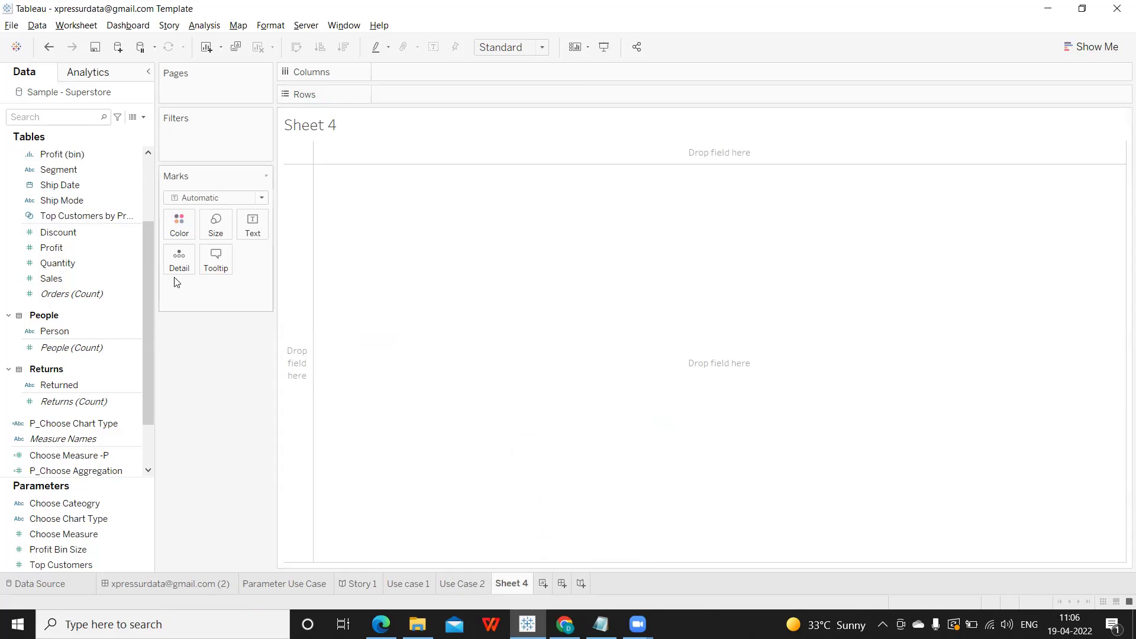
type("or")
left_click_drag(65, 169, 506, 76)
left_click(64, 120)
key("BackSpace")
key("BackSpace")
type("sa")
left_click_drag(65, 181, 481, 95)
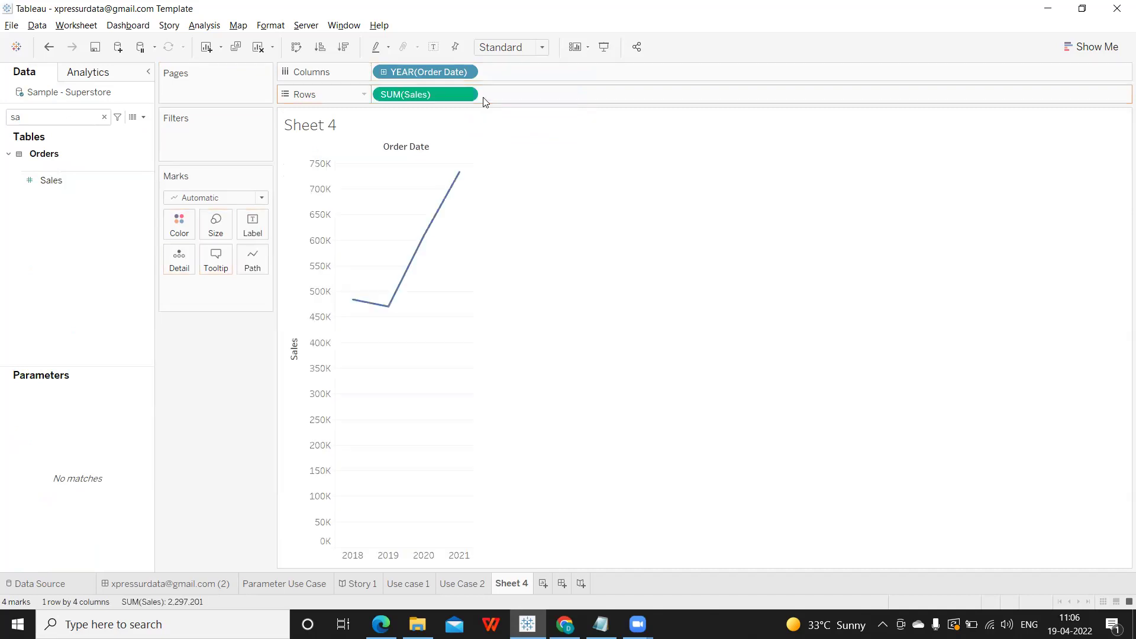
Draw the yearly sales as bars and rename the sheet 'Bar Chart'
left_click(262, 198)
left_click(251, 225)
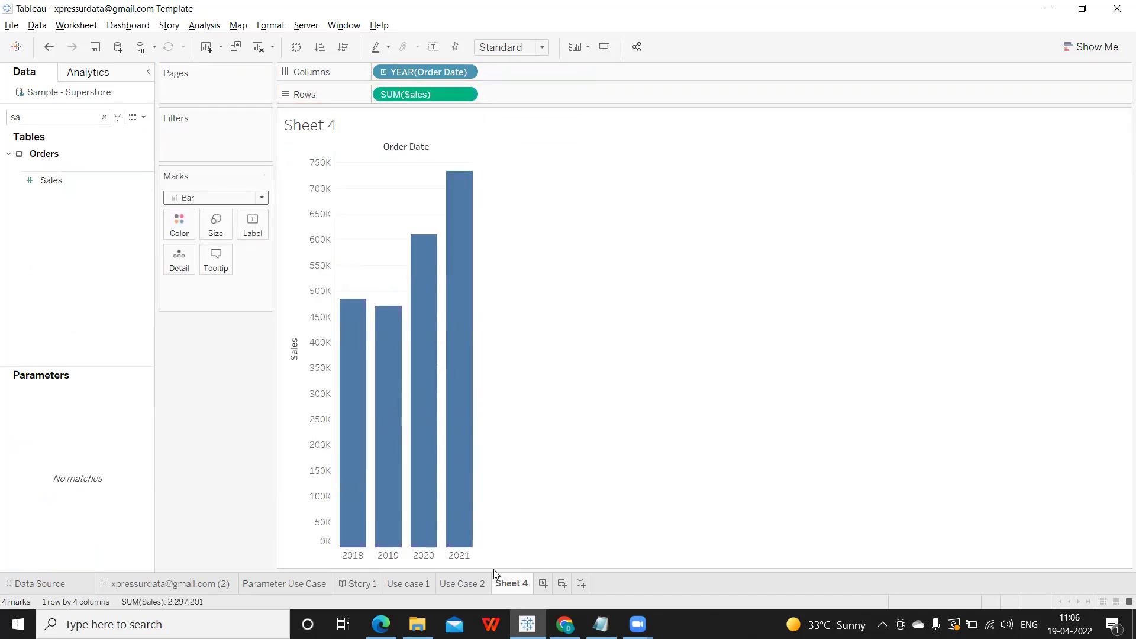
double_click(514, 586)
type("Bar Chart")
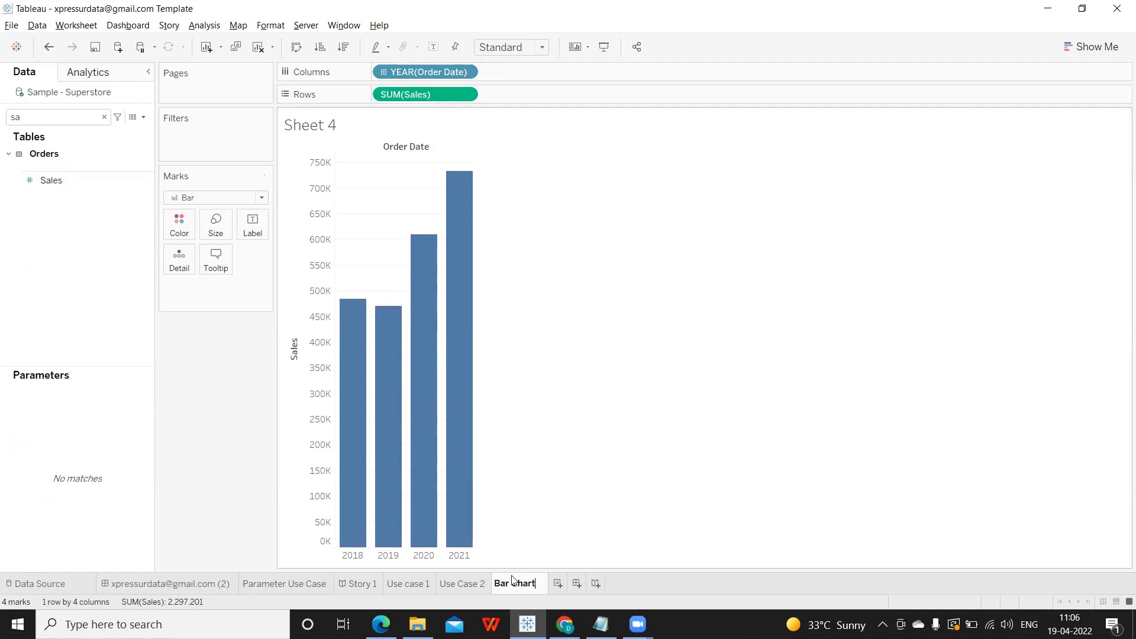
key("Return")
Duplicate the Bar Chart sheet twice, creating Bar Chart (2) and Bar Chart (3)
right_click(509, 585)
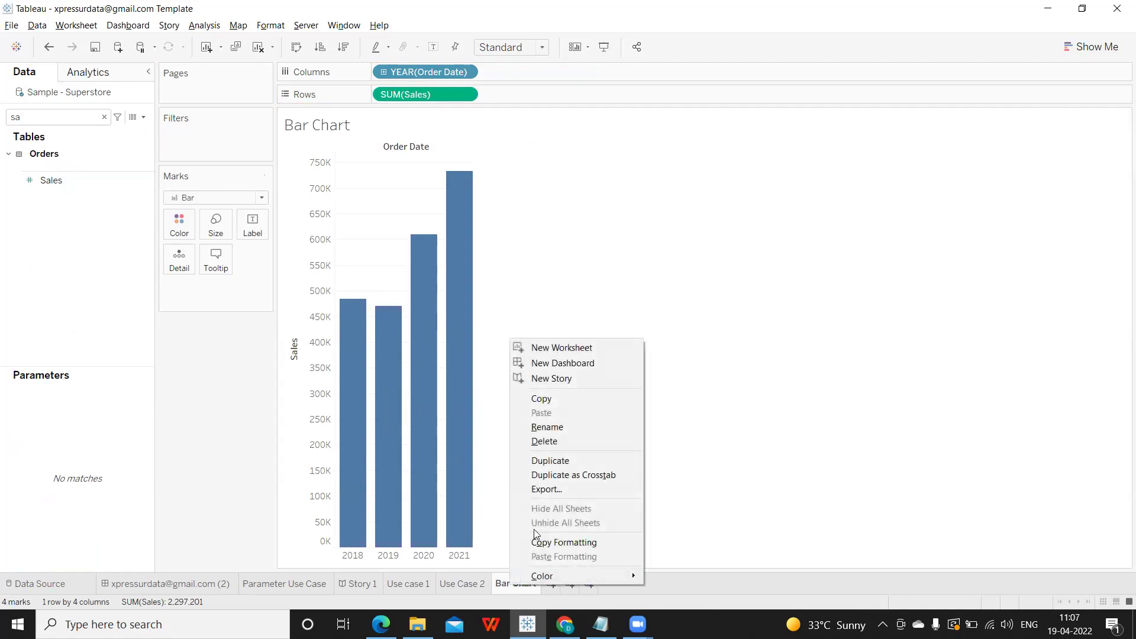
left_click(550, 460)
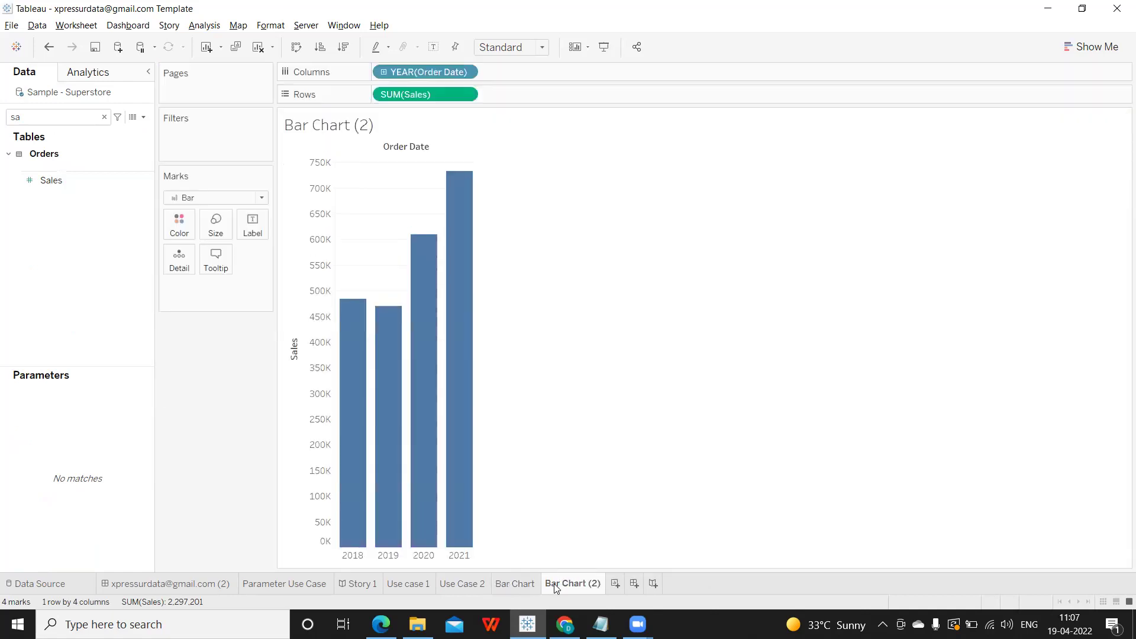
right_click(556, 587)
left_click(583, 458)
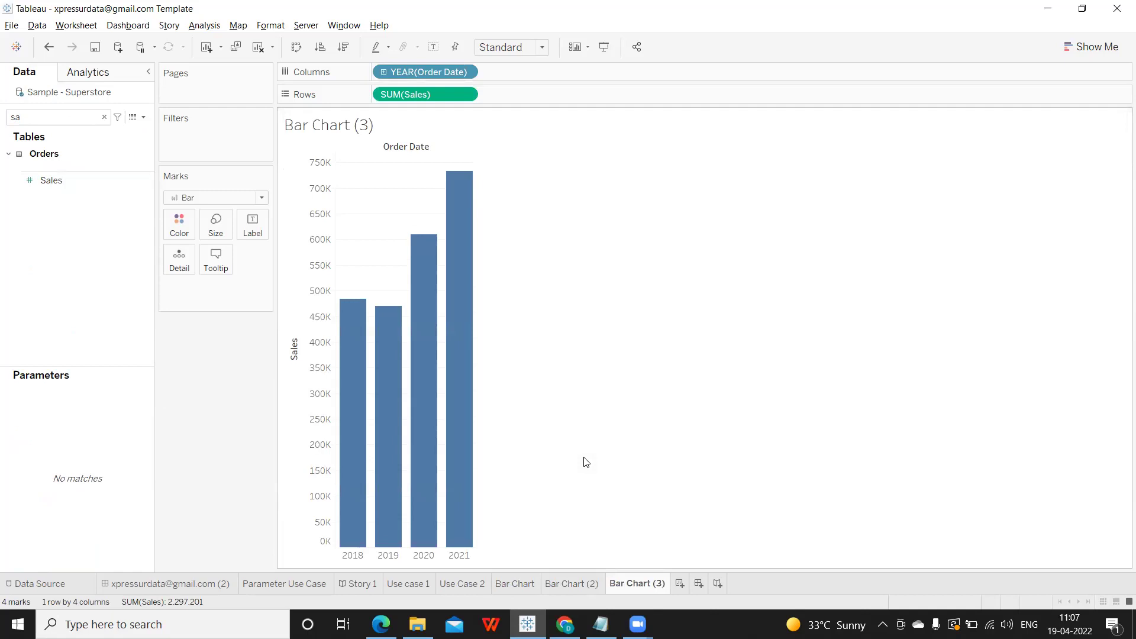
Turn Bar Chart (2) into a line chart of sales by month
left_click(527, 587)
left_click(566, 586)
left_click(260, 197)
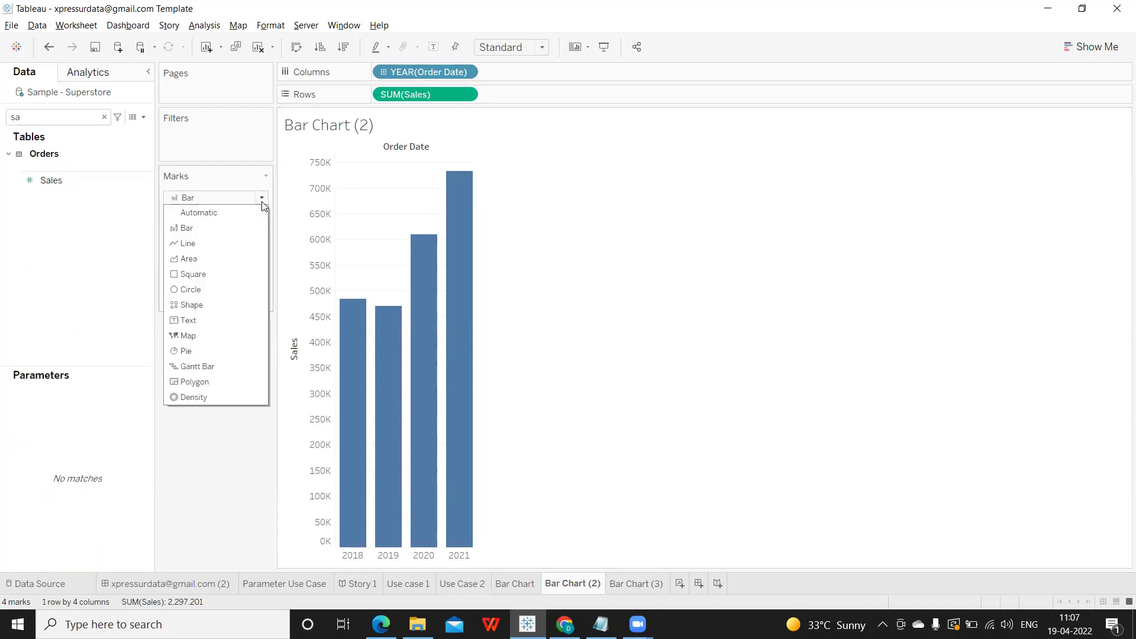
left_click(246, 240)
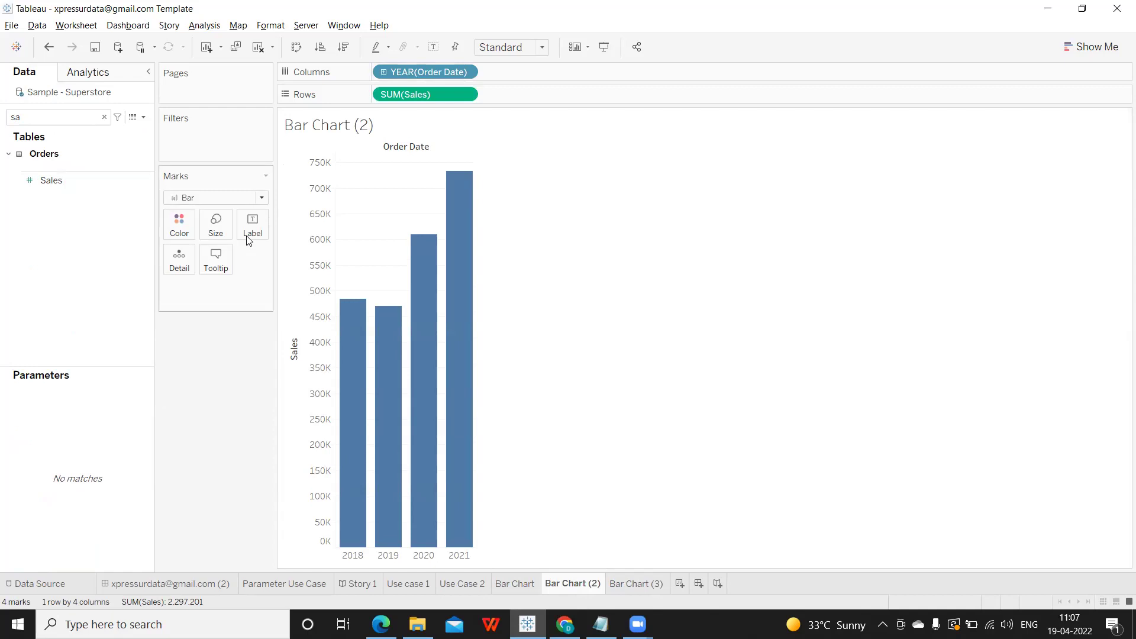
left_click(465, 72)
left_click(432, 282)
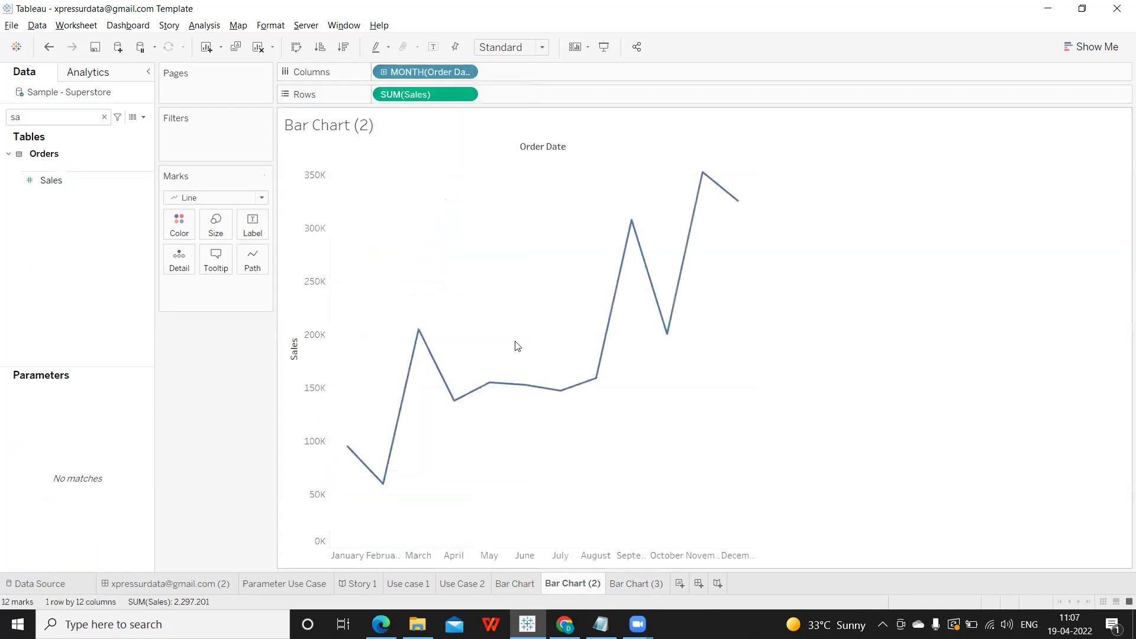
Turn Bar Chart (3) into a pie chart filling the entire view
left_click(636, 583)
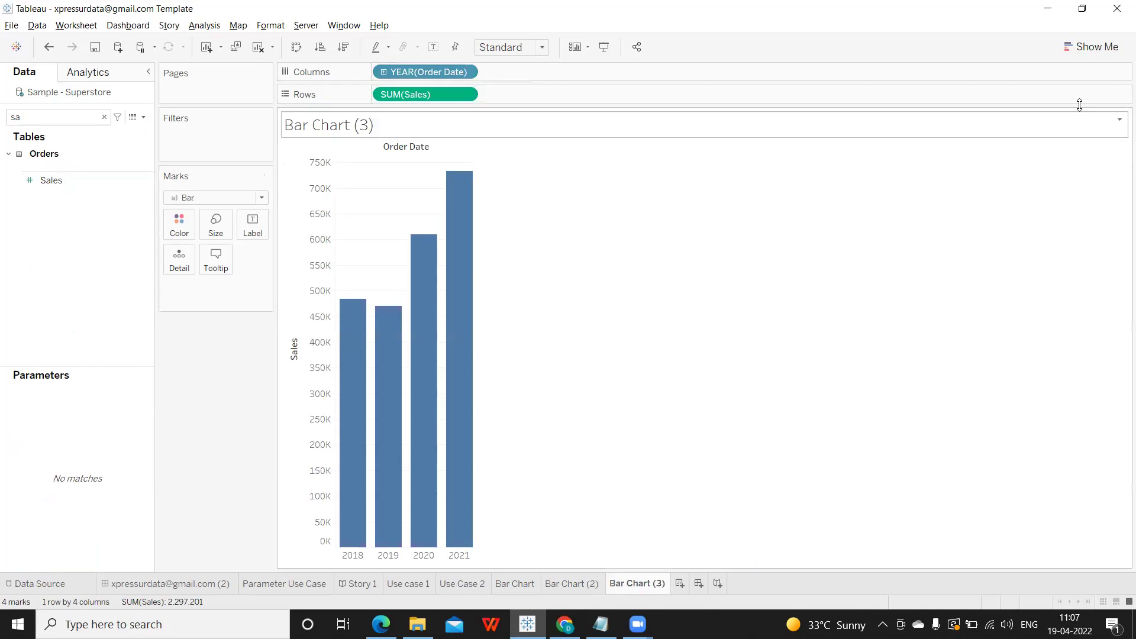
left_click(1092, 46)
left_click(1101, 122)
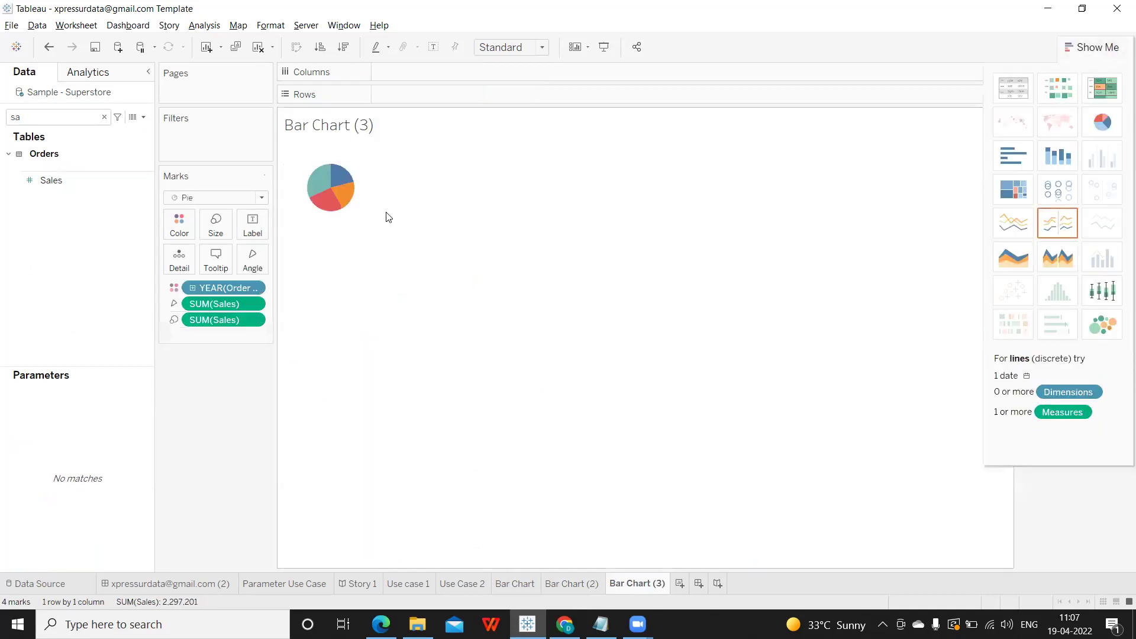
left_click(503, 48)
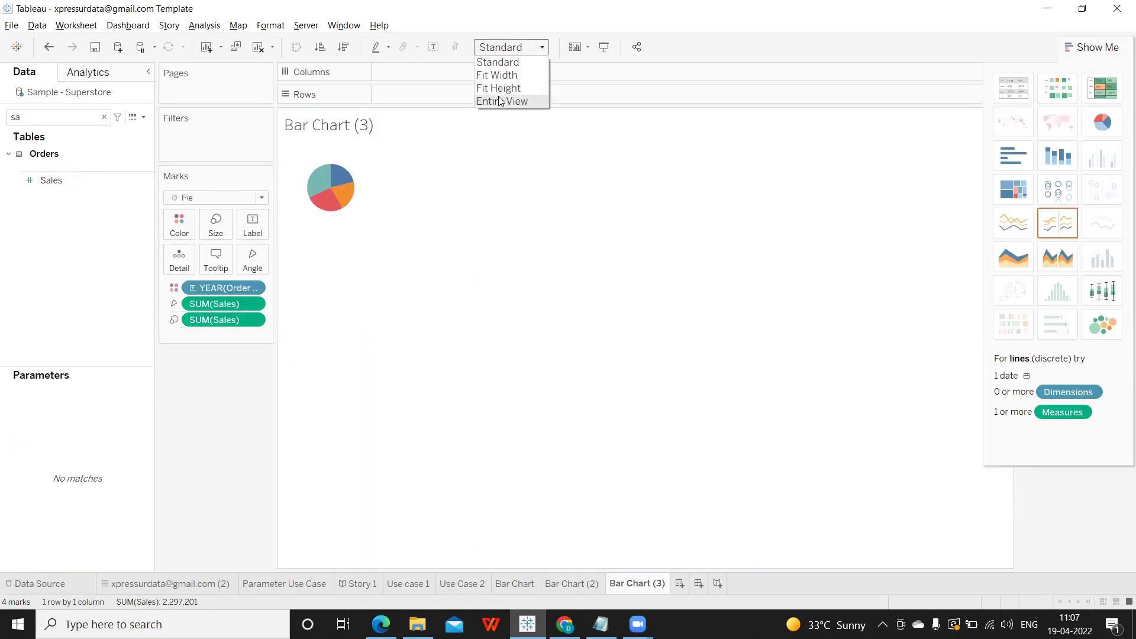
left_click(500, 101)
Rename Bar Chart (2) to 'Line Chart'
double_click(576, 587)
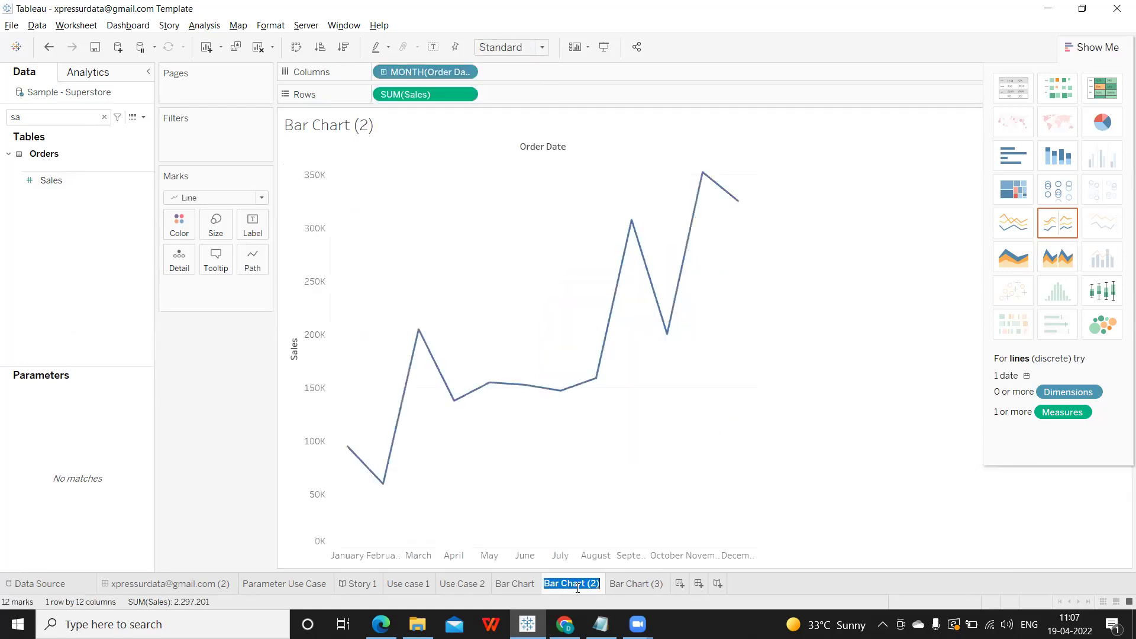
type("Line")
key("Return")
mouse_move(607, 575)
type("C")
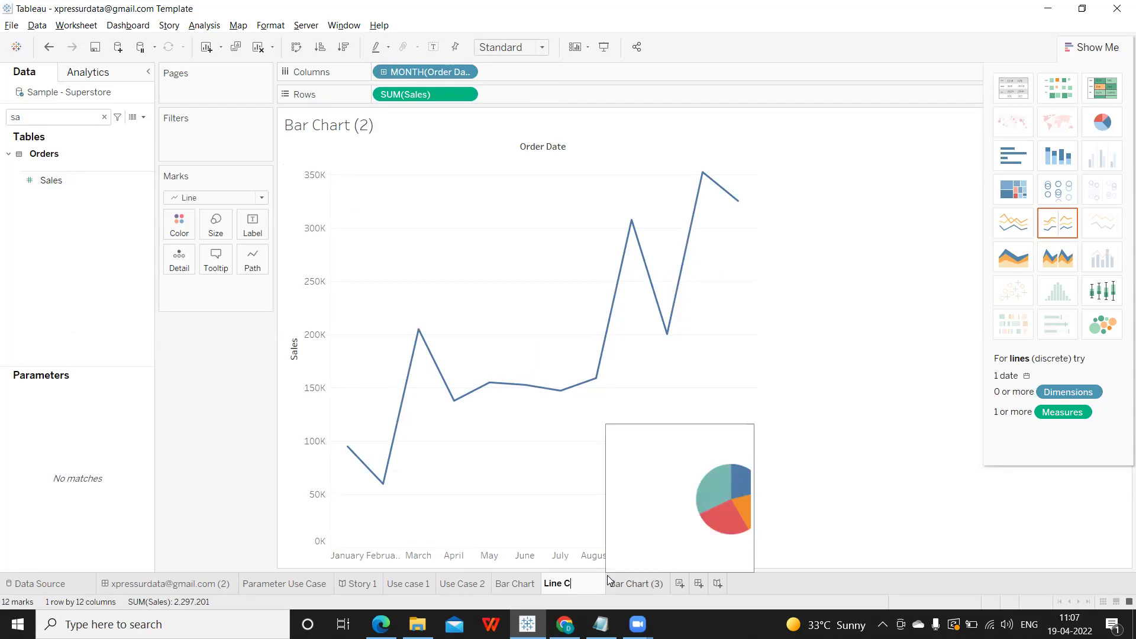
type("hart")
key("Return")
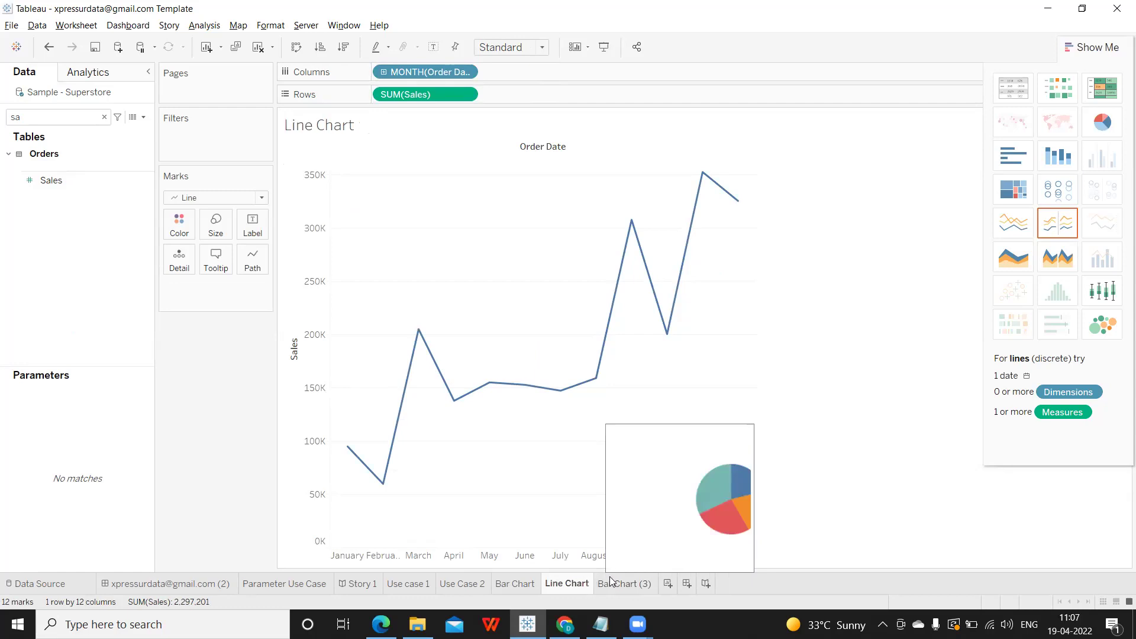
Rename Bar Chart (3) to 'Pie Chart'
double_click(610, 583)
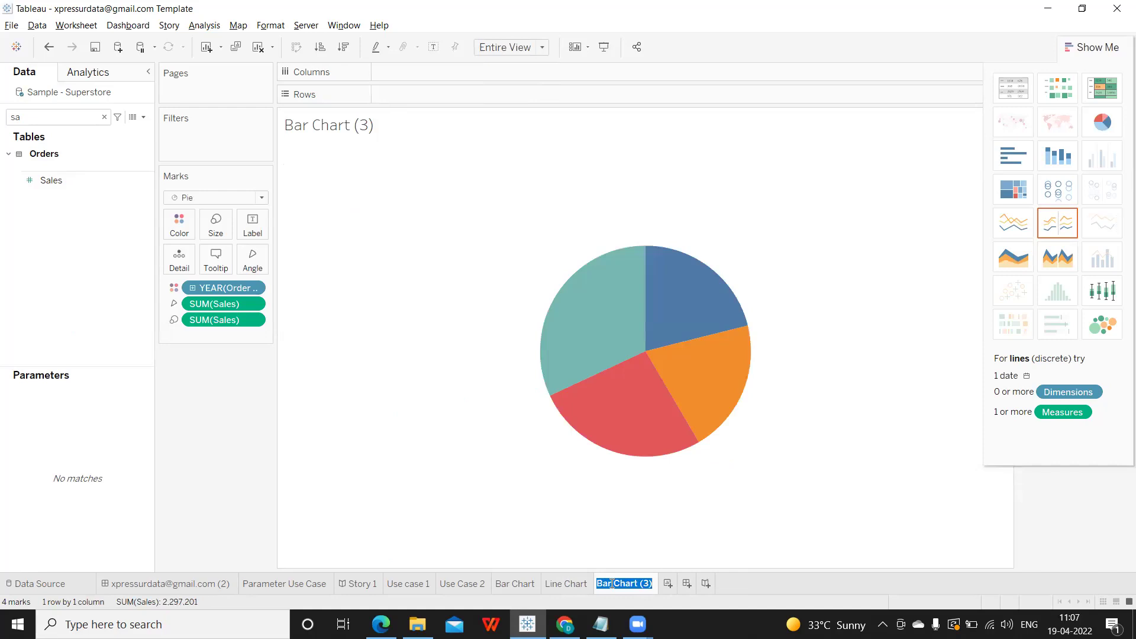
double_click(611, 583)
type("Pie")
mouse_move(612, 583)
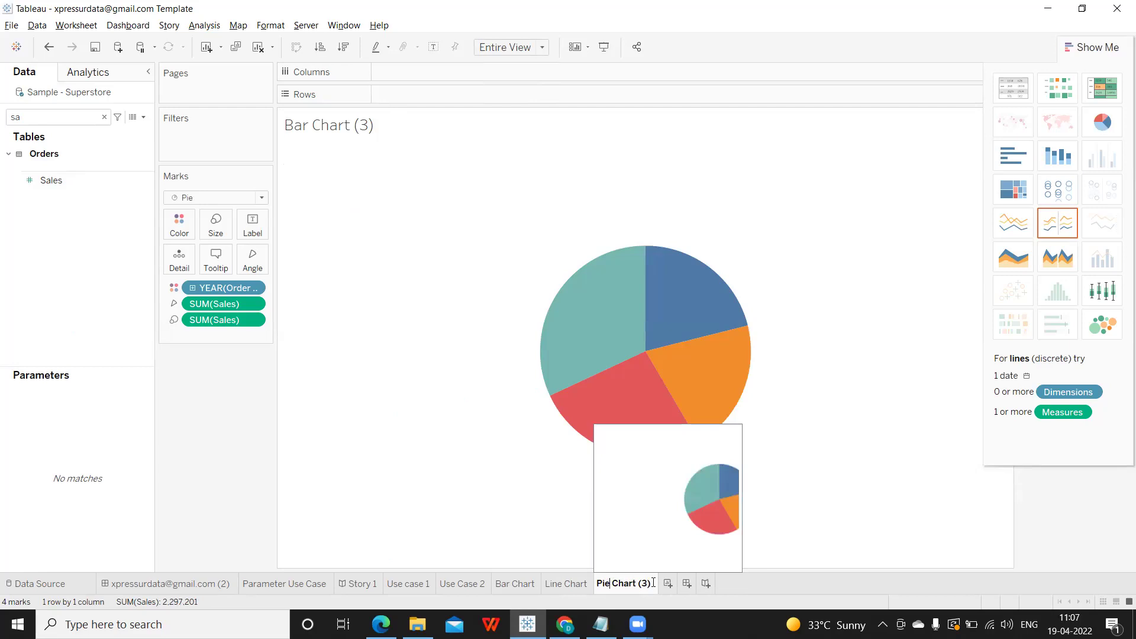
key("BackSpace")
key("BackSpace")
key("Return")
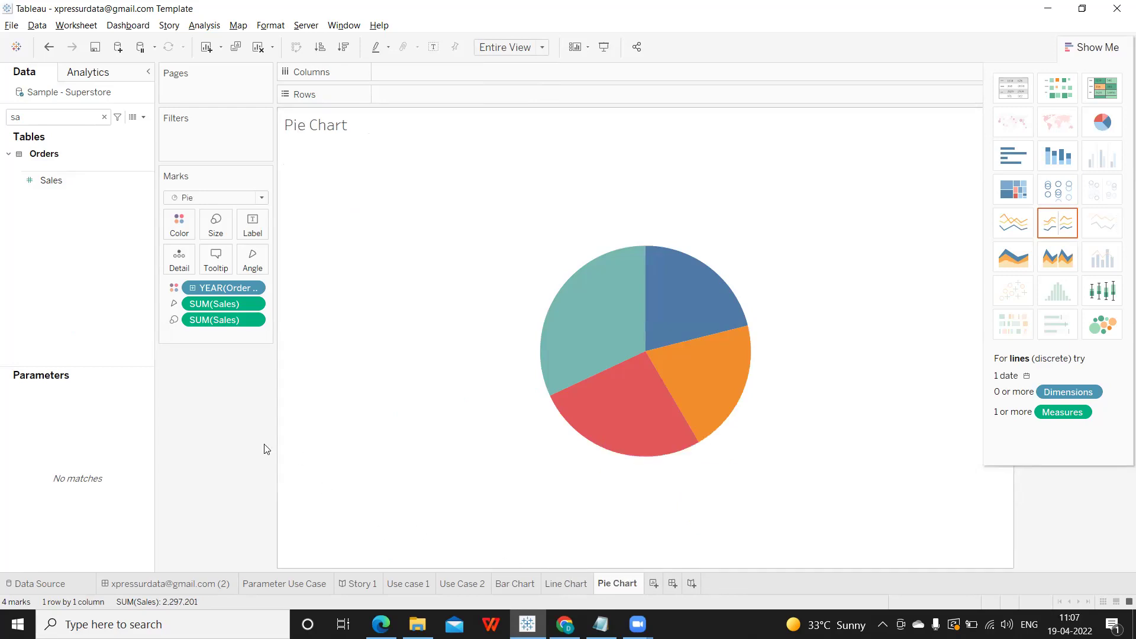
Start a new parameter named Choose Chart with String type and a List of allowable values
left_click(104, 116)
left_click(144, 117)
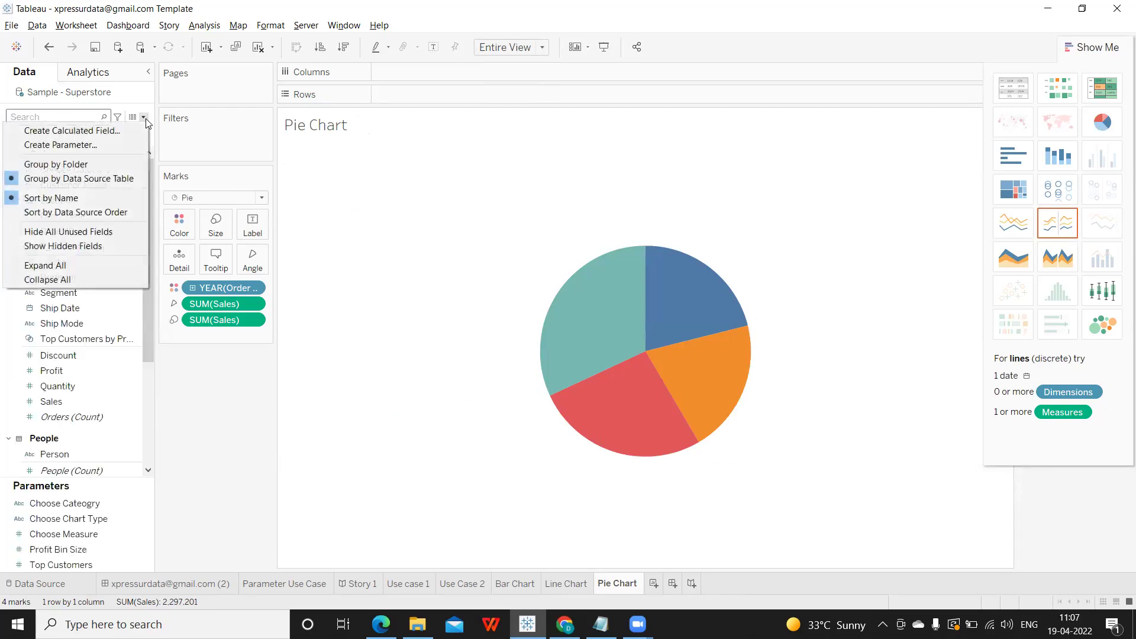
left_click(97, 148)
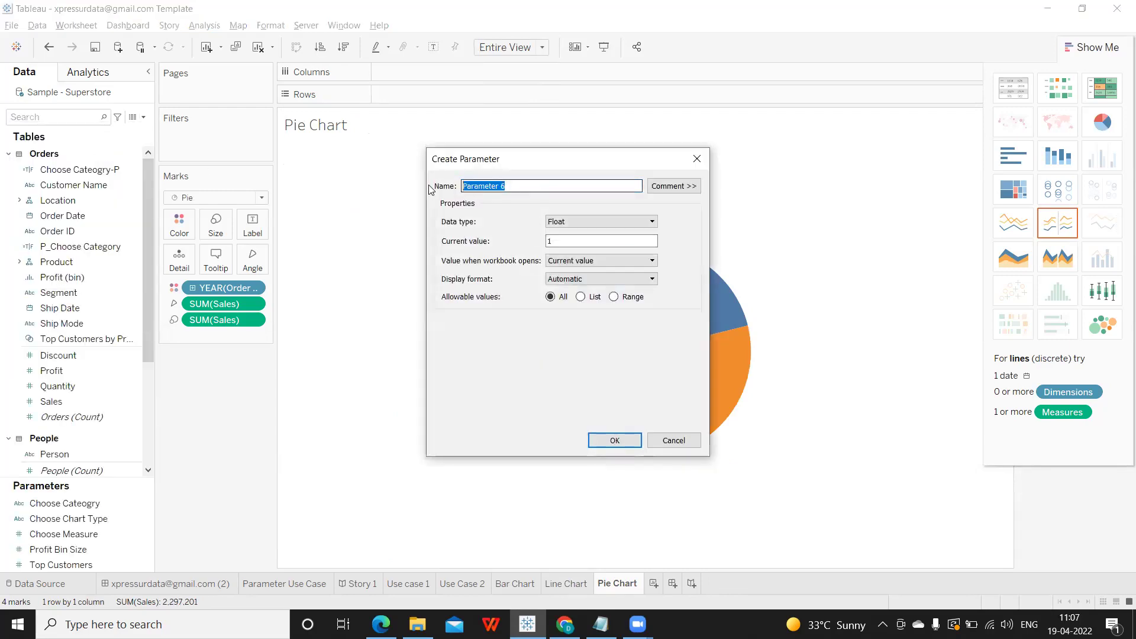
type("Choose Chart")
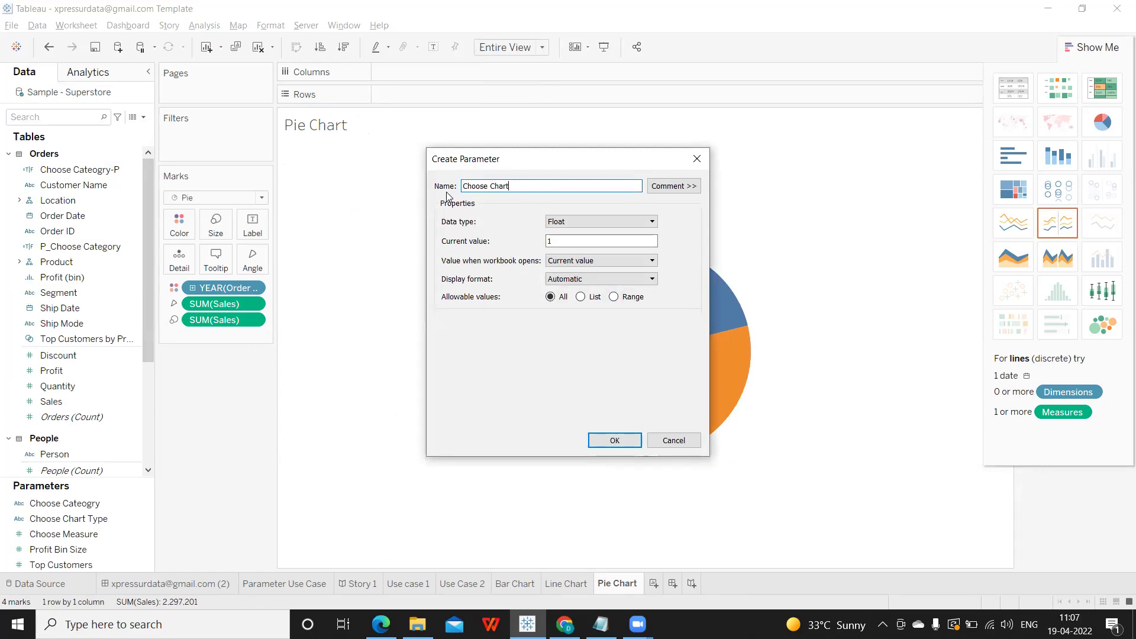
left_click(583, 223)
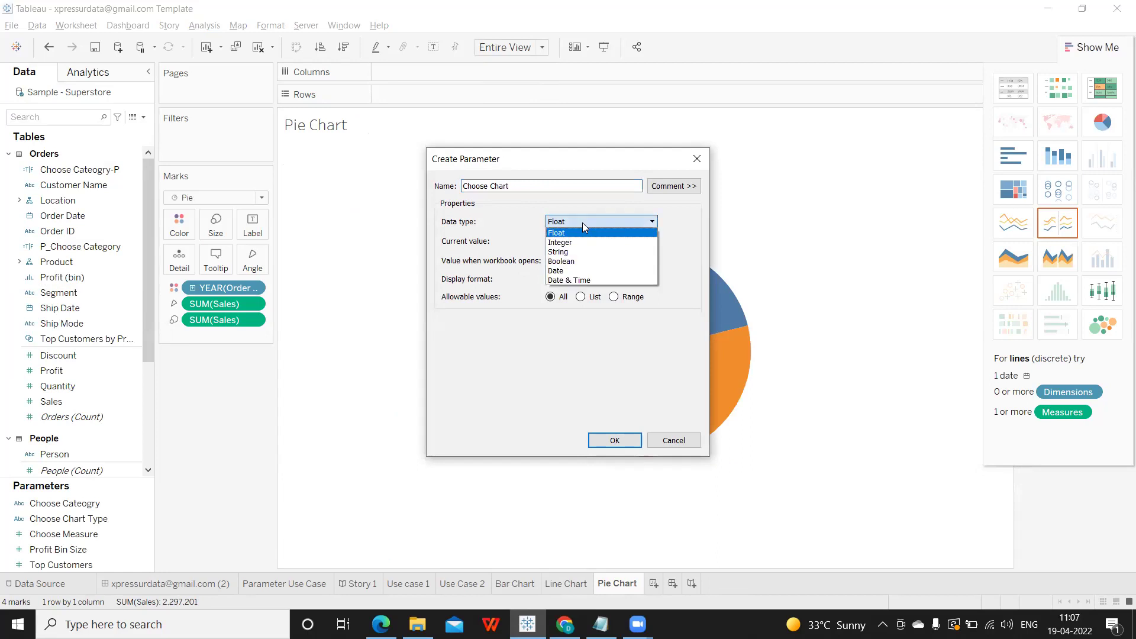
left_click(574, 251)
left_click(580, 296)
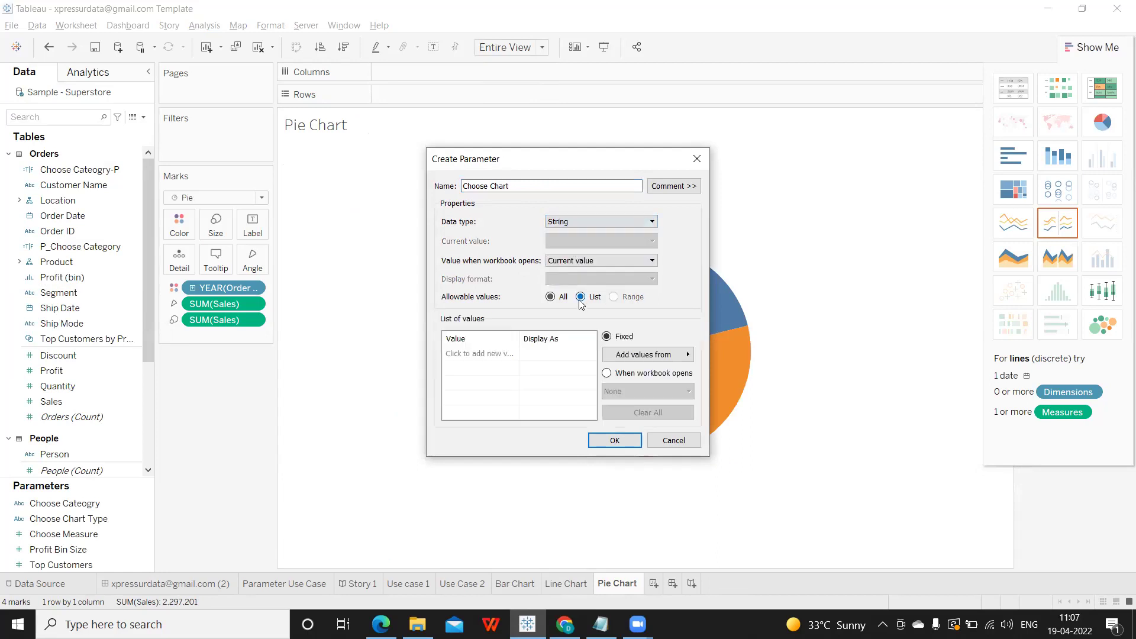
Add the values Bar Chart, Pie Chart and Line Chart and confirm the parameter
left_click(479, 353)
type("Bar Chart")
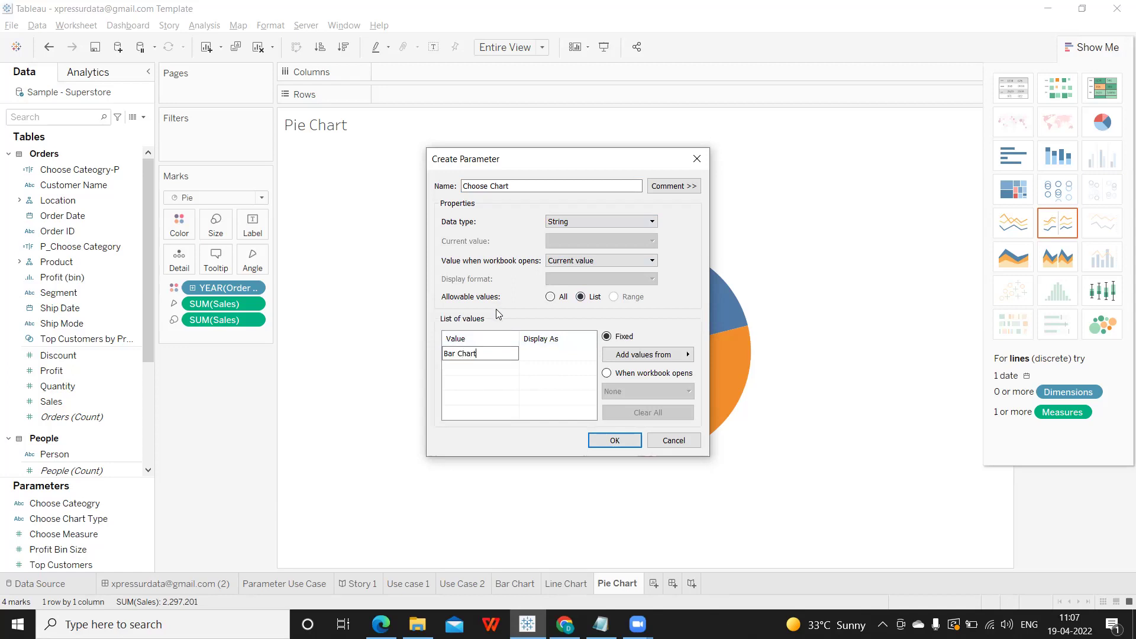
key("Return")
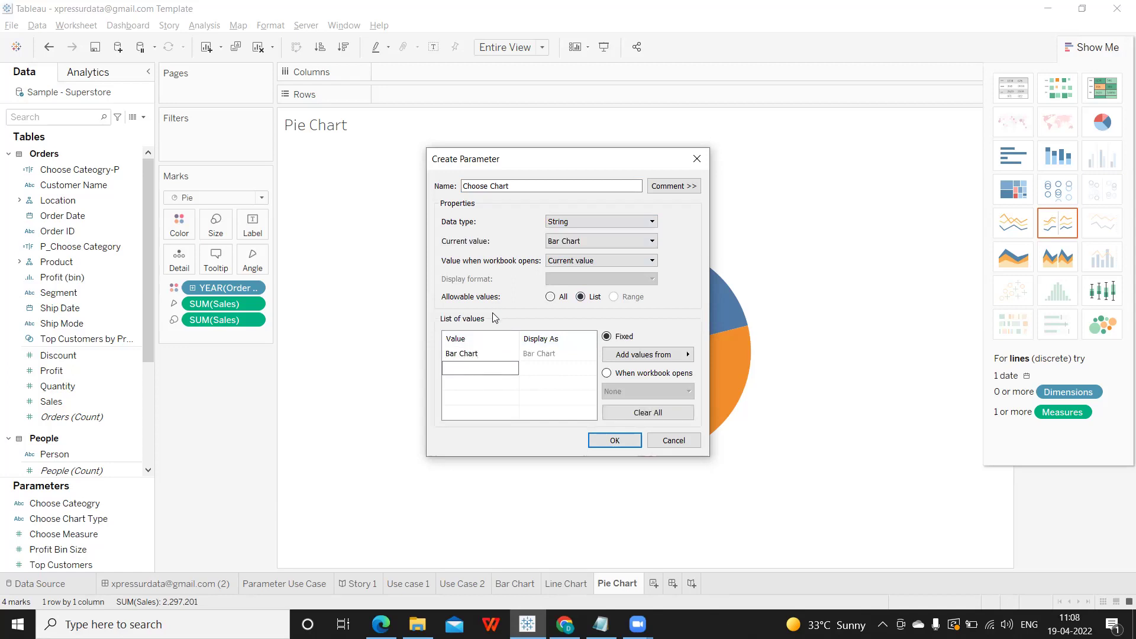
type("Pie Chart")
key("Return")
type("Line Chart")
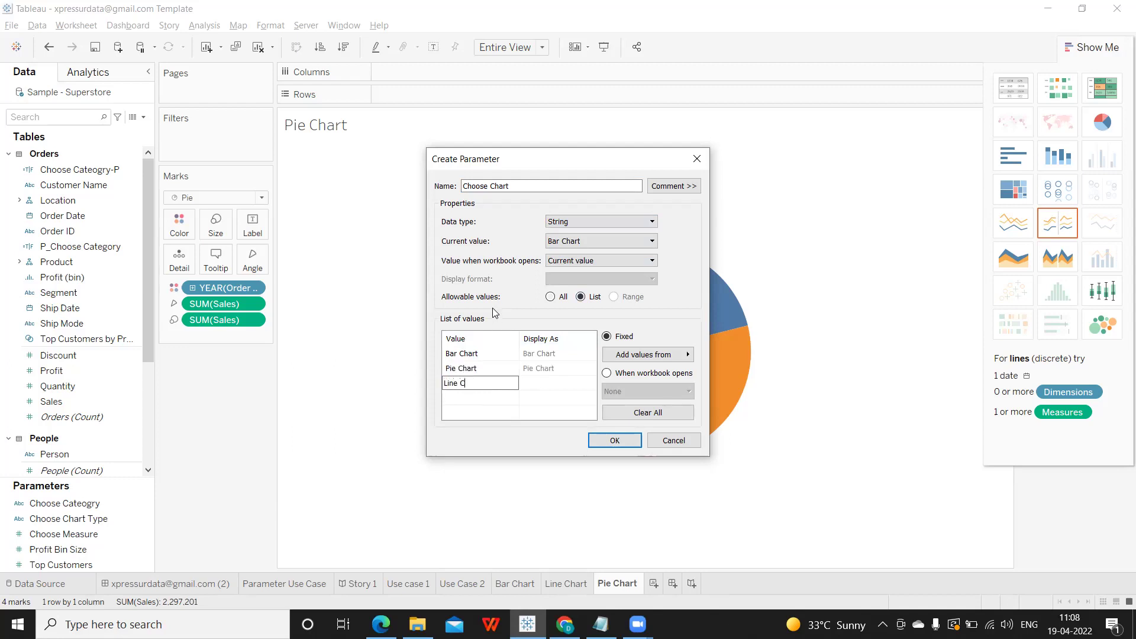
left_click(603, 444)
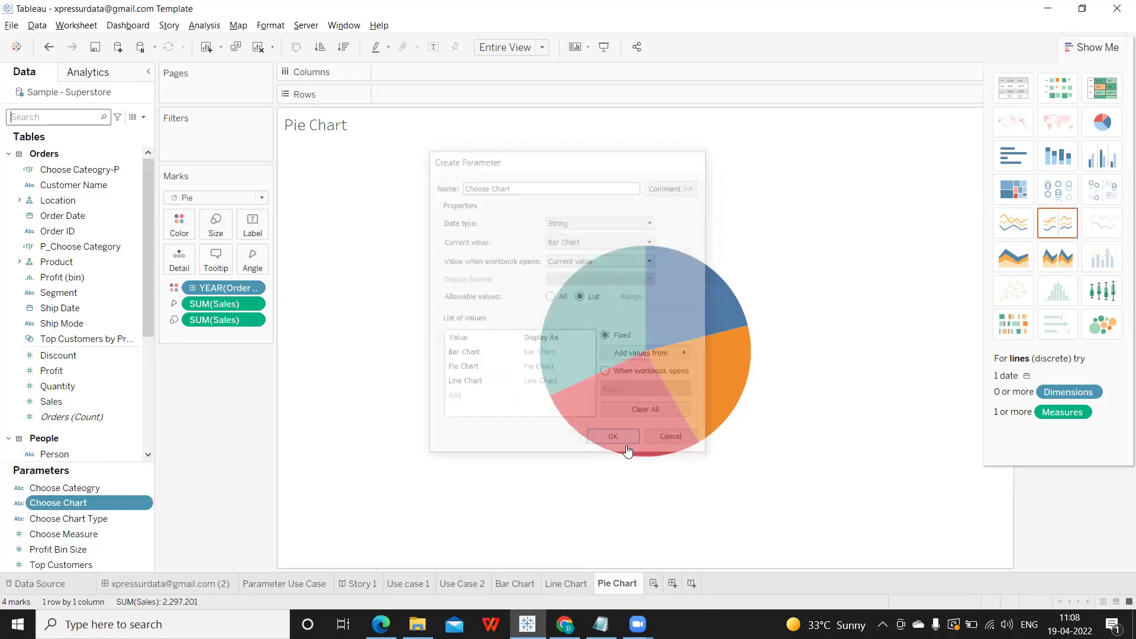
Show the Choose Chart parameter control on the Pie Chart and Bar Chart sheets and hide Show Me
left_click(145, 507)
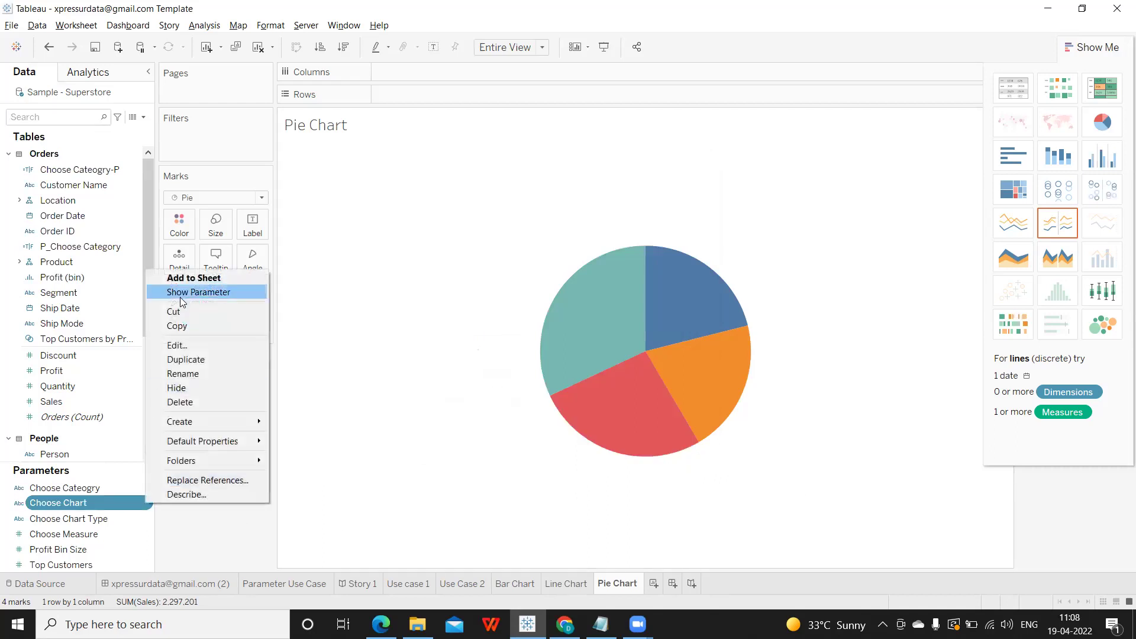
left_click(180, 292)
left_click(497, 584)
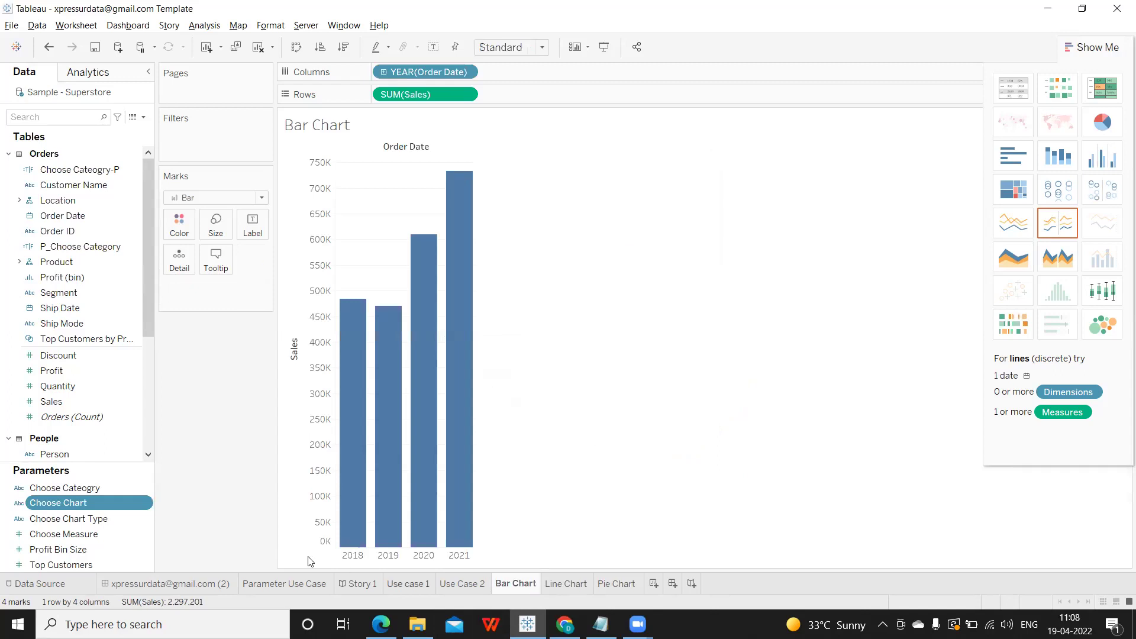
left_click(143, 505)
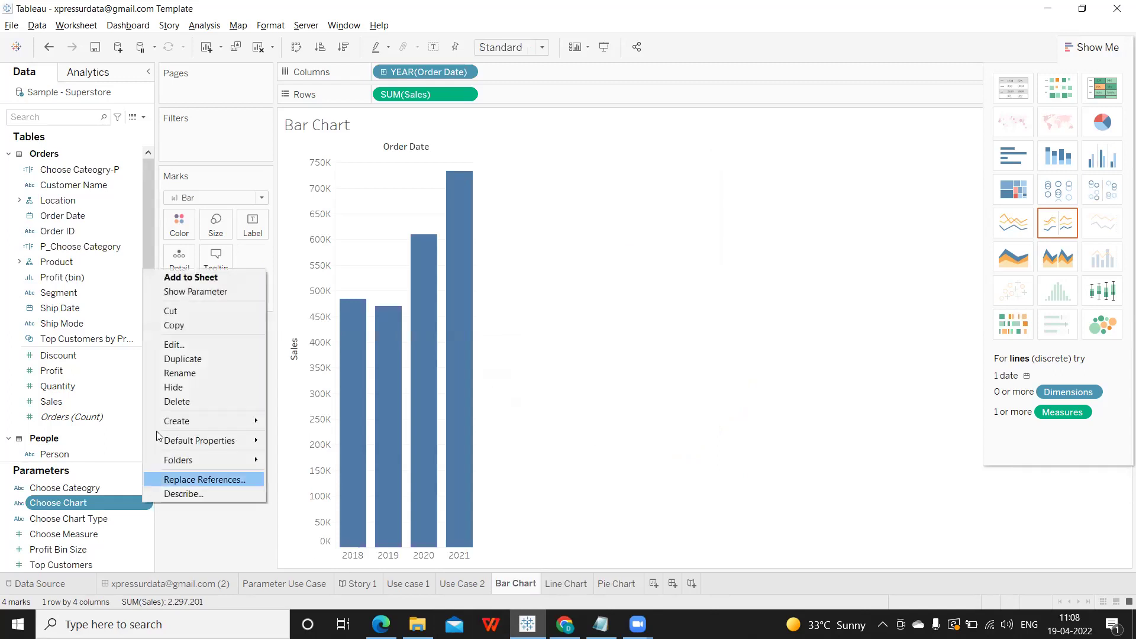
left_click(202, 292)
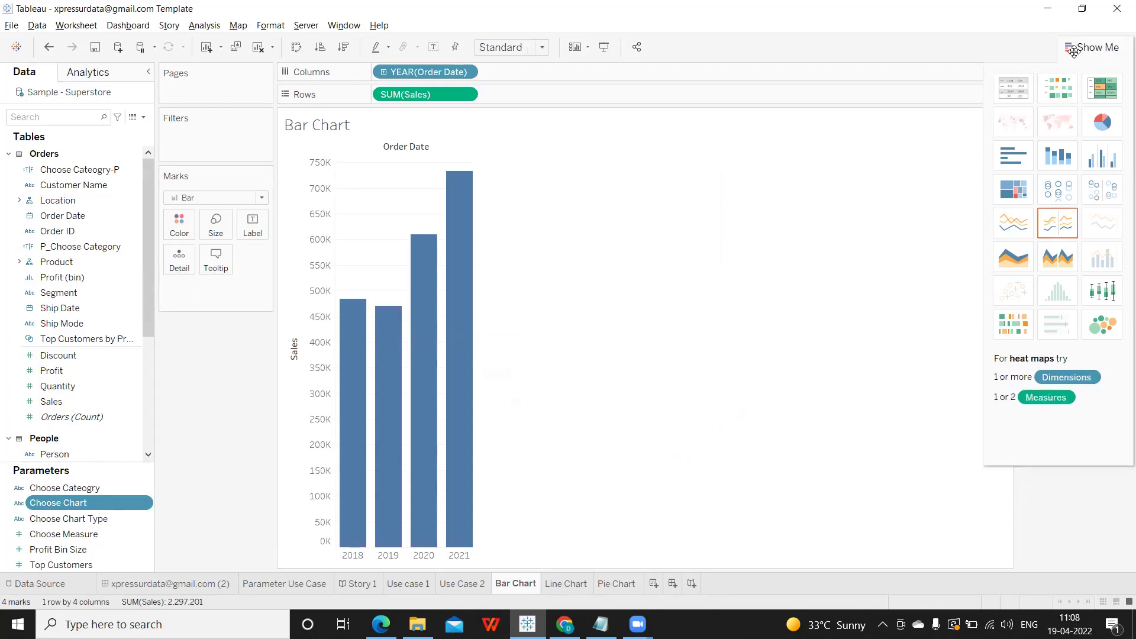
left_click(1095, 47)
Show the Choose Chart control on the Line Chart sheet and review all three chart sheets
left_click(569, 584)
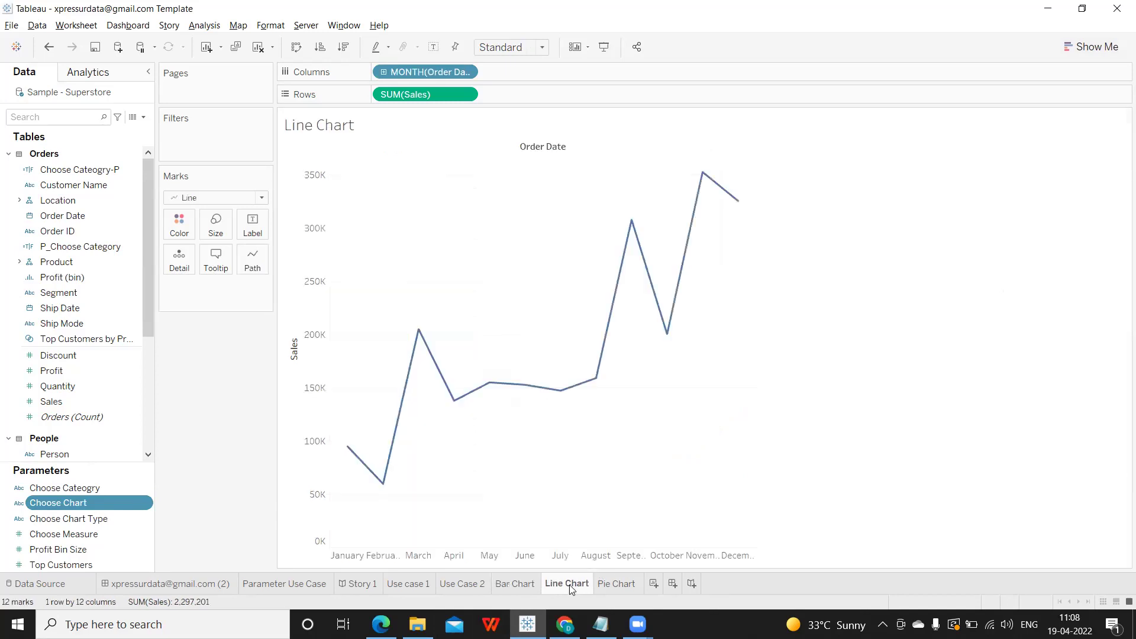
left_click(145, 504)
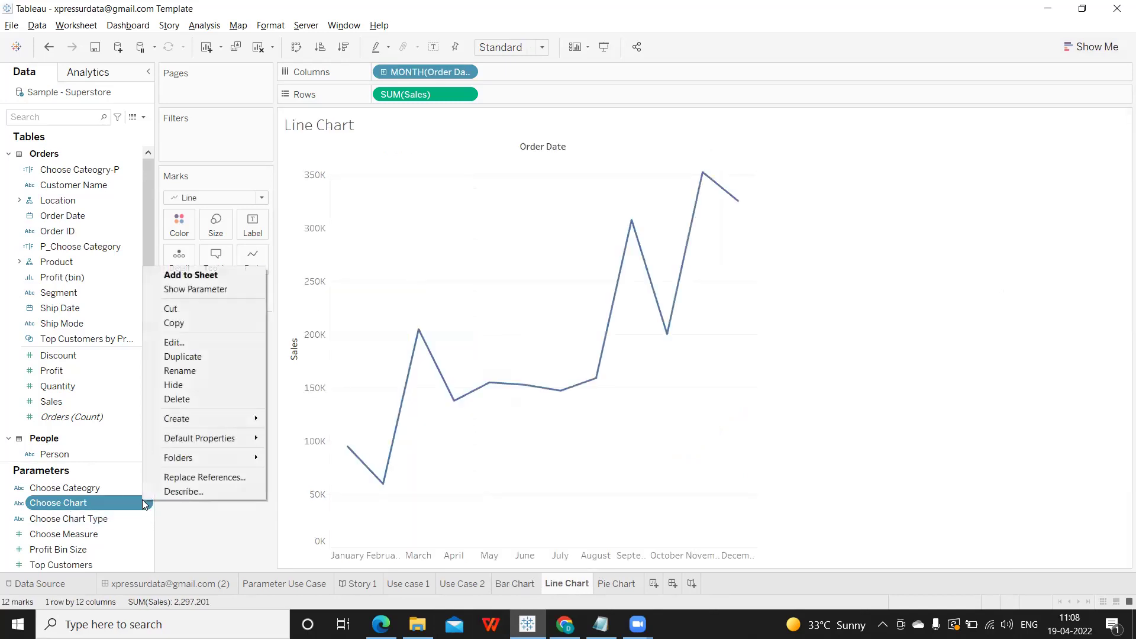
left_click(192, 290)
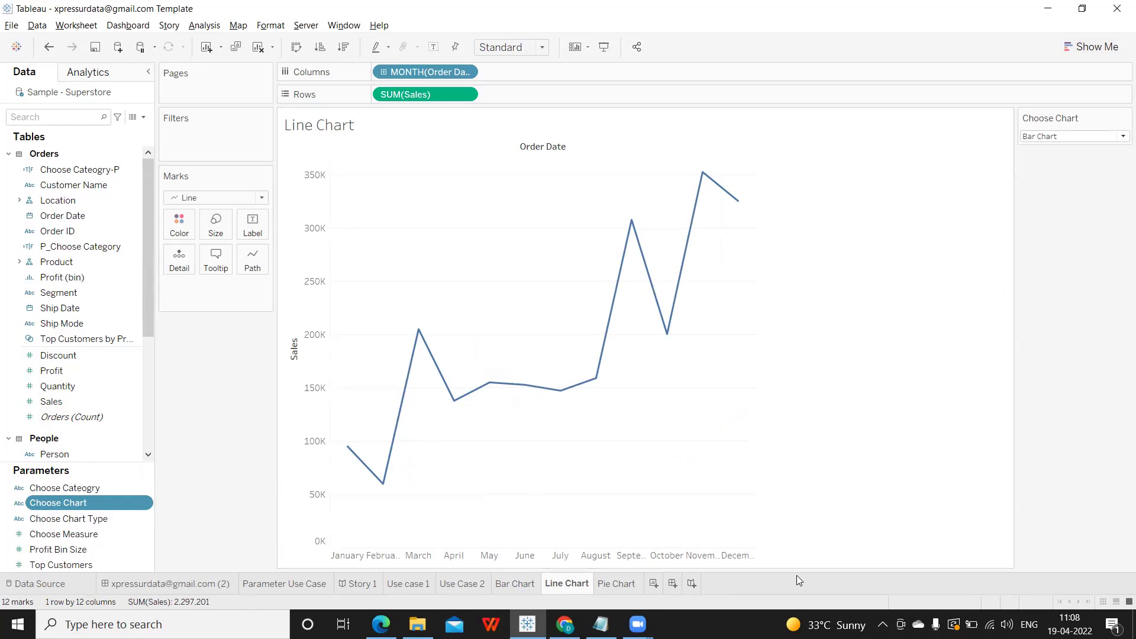
left_click(509, 584)
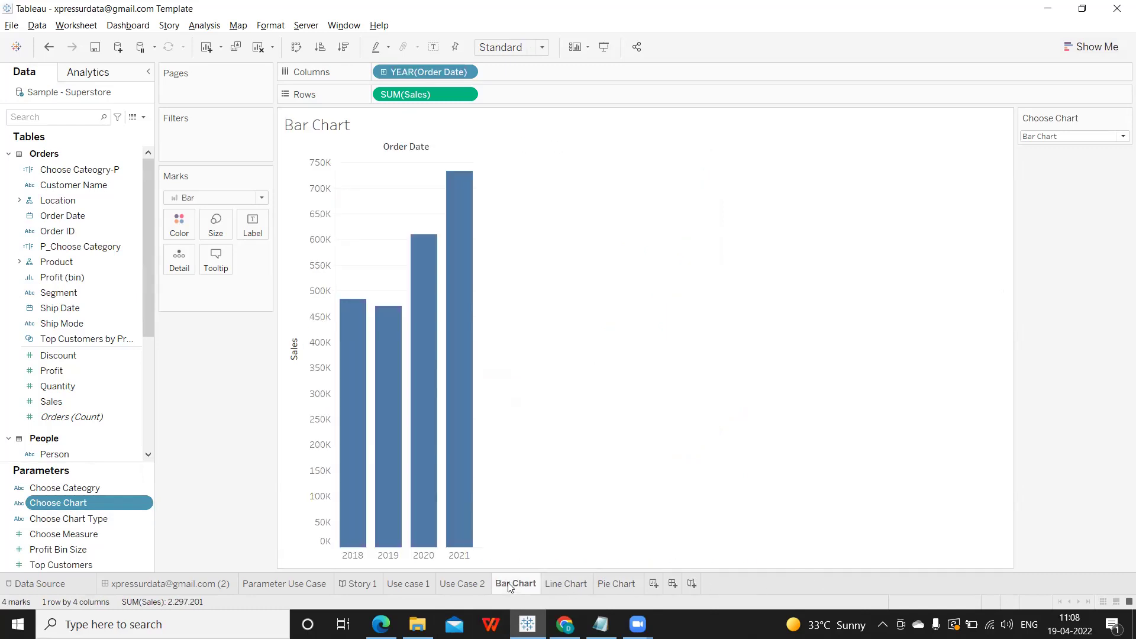
left_click(565, 584)
left_click(605, 583)
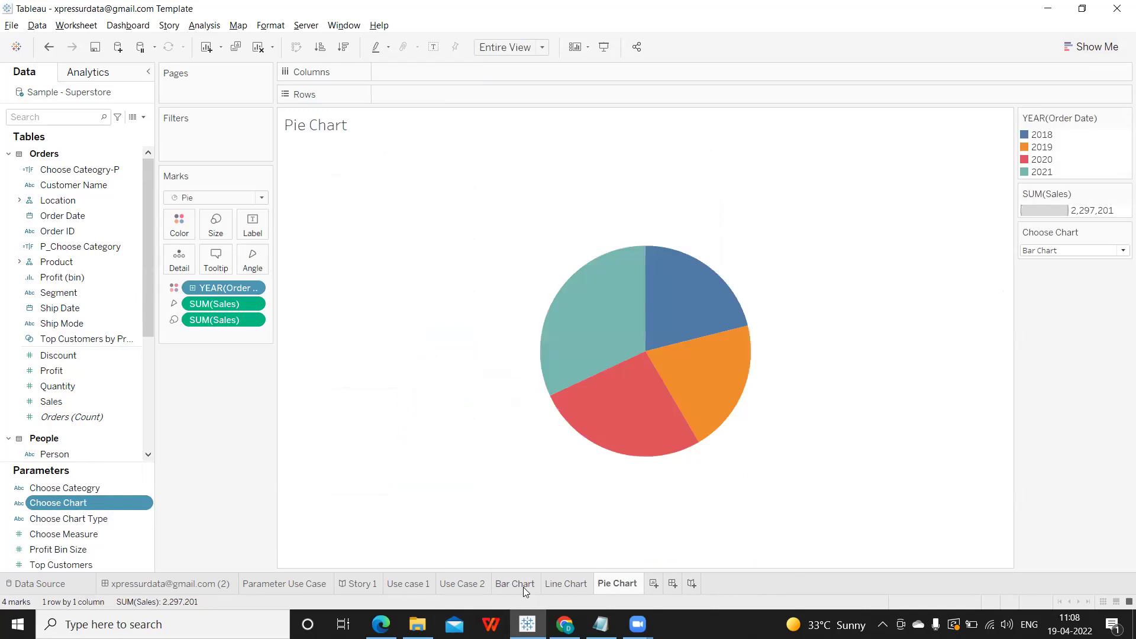
Create calculated field Choose Chart -P returning [Choose Chart] and drag it to the Pie Chart Filters shelf
left_click(142, 119)
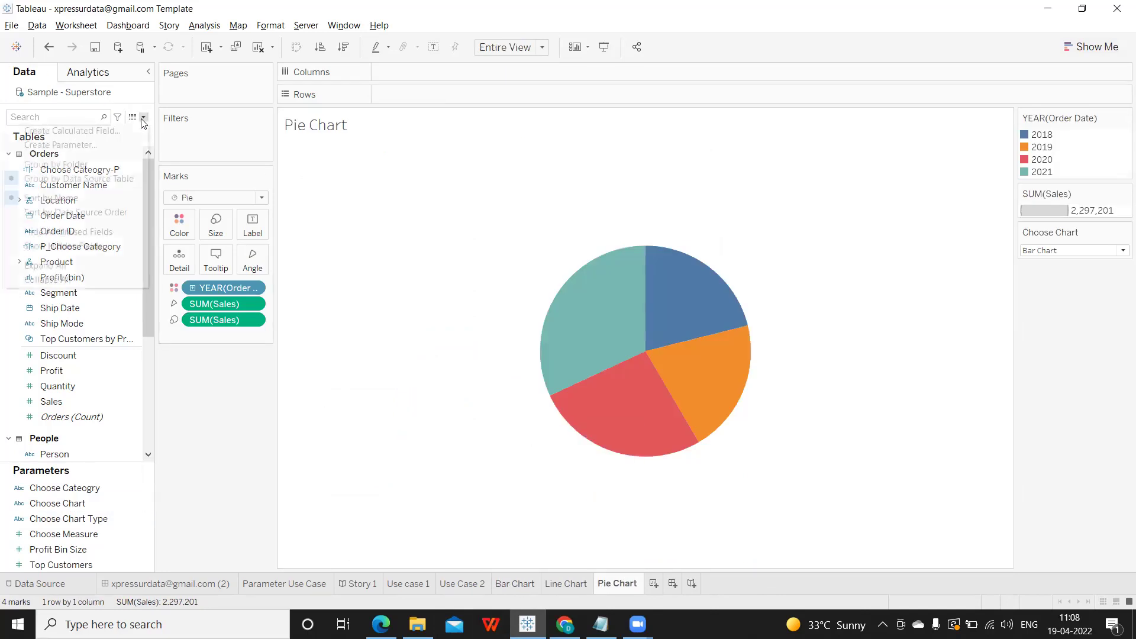
left_click(99, 131)
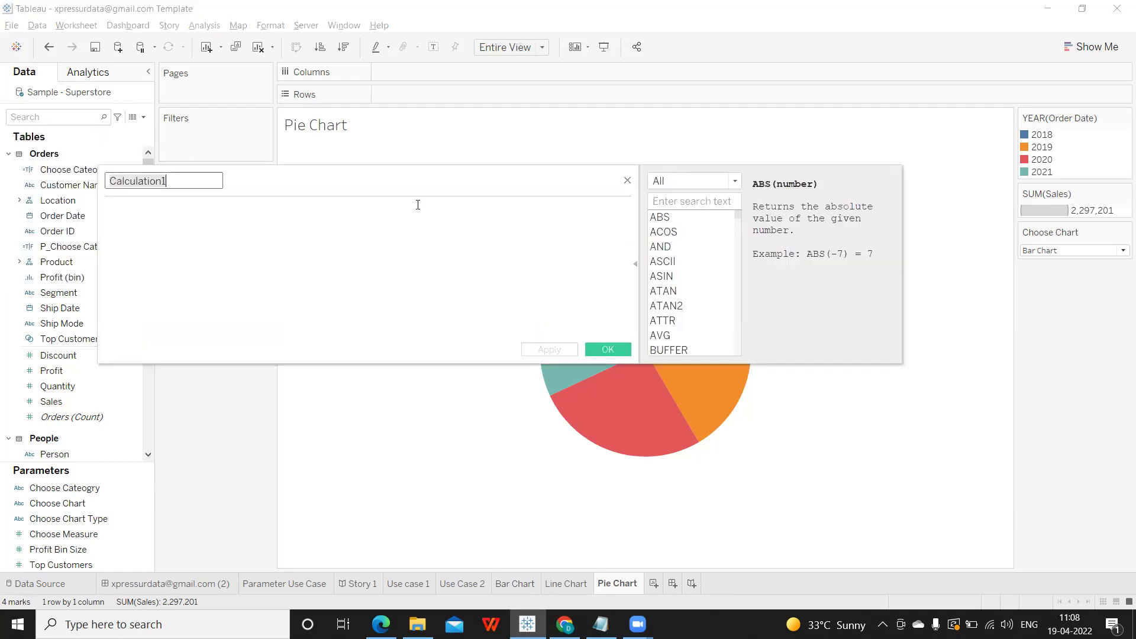
type("Cho")
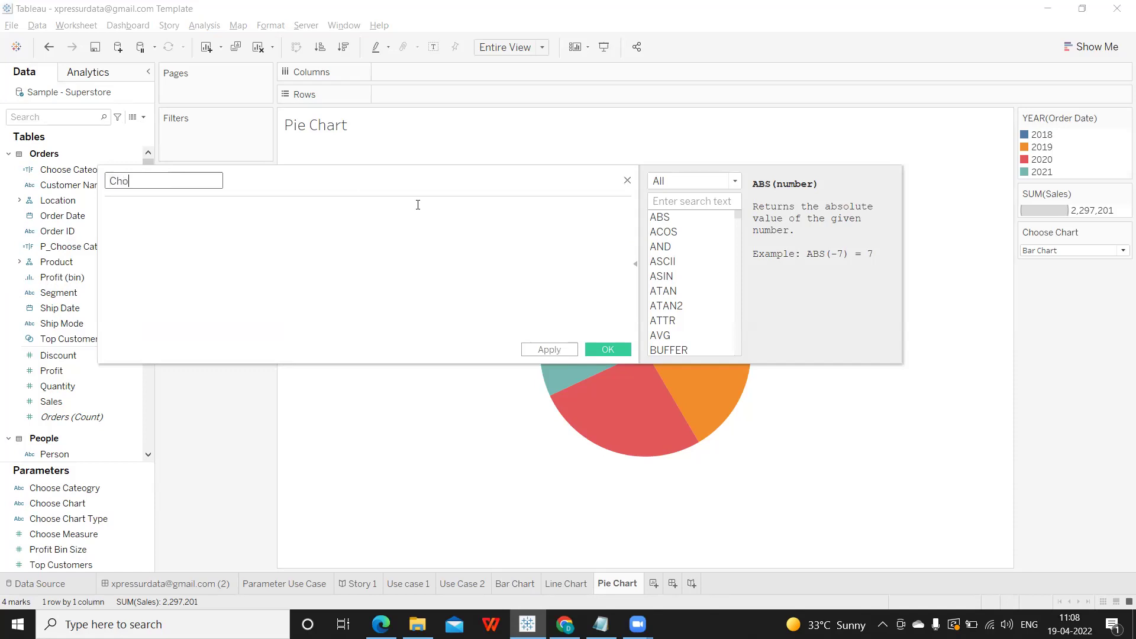
type("ose Chart -P")
left_click(347, 248)
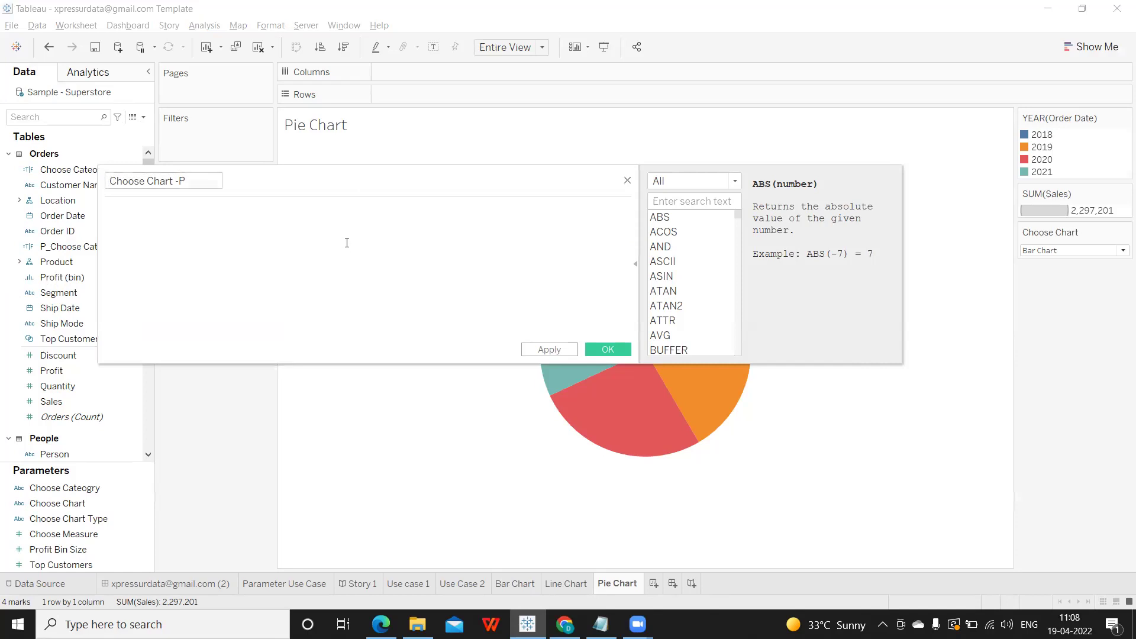
type("ch")
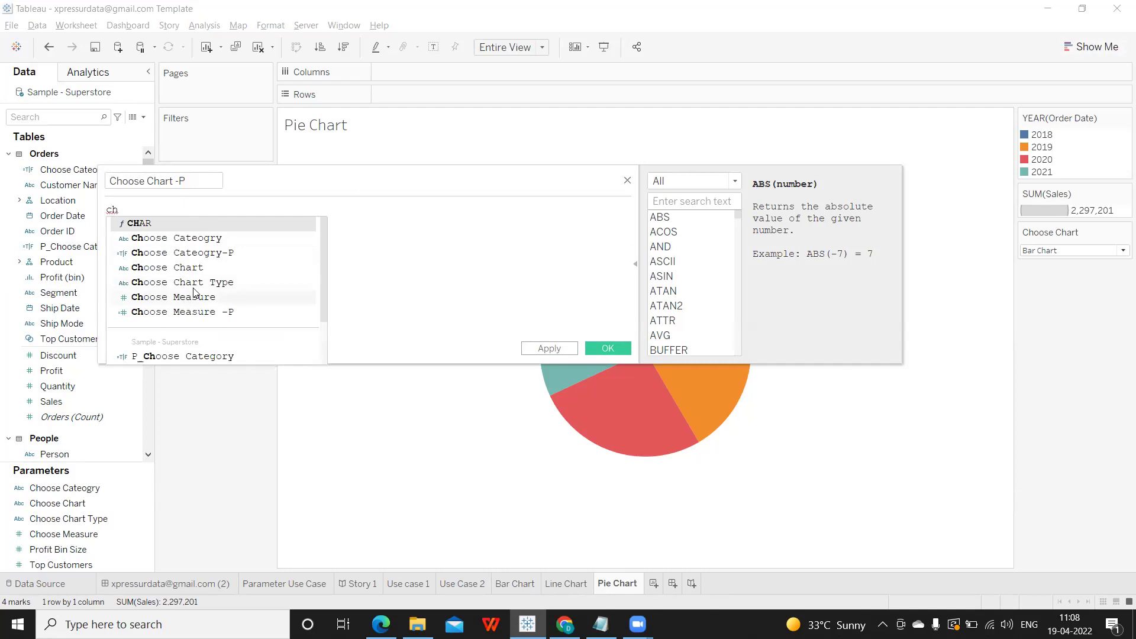
left_click(198, 267)
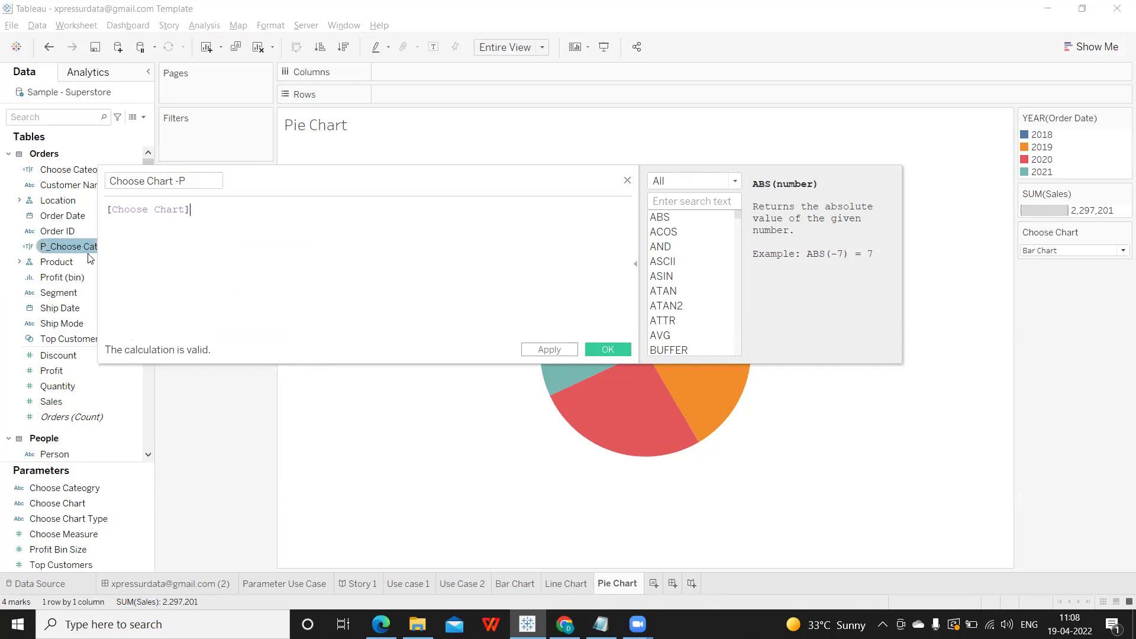
left_click(539, 349)
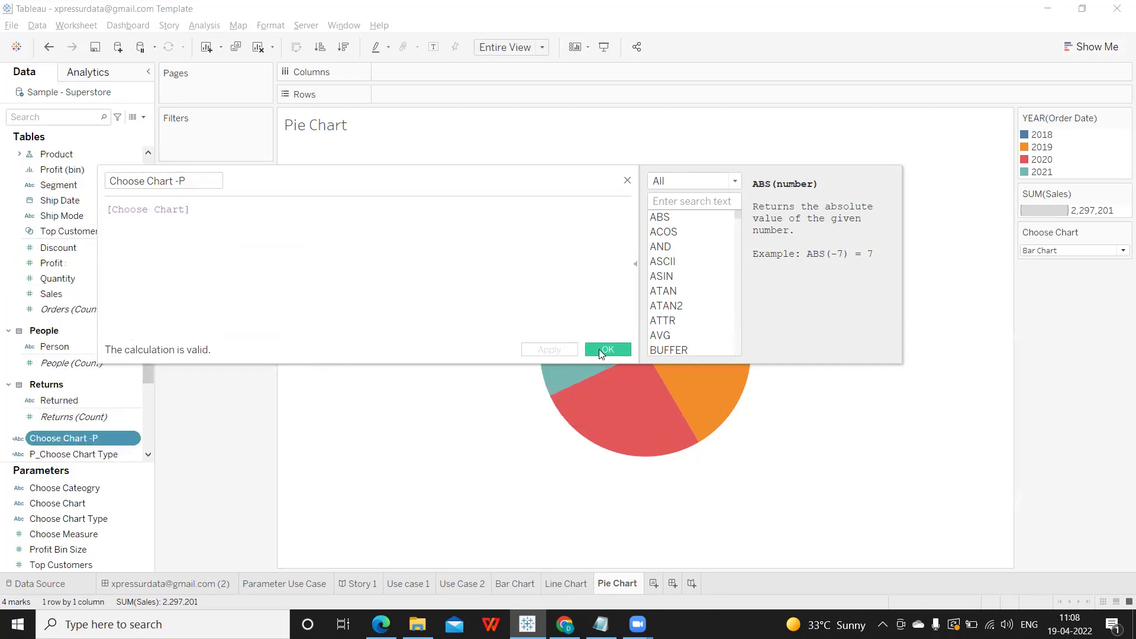
left_click(599, 350)
left_click_drag(64, 441, 200, 153)
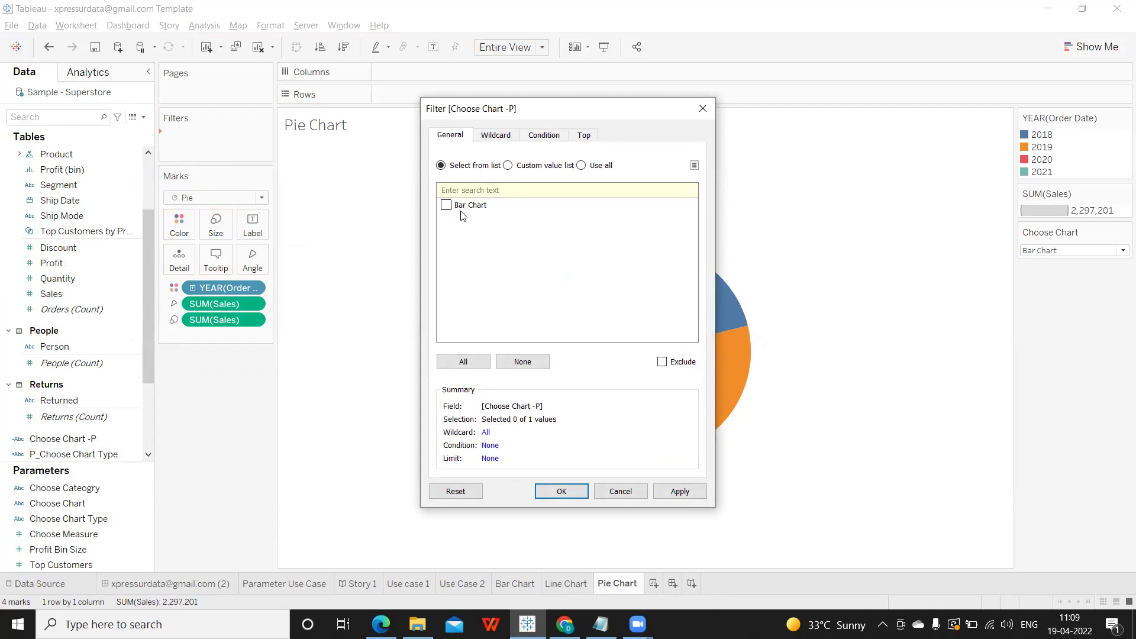
Cancel the pie filter, then filter the Bar Chart sheet to Choose Chart -P = Bar Chart
left_click(599, 496)
left_click(506, 587)
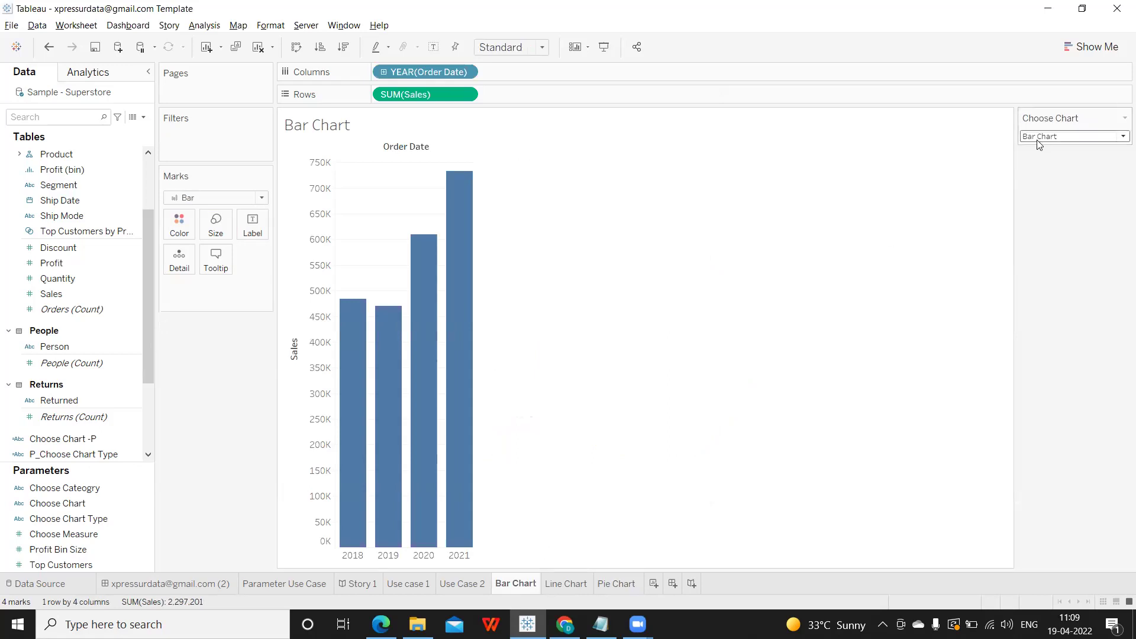
left_click(86, 439)
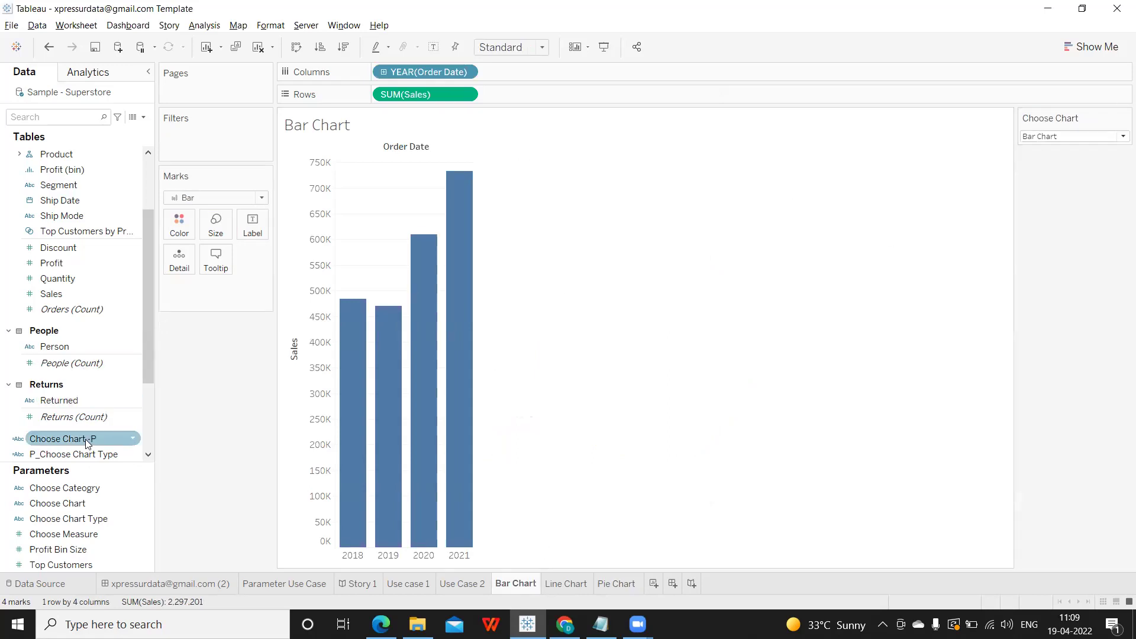
left_click_drag(86, 439, 223, 137)
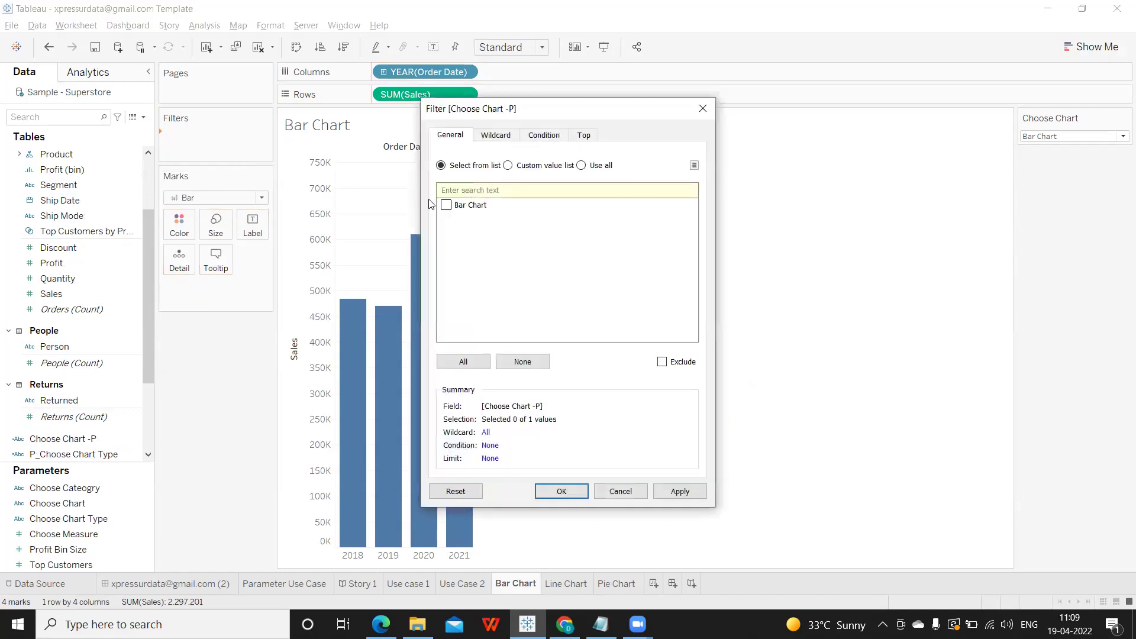
left_click(446, 205)
left_click(678, 492)
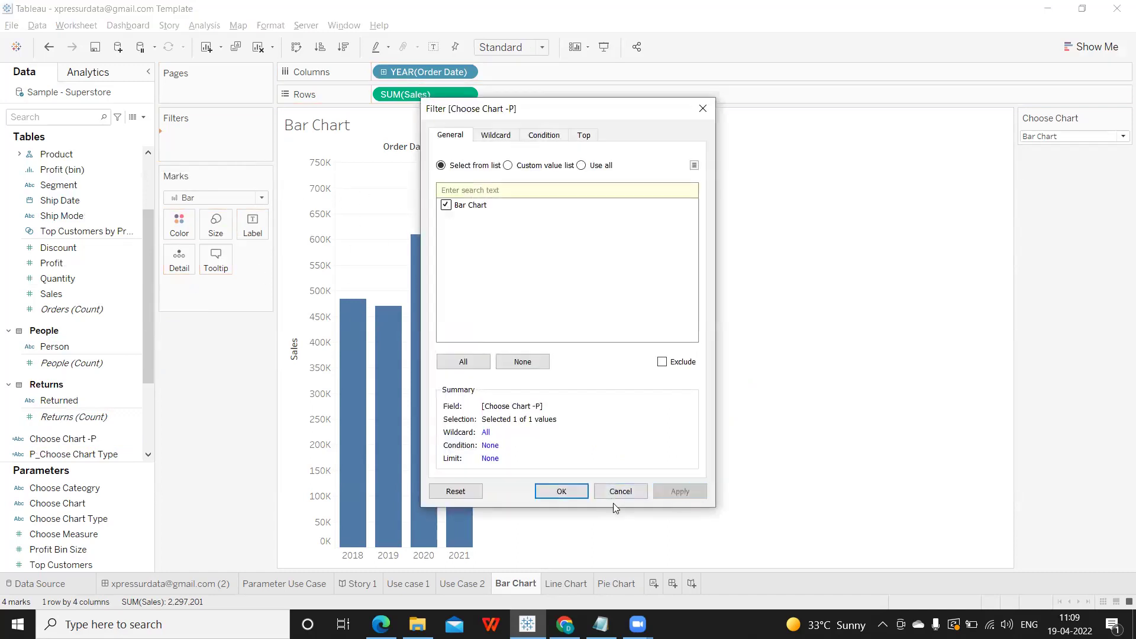
left_click(570, 493)
left_click(567, 584)
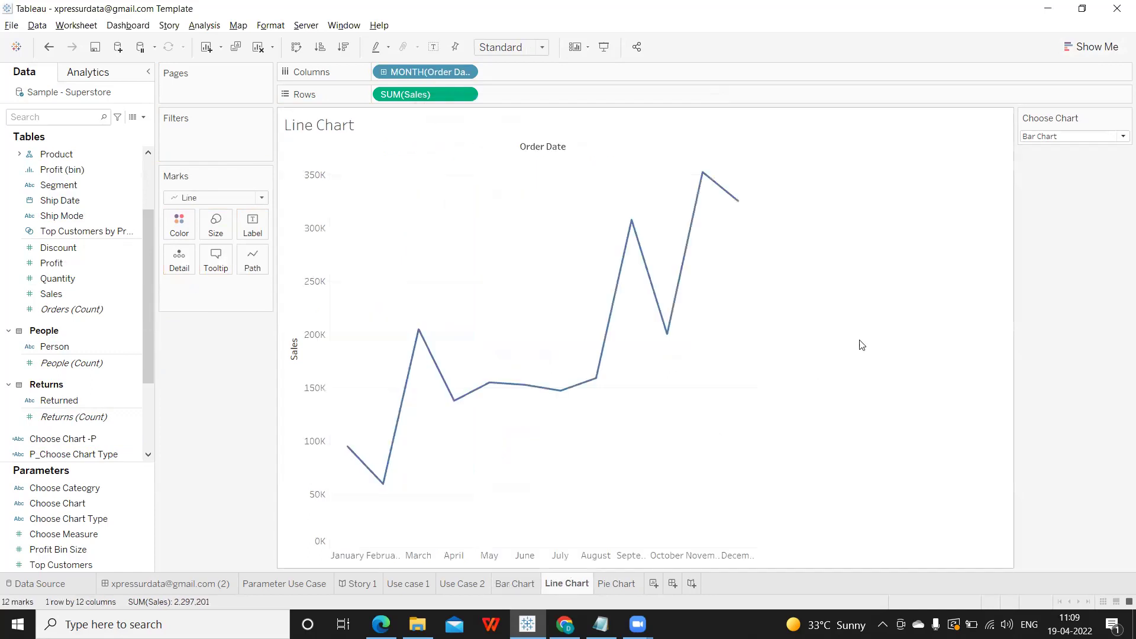
Set Choose Chart to Line Chart and filter the Line Chart sheet to Choose Chart -P = Line Chart
left_click(1044, 138)
left_click(1045, 172)
left_click_drag(91, 438, 207, 141)
left_click(448, 208)
left_click(676, 491)
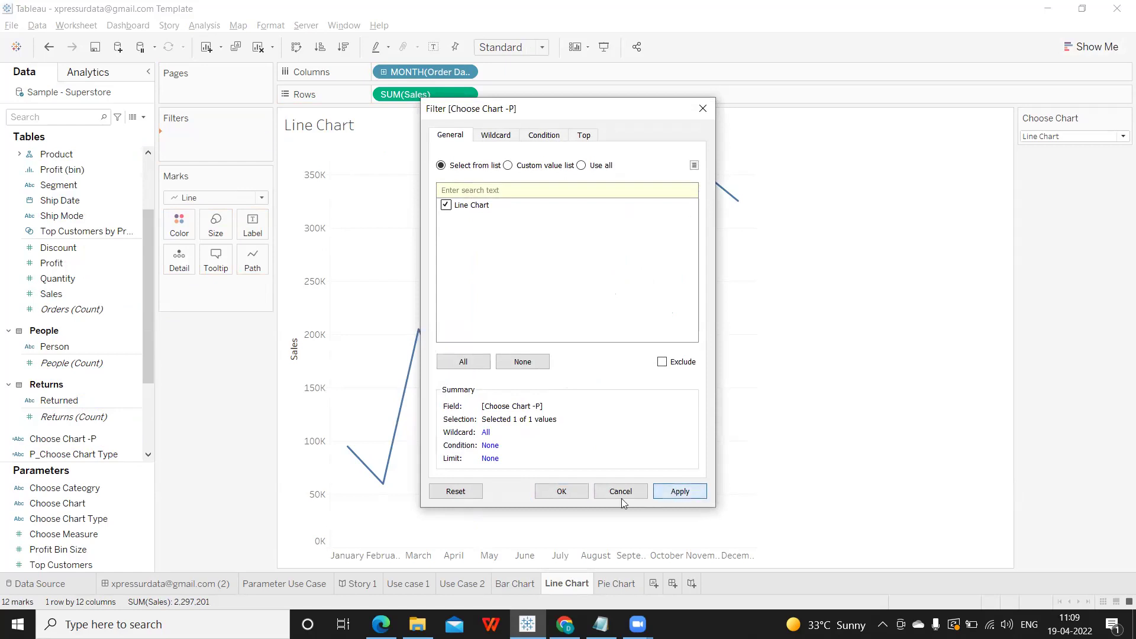
left_click(561, 492)
Test the parameter by switching between Bar Chart and Line Chart across the sheets
left_click(1077, 137)
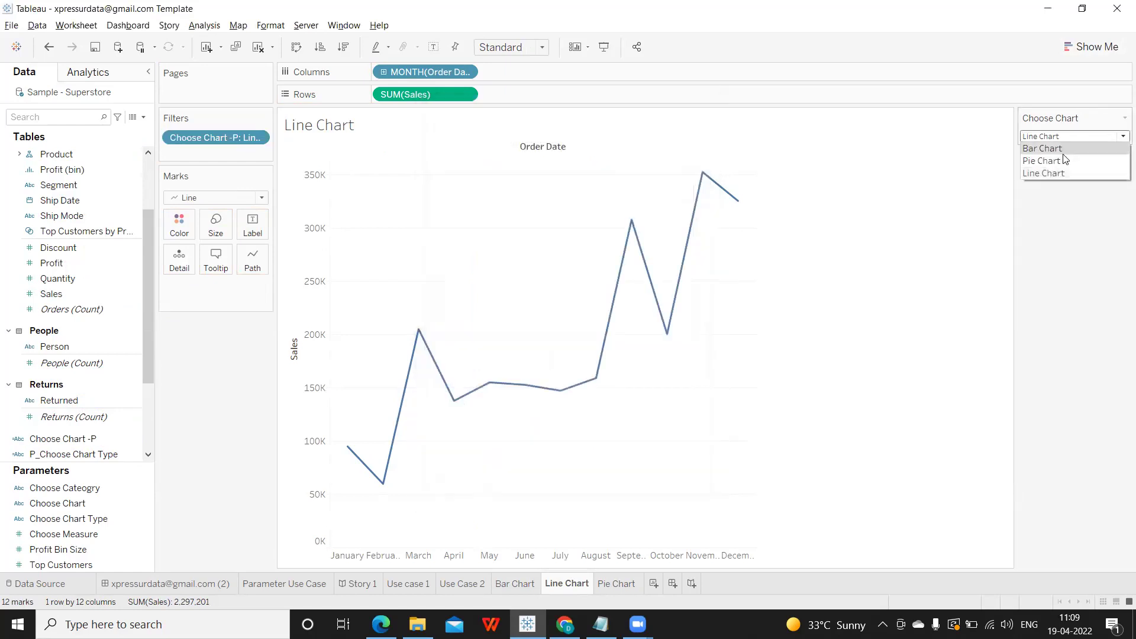
left_click(1063, 153)
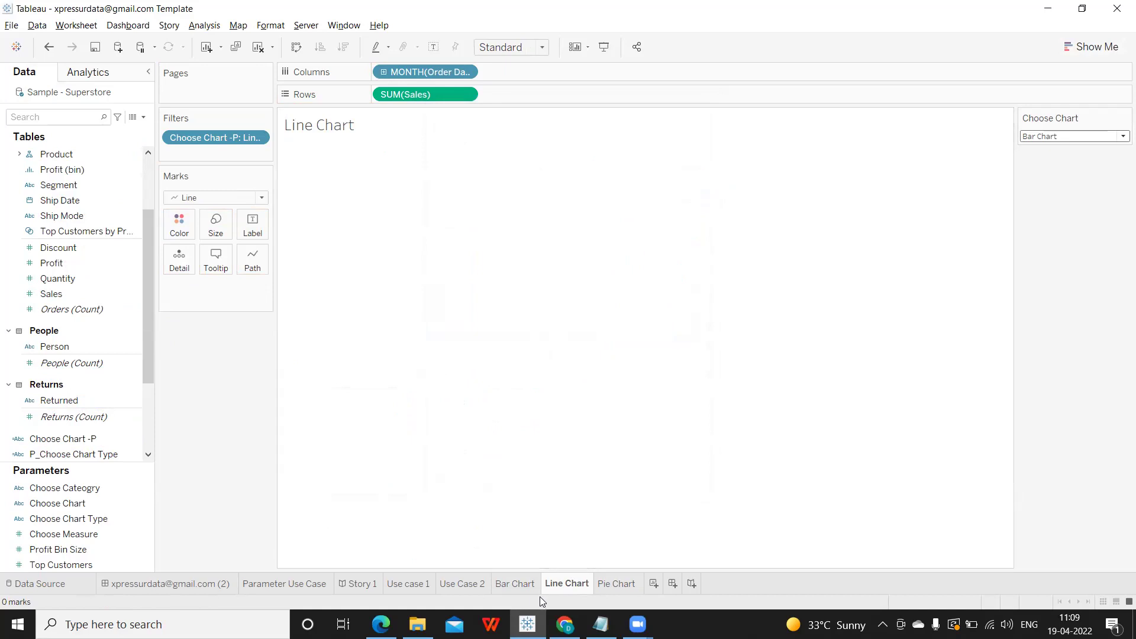
left_click(515, 584)
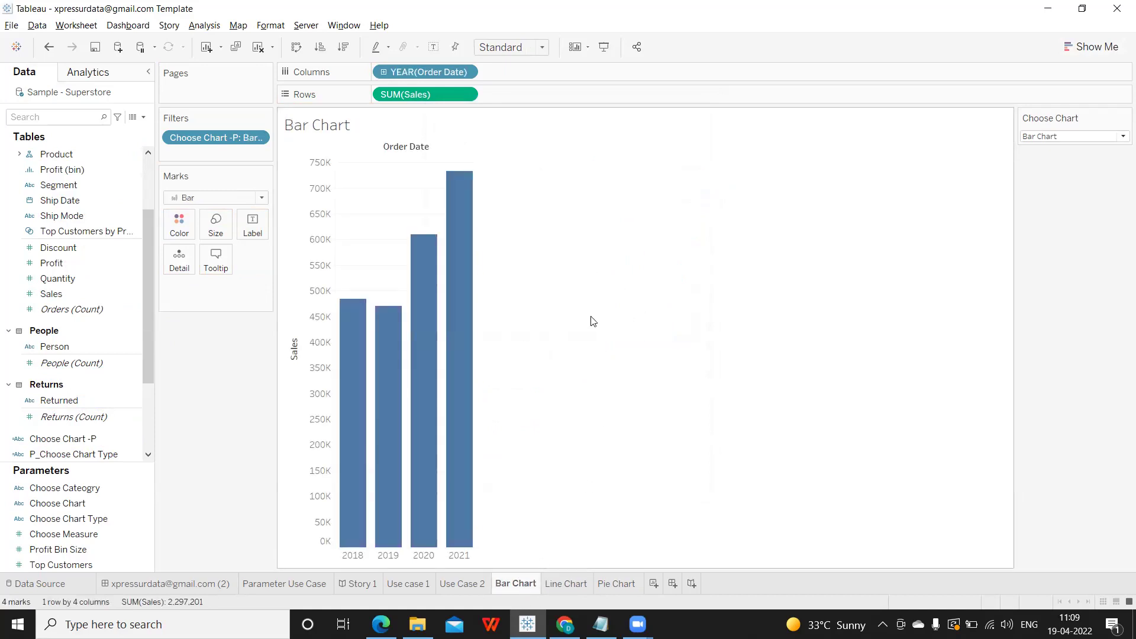
left_click(1101, 138)
left_click(1043, 174)
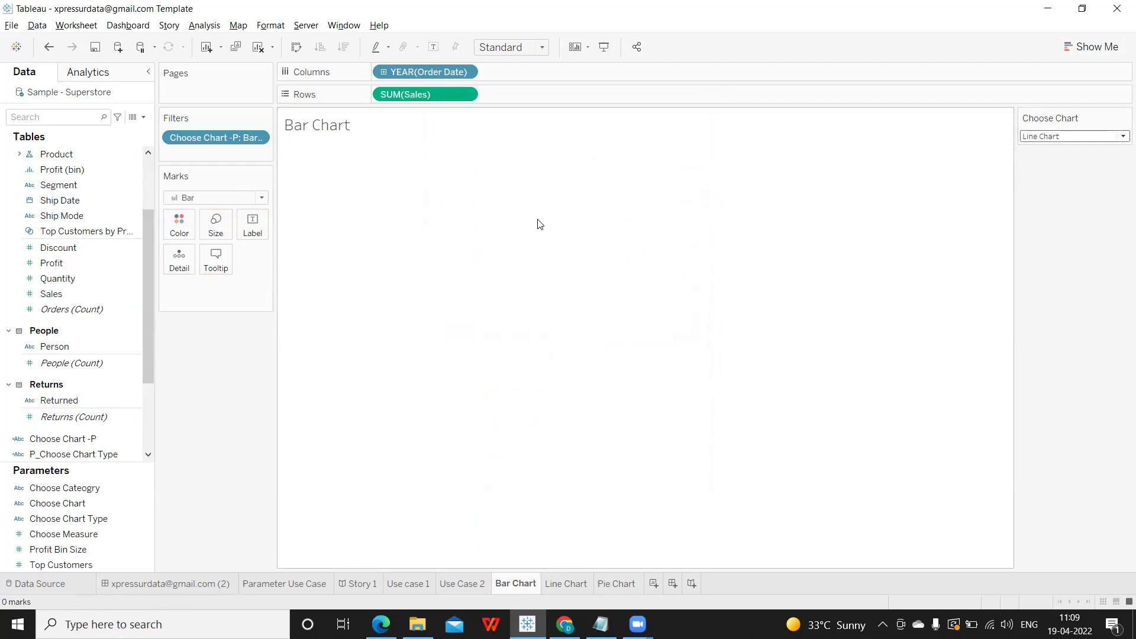
left_click(580, 583)
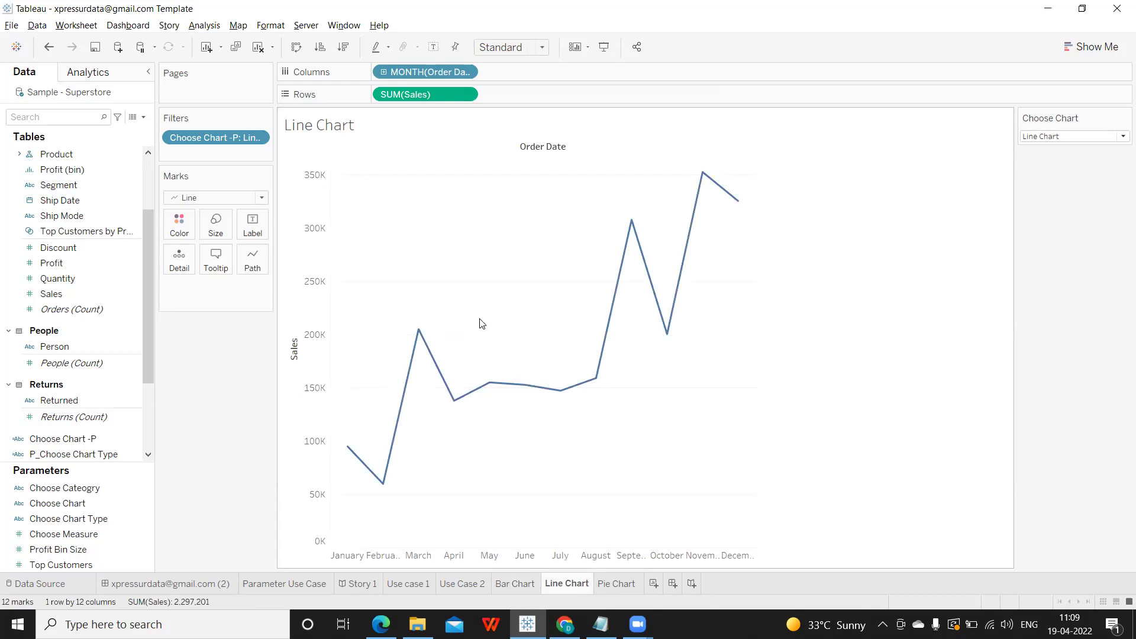
left_click(610, 584)
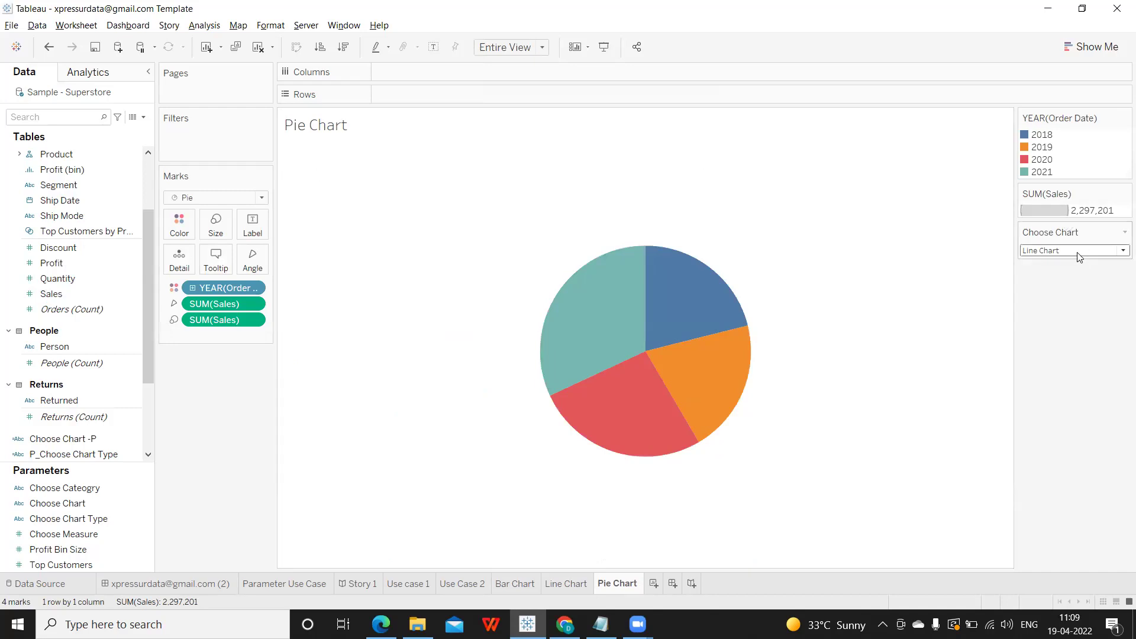
Set Choose Chart to Pie Chart and add Choose Chart -P to the pie's Tooltip
left_click(1119, 250)
left_click(1065, 271)
left_click_drag(87, 441, 216, 259)
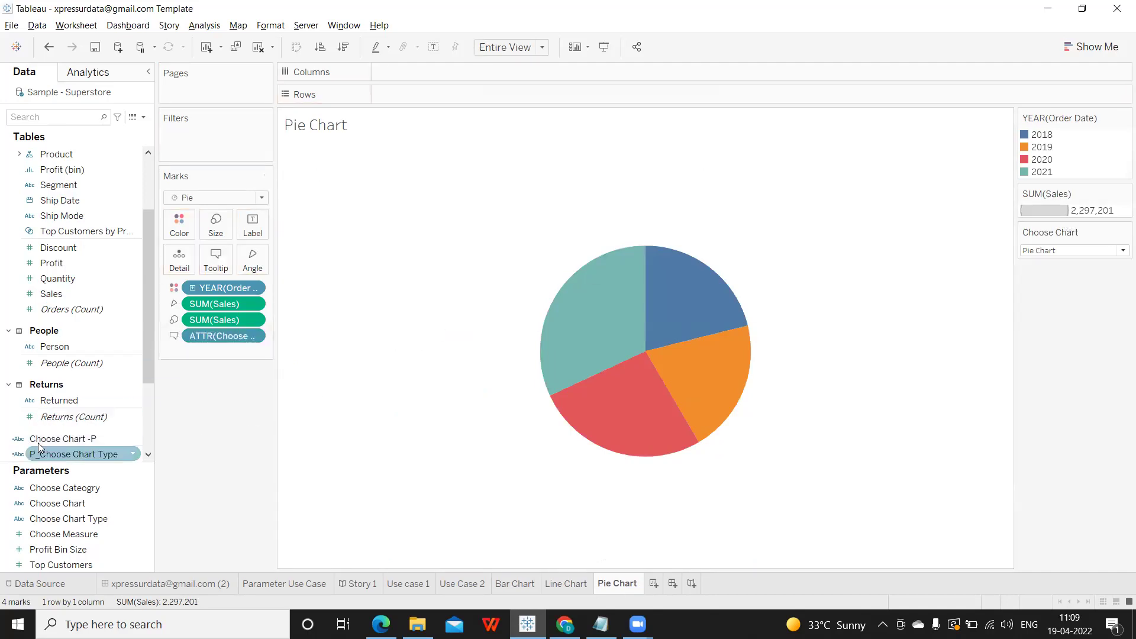
Filter the Pie Chart sheet to Choose Chart -P = Pie Chart and add a new dashboard
left_click_drag(48, 439, 210, 140)
left_click(446, 205)
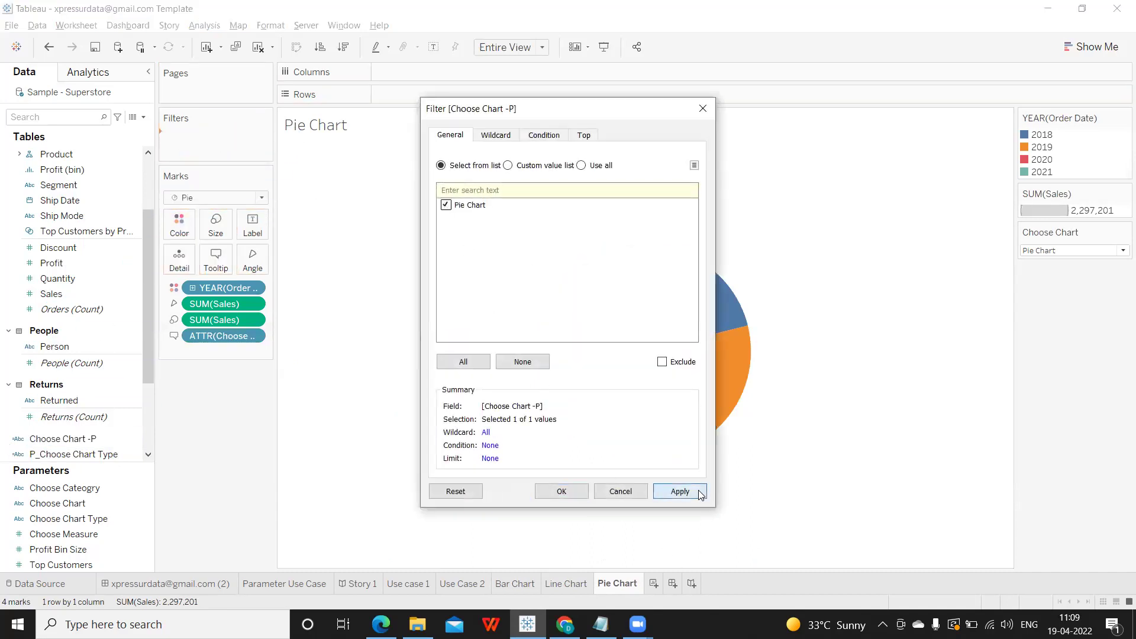
left_click(686, 493)
left_click(560, 491)
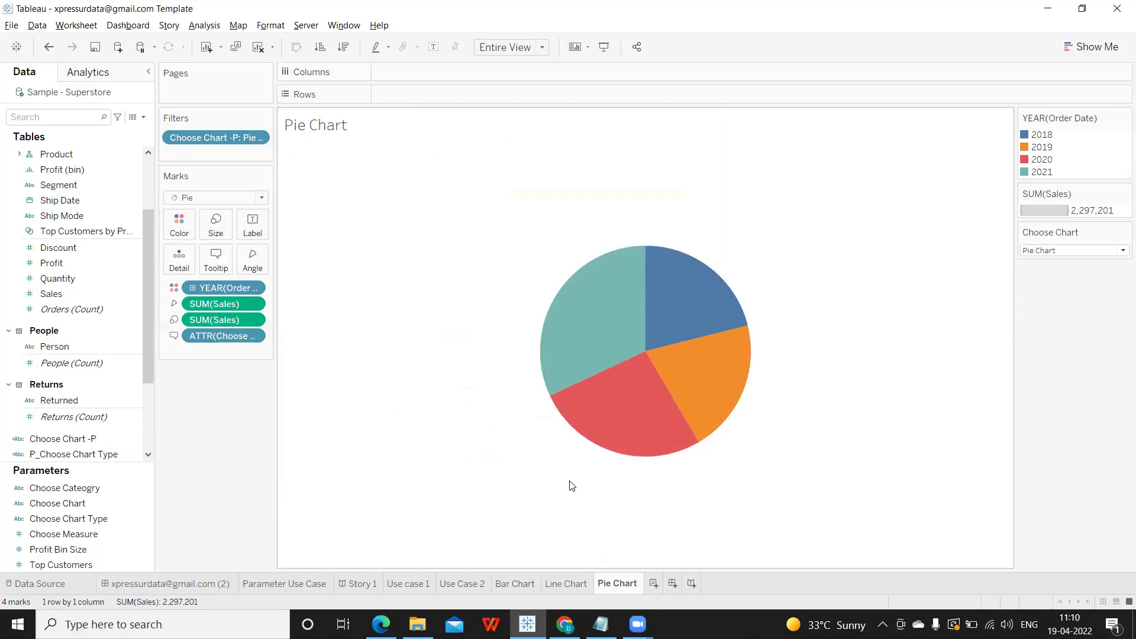
left_click(671, 587)
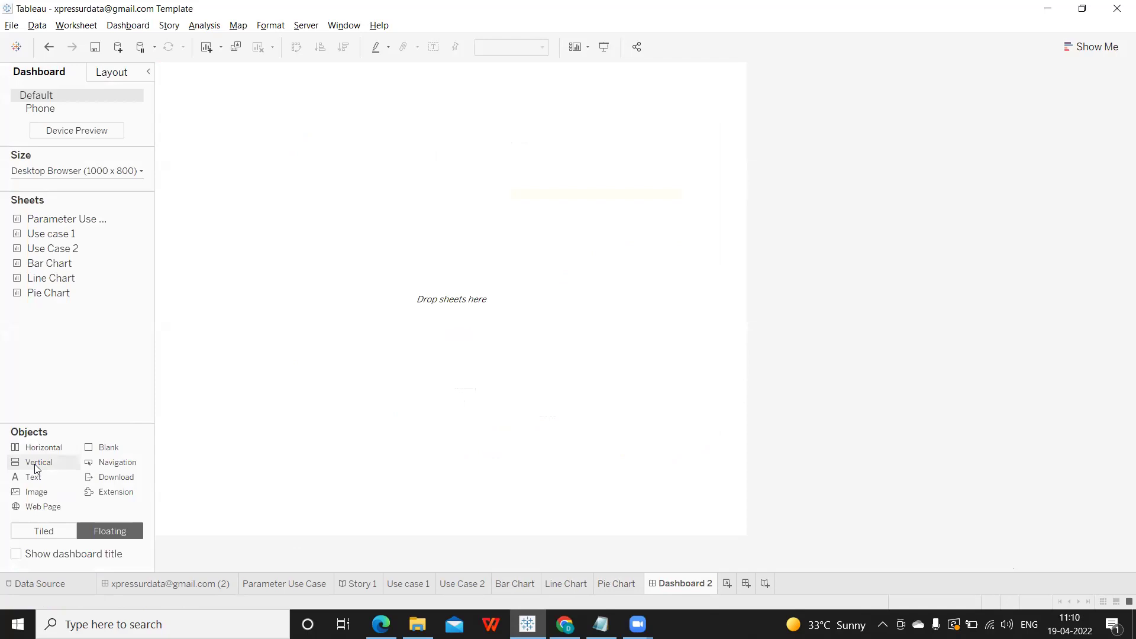
Add a floating vertical container, enlarge it, and stack the Bar, Line and Pie Chart sheets inside
left_click_drag(35, 468, 295, 182)
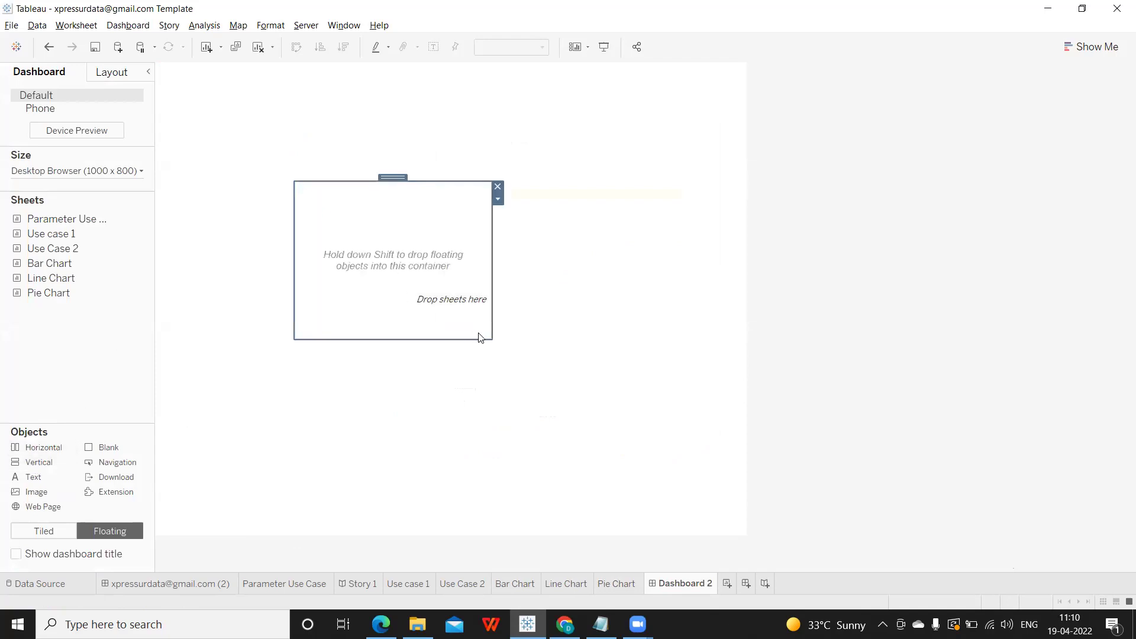
mouse_move(490, 339)
left_mouse_down()
mouse_move(613, 400)
mouse_move(660, 456)
mouse_move(688, 462)
left_mouse_up()
mouse_move(37, 284)
left_click_drag(38, 265, 346, 233)
mouse_move(9, 278)
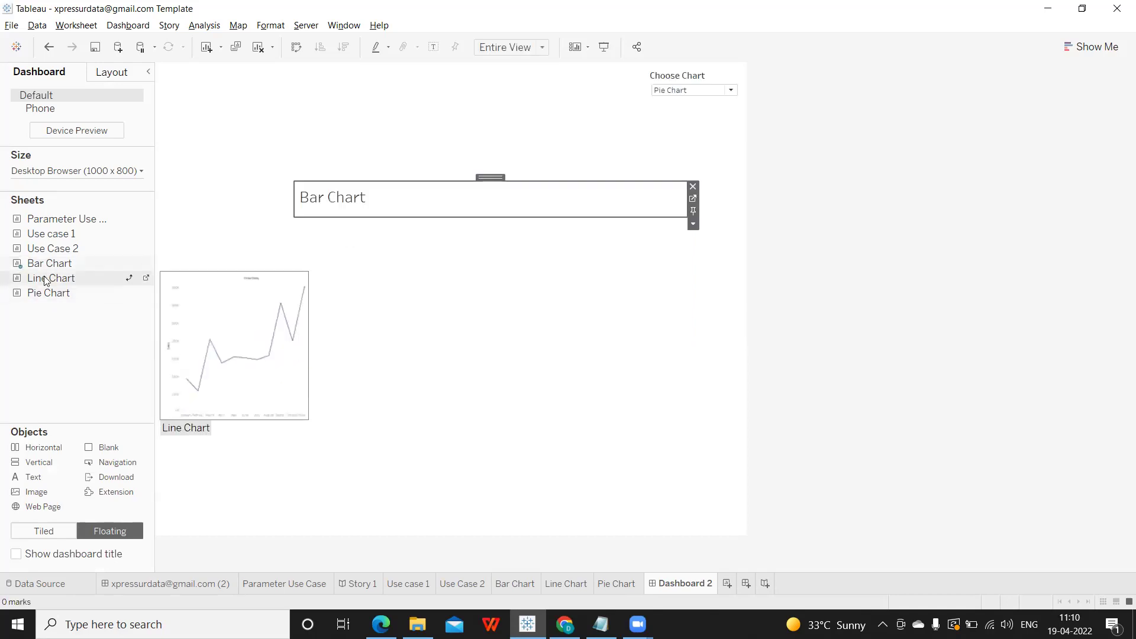
left_click_drag(46, 280, 371, 261)
left_click_drag(47, 293, 327, 286)
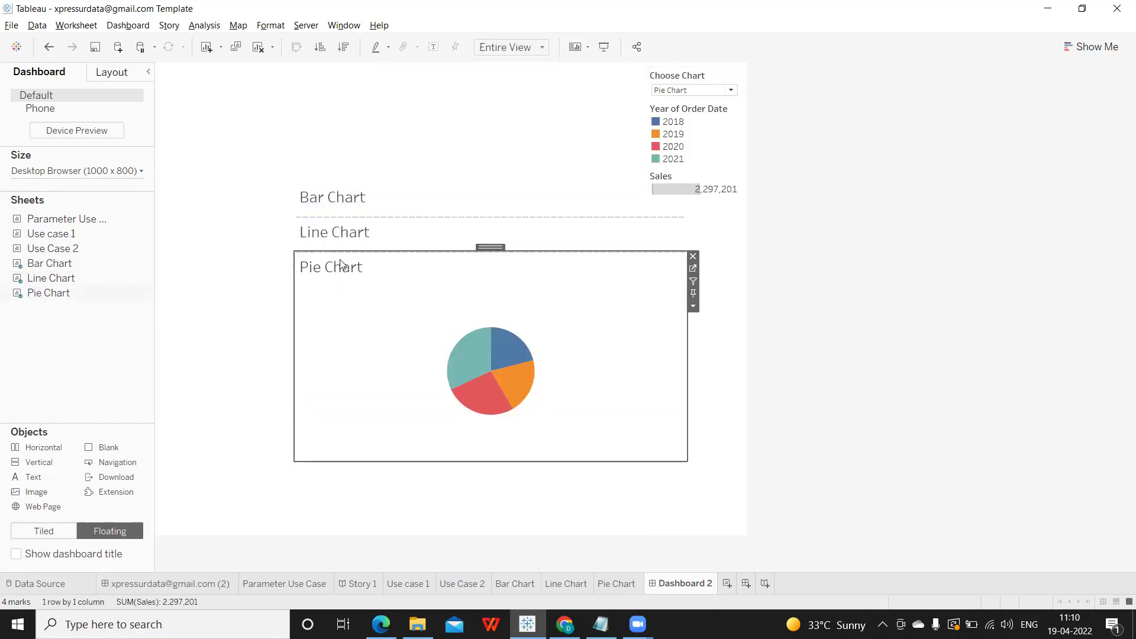
Hide the titles of the Bar, Line and Pie Chart sheets
right_click(343, 204)
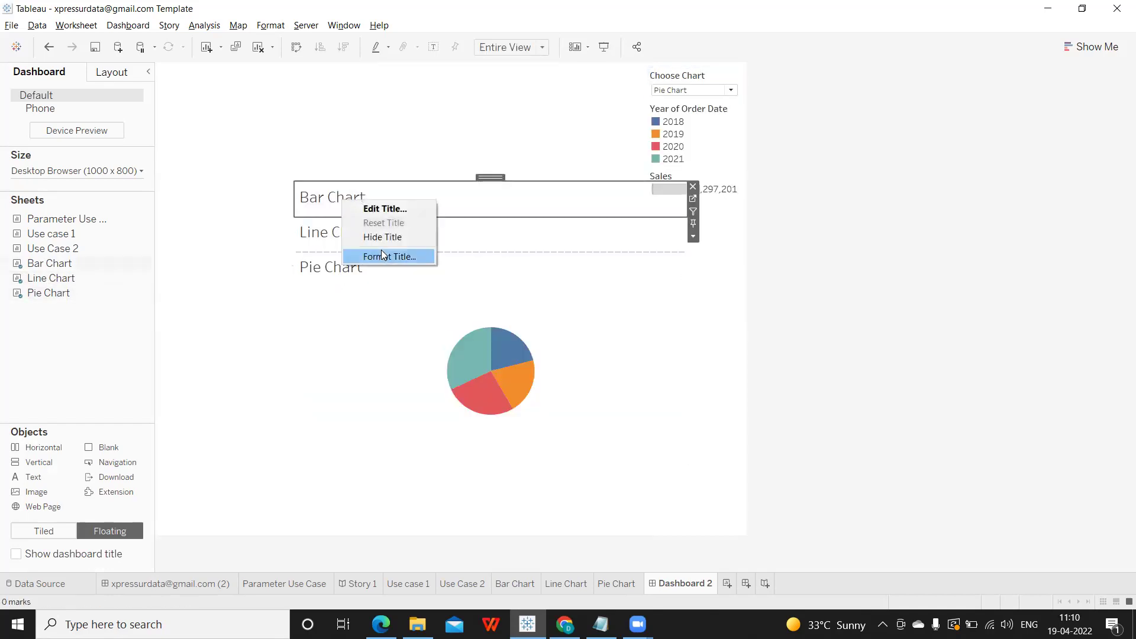
left_click(383, 238)
right_click(330, 203)
left_click(356, 233)
right_click(337, 204)
left_click(365, 238)
Select the chart container and switch the Choose Chart dropdown to Bar Chart
left_click(658, 130)
left_click(590, 228)
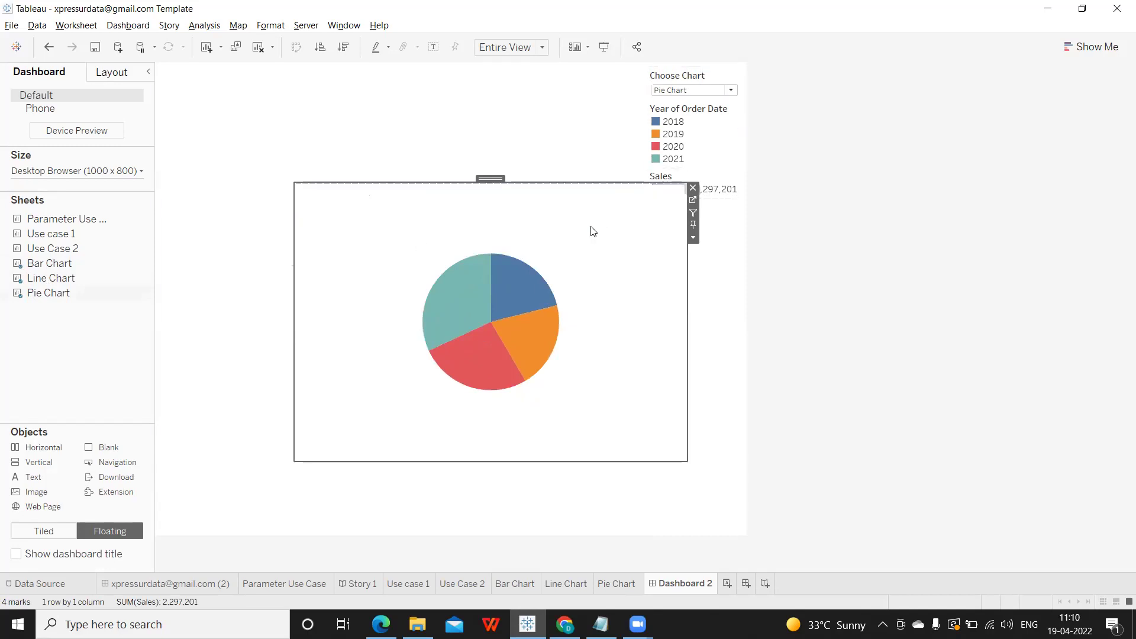
left_click(691, 98)
left_click(692, 99)
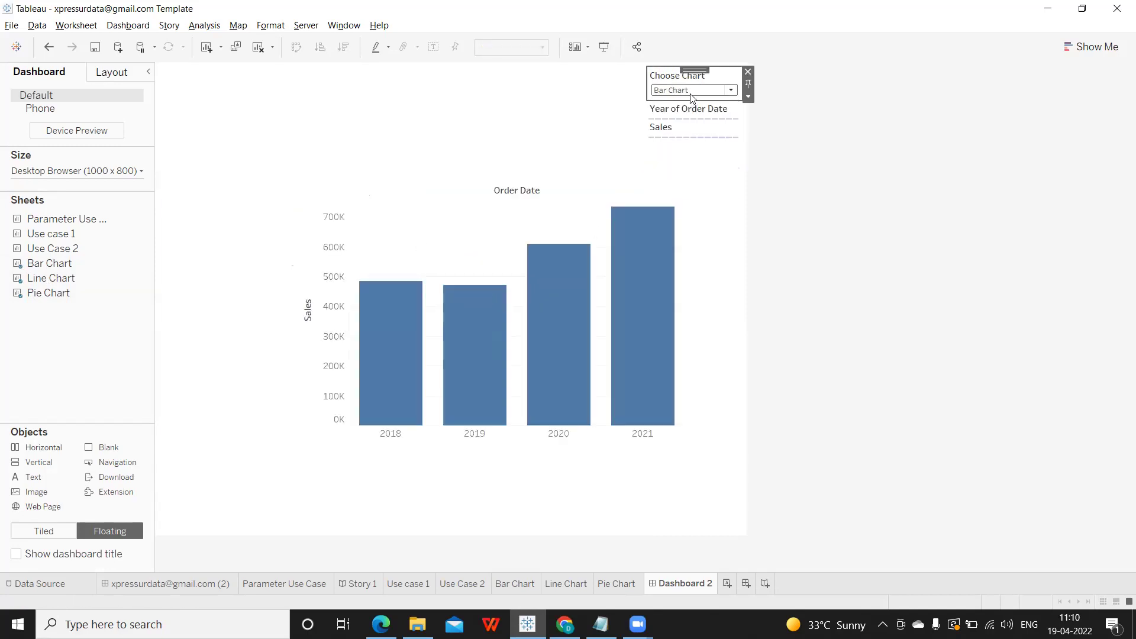
Set Choose Chart to Line Chart and check a point's tooltip on the monthly sales line
left_click(689, 90)
left_click(687, 128)
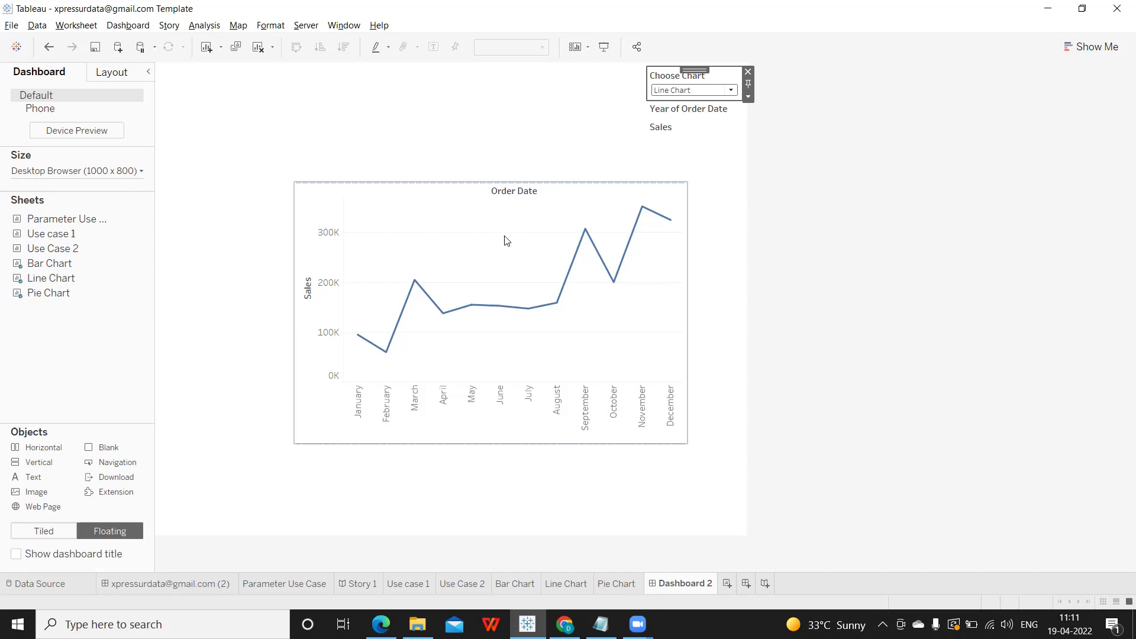
mouse_move(586, 246)
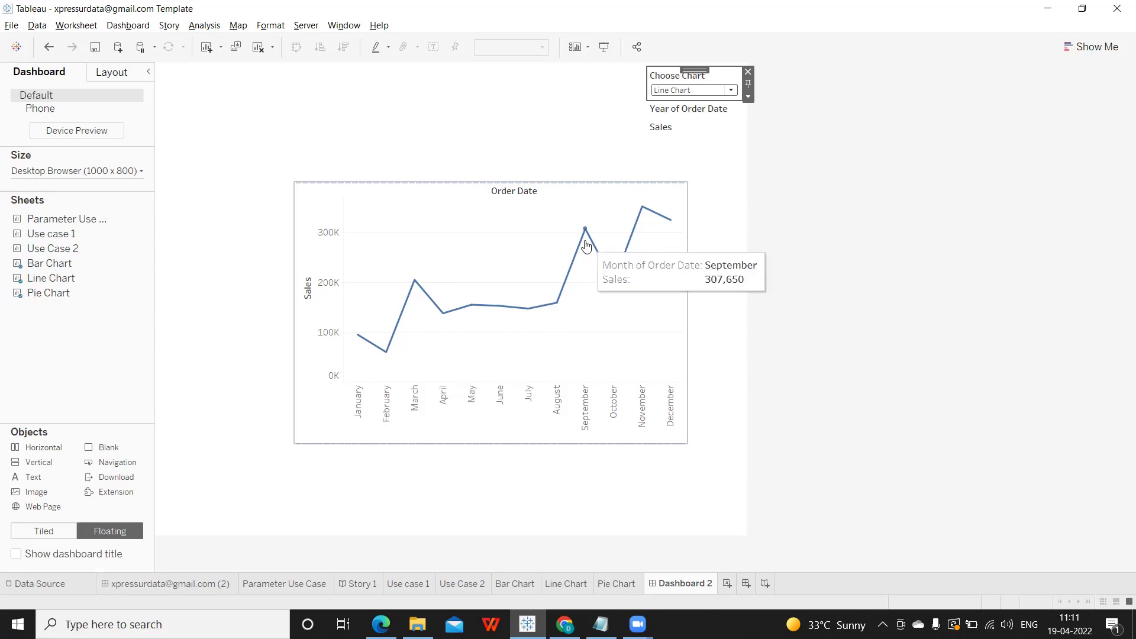